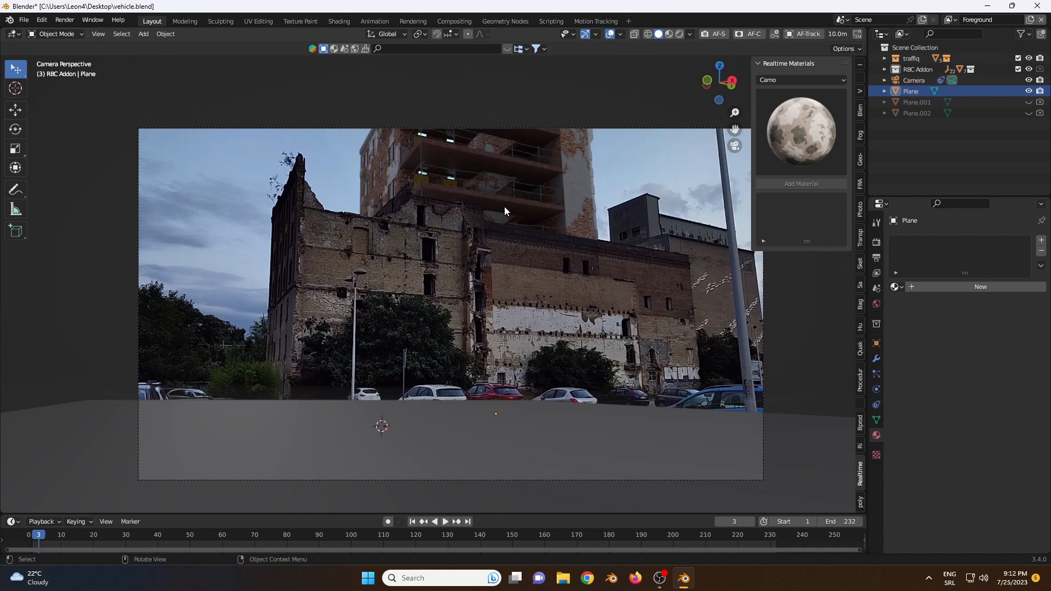
Step: Open the Motion Tracking workspace and review the workspace presets and the camera solve settings for the BehindFinal.mov clip
{"action": "left_click", "coordinate": [604, 21]}
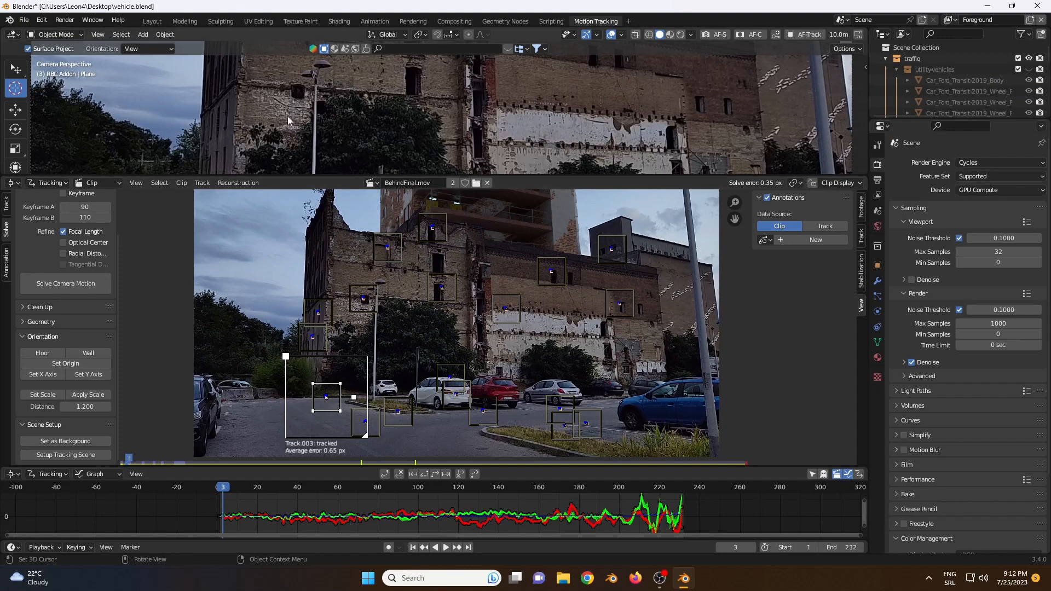
{"action": "left_click", "coordinate": [628, 21]}
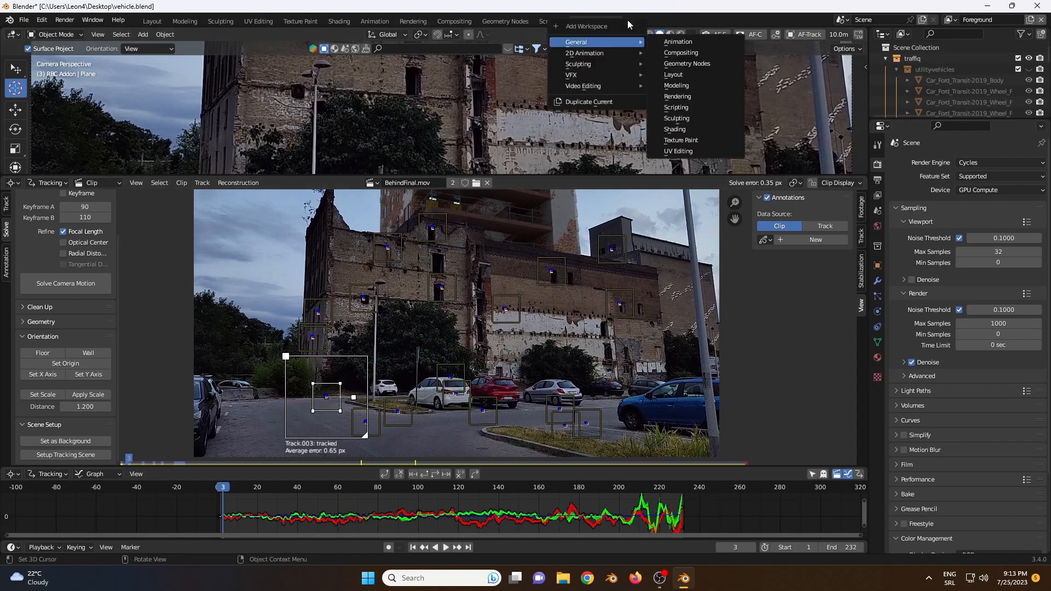
{"action": "mouse_move", "coordinate": [610, 75]}
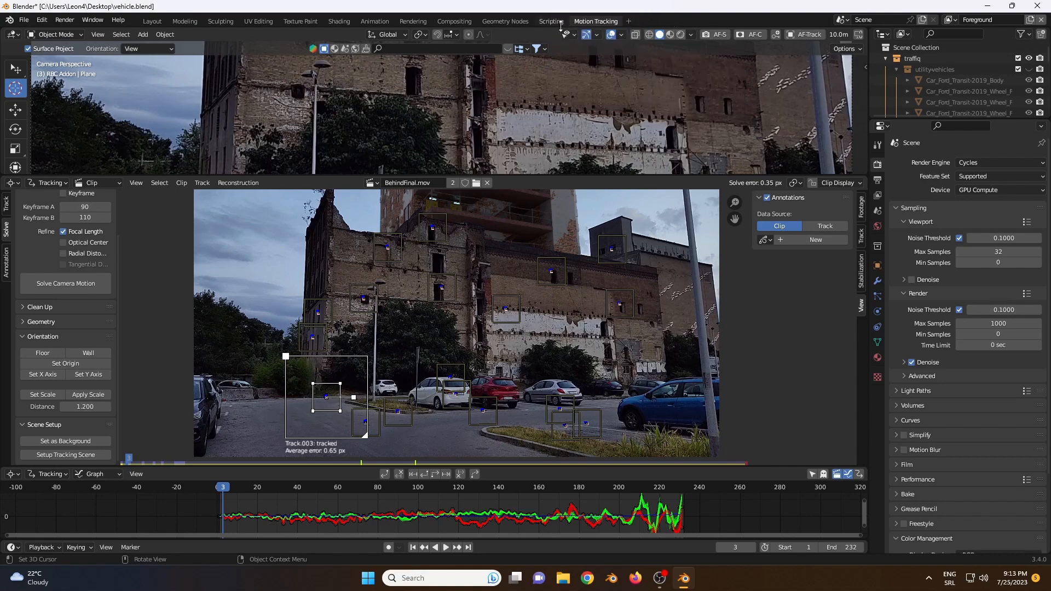
{"action": "left_click", "coordinate": [629, 21]}
{"action": "scroll", "coordinate": [87, 246], "scroll_direction": "up", "scroll_amount": 3}
{"action": "scroll", "coordinate": [86, 246], "scroll_direction": "down", "scroll_amount": 3}
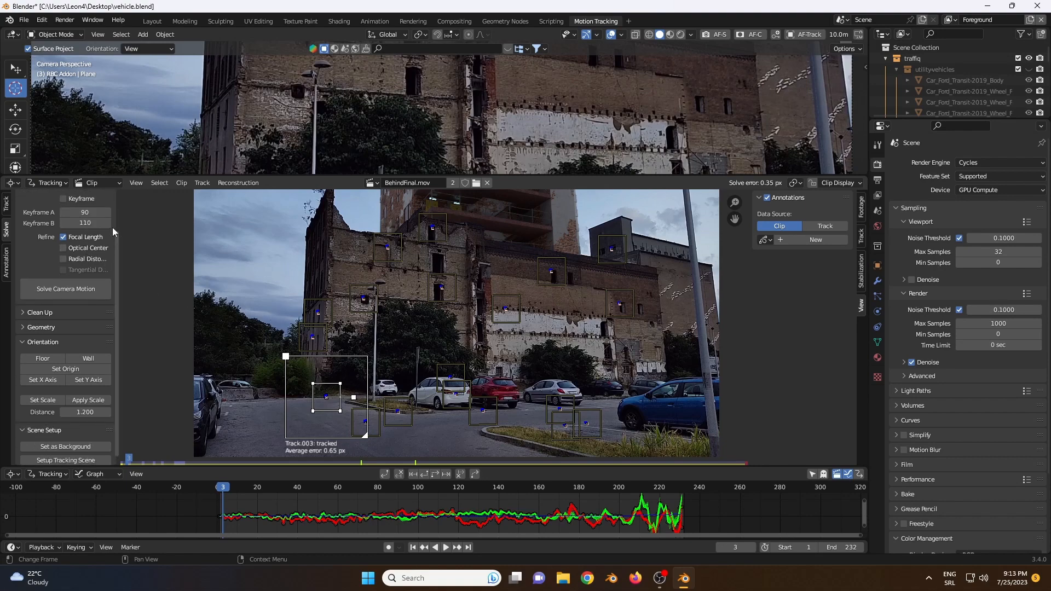
{"action": "scroll", "coordinate": [79, 284], "scroll_direction": "up", "scroll_amount": 3}
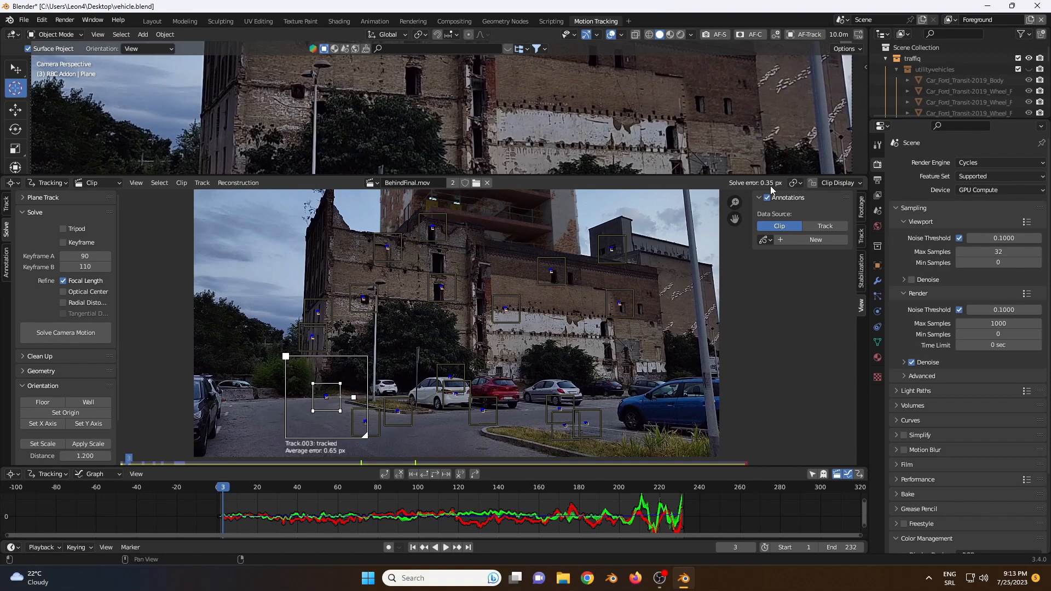
Step: Check the average error of individual tracking markers on the buildings, undoing the accidental marker change
{"action": "left_click", "coordinate": [323, 314]}
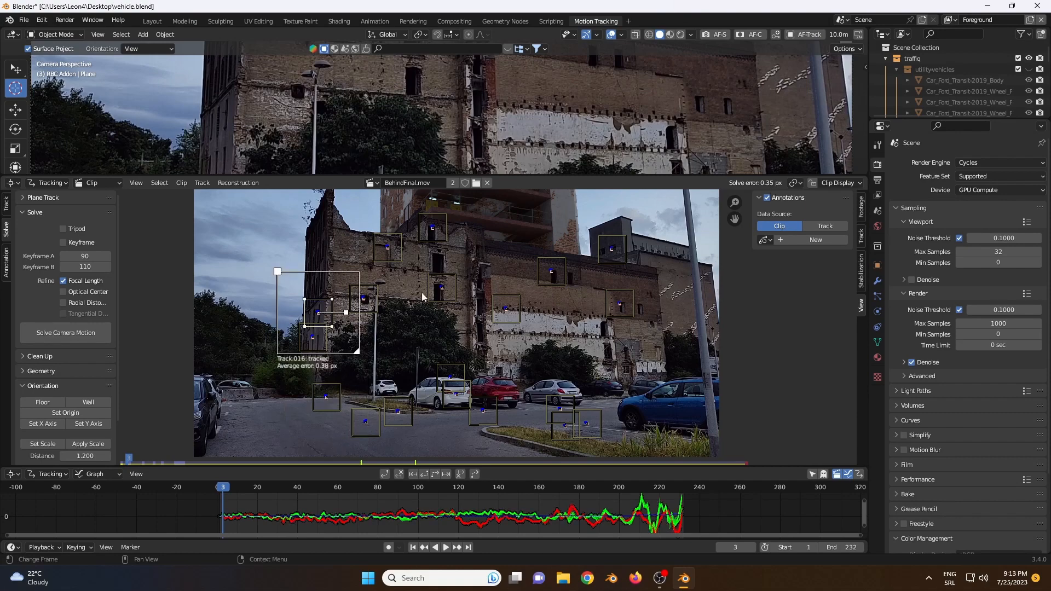
{"action": "left_click", "coordinate": [566, 274]}
{"action": "left_click", "coordinate": [614, 250]}
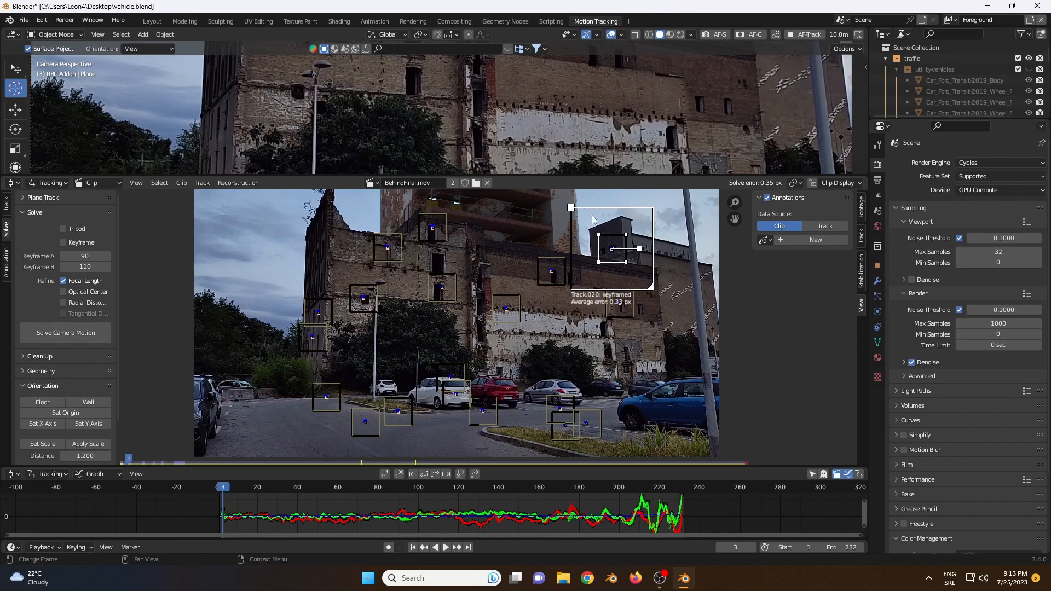
{"action": "left_click", "coordinate": [41, 20]}
{"action": "left_click", "coordinate": [47, 33]}
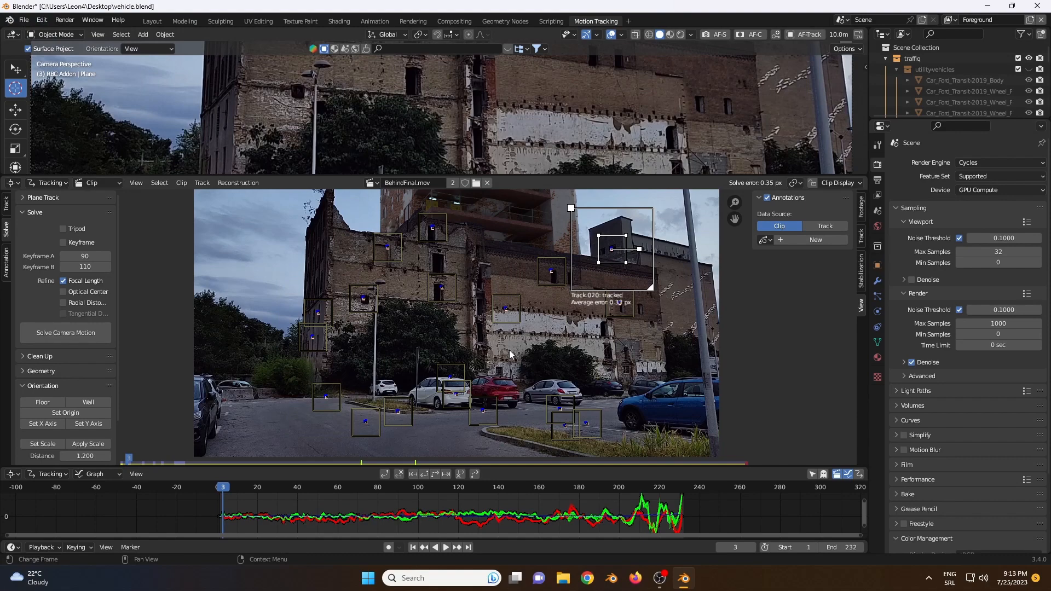
{"action": "left_click", "coordinate": [746, 274]}
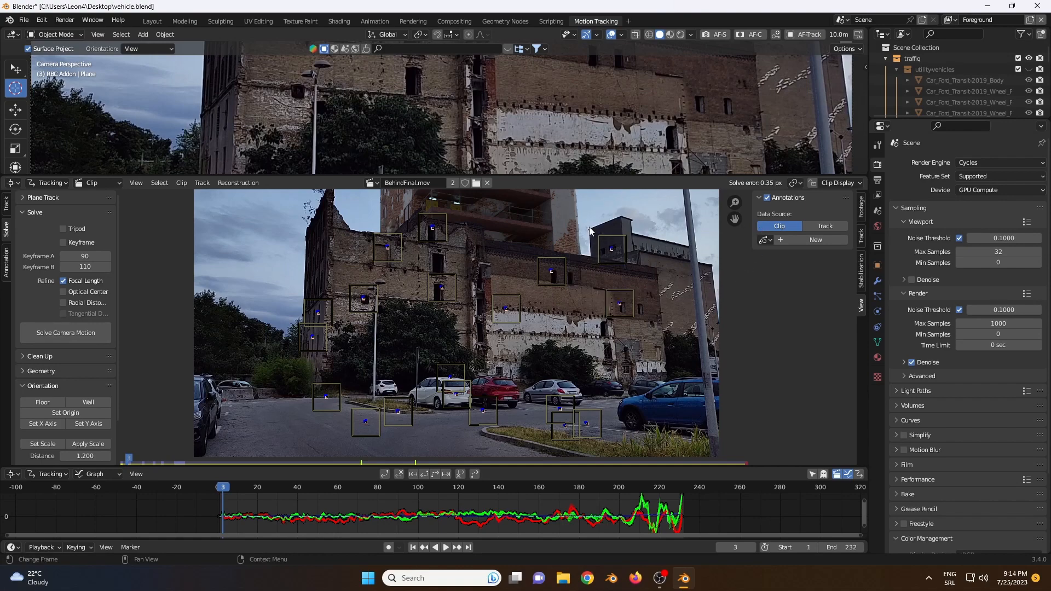
Step: Return to the Layout workspace and play and scrub the early frames to check how the ground plane follows the footage
{"action": "left_click", "coordinate": [156, 22]}
{"action": "left_click", "coordinate": [418, 431]}
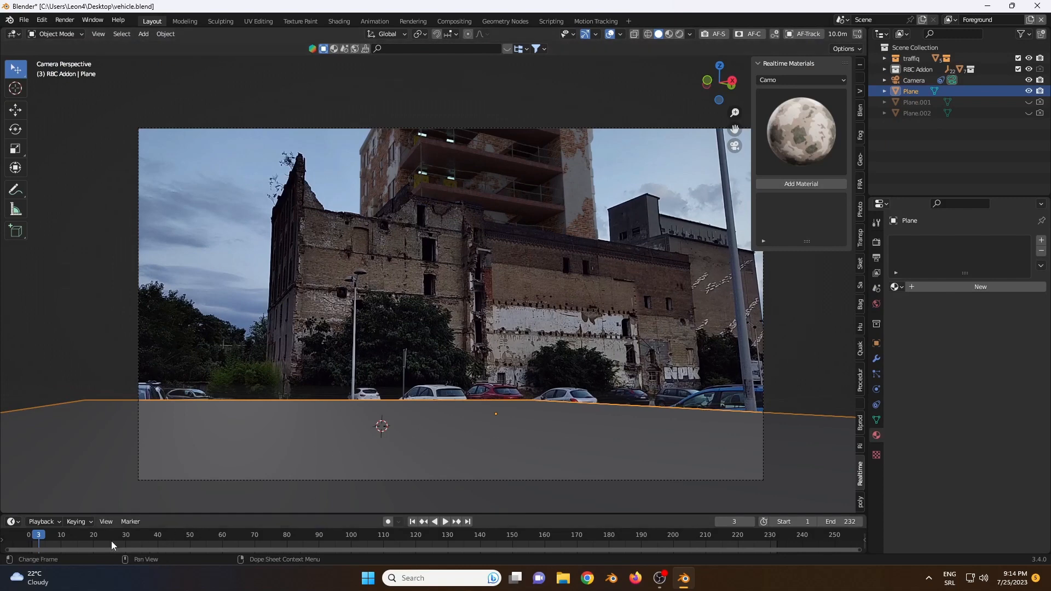
{"action": "key", "text": "space"}
{"action": "left_click_drag", "start_coordinate": [140, 541], "coordinate": [81, 547]}
{"action": "key", "text": "space"}
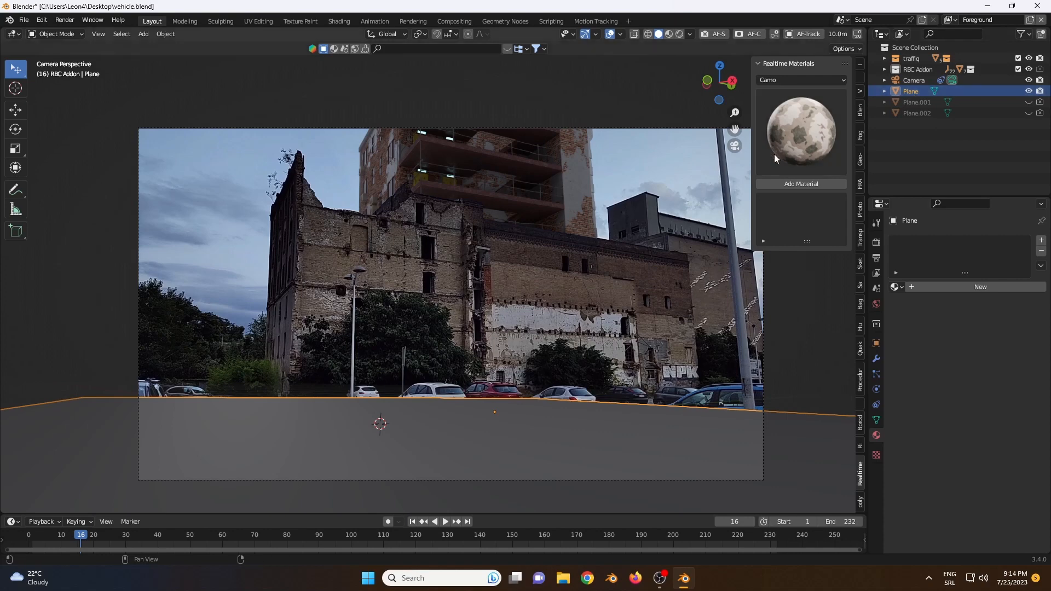
Step: Show the BlenderKit asset search and examine the add-on installation dialog with Cam_Fx.zip chosen, closing it without installing
{"action": "left_click", "coordinate": [860, 110]}
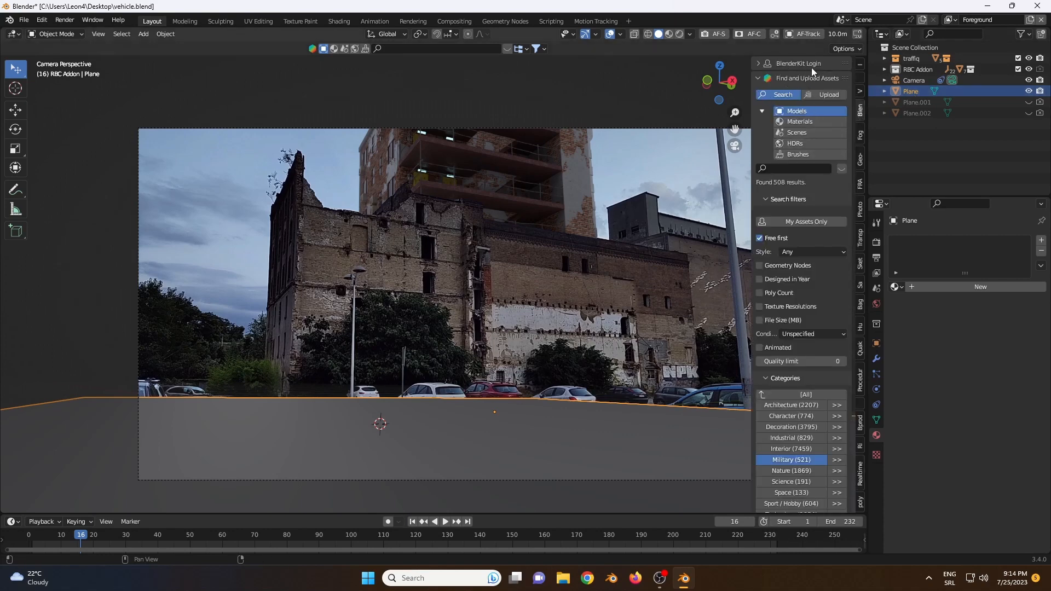
{"action": "left_click", "coordinate": [42, 21]}
{"action": "left_click", "coordinate": [69, 178]}
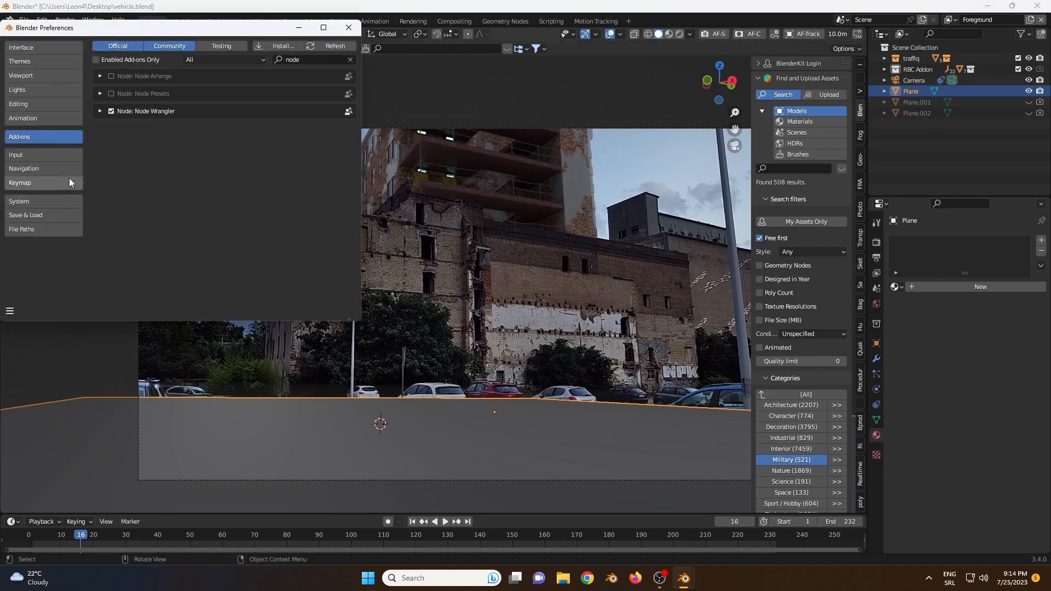
{"action": "left_click", "coordinate": [274, 46]}
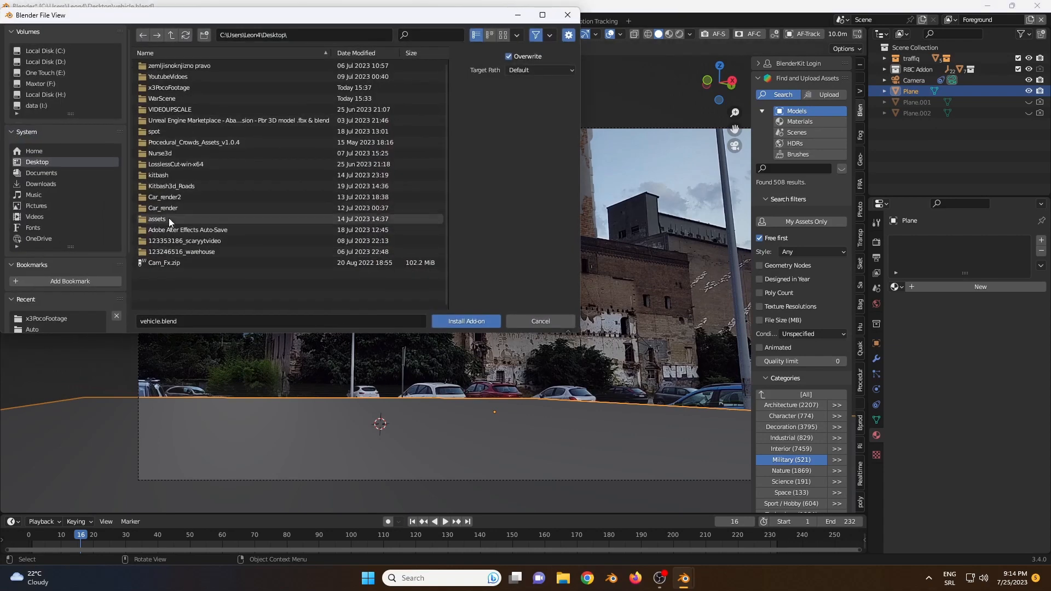
{"action": "left_click", "coordinate": [172, 263]}
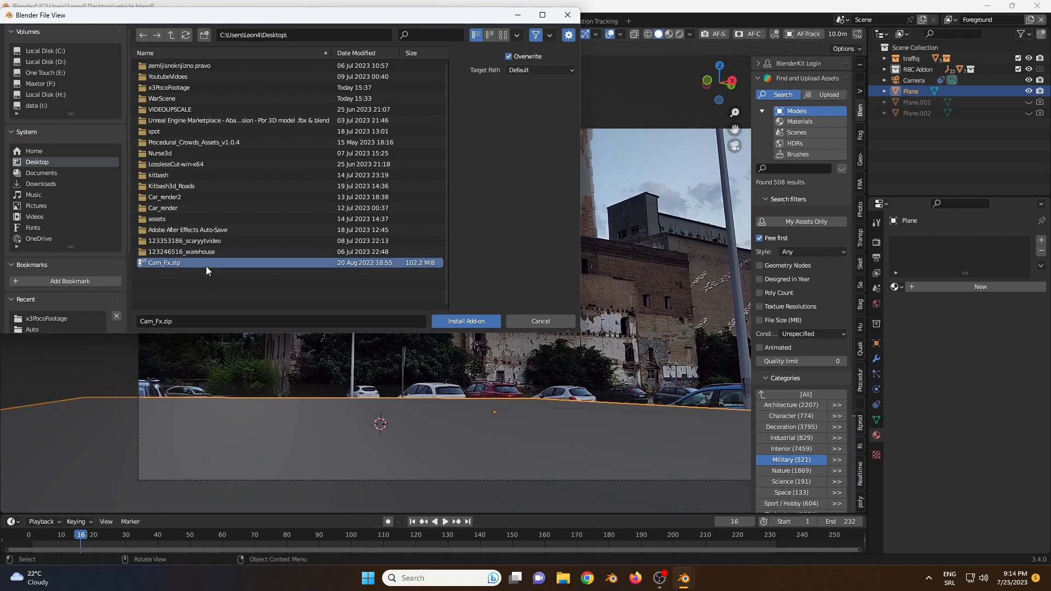
{"action": "left_click", "coordinate": [510, 323]}
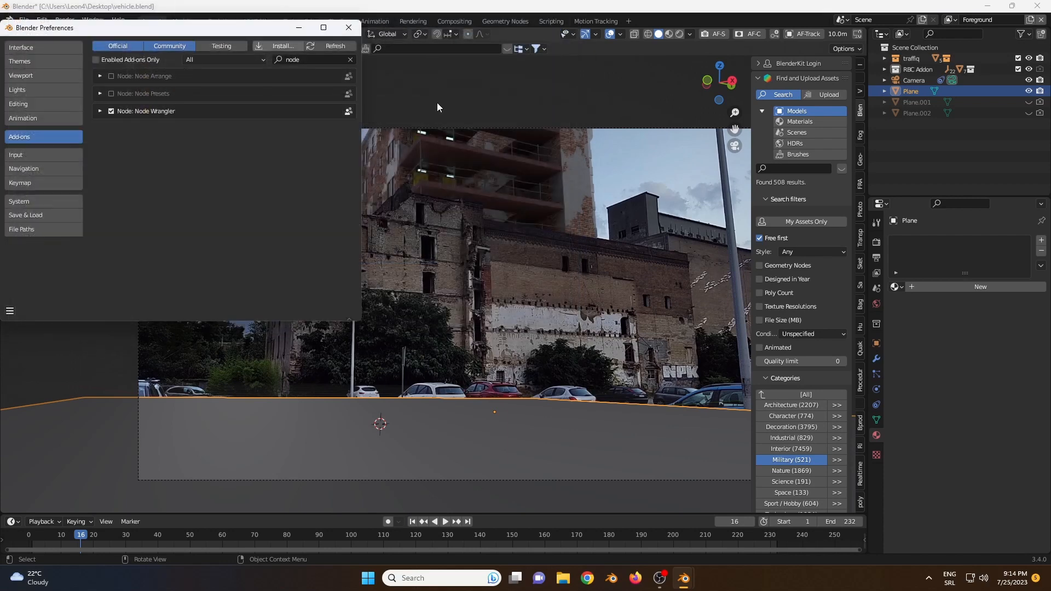
{"action": "left_click", "coordinate": [349, 27]}
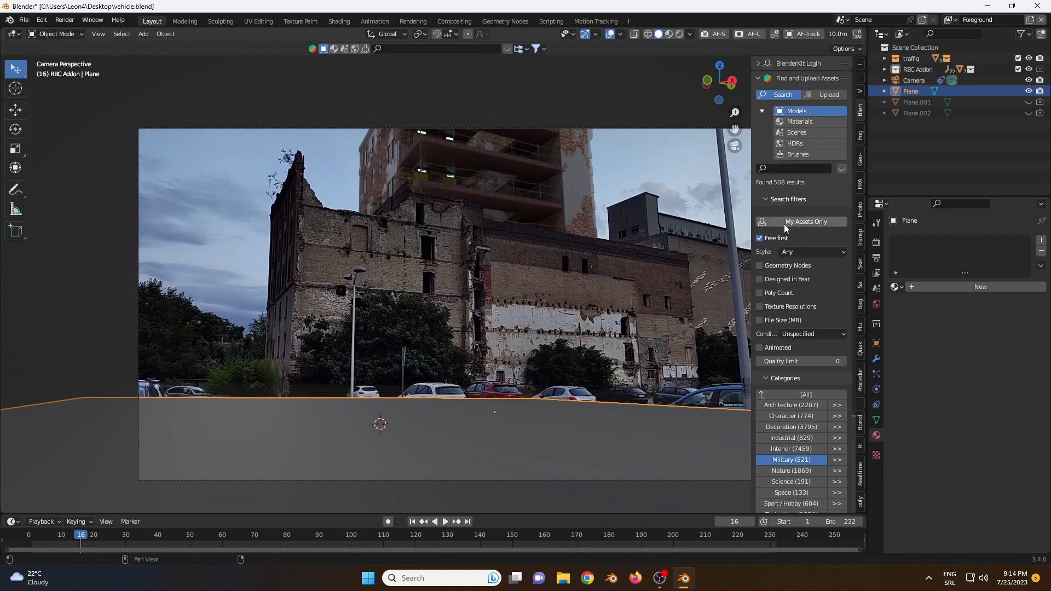
Step: Browse the Military models in BlenderKit, import the Light Tank into the scene and close the asset results
{"action": "left_click", "coordinate": [762, 241]}
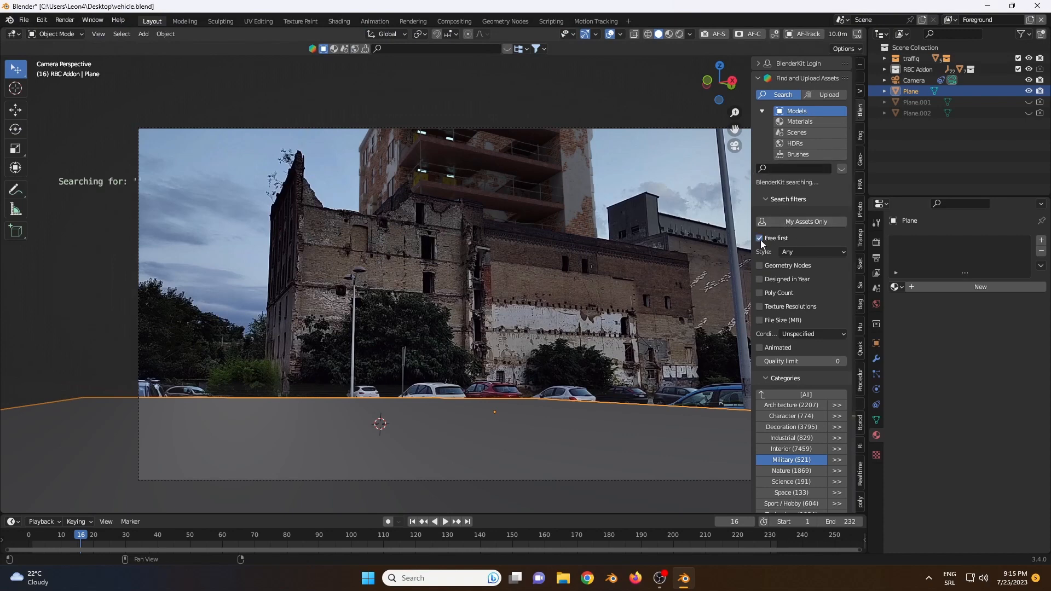
{"action": "left_click", "coordinate": [798, 462]}
{"action": "left_click", "coordinate": [840, 169]}
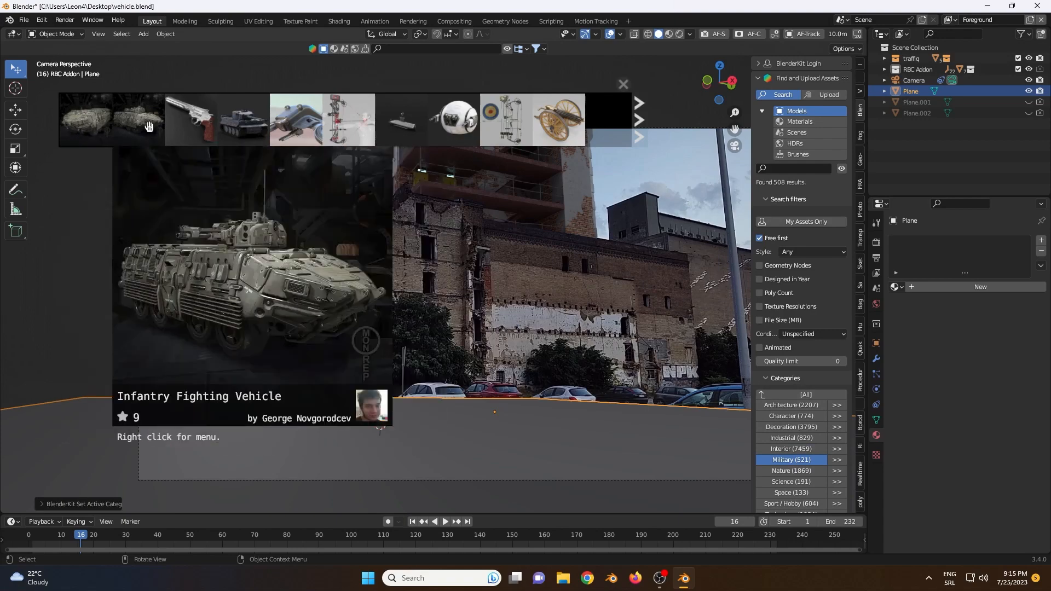
{"action": "mouse_move", "coordinate": [563, 125]}
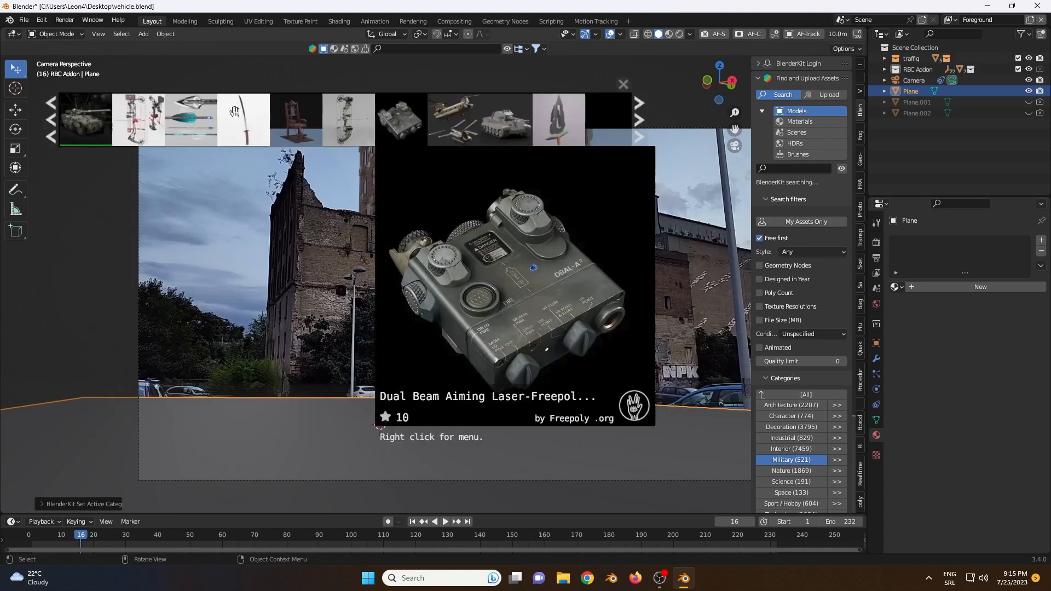
{"action": "scroll", "coordinate": [82, 119], "scroll_direction": "down", "scroll_amount": 3}
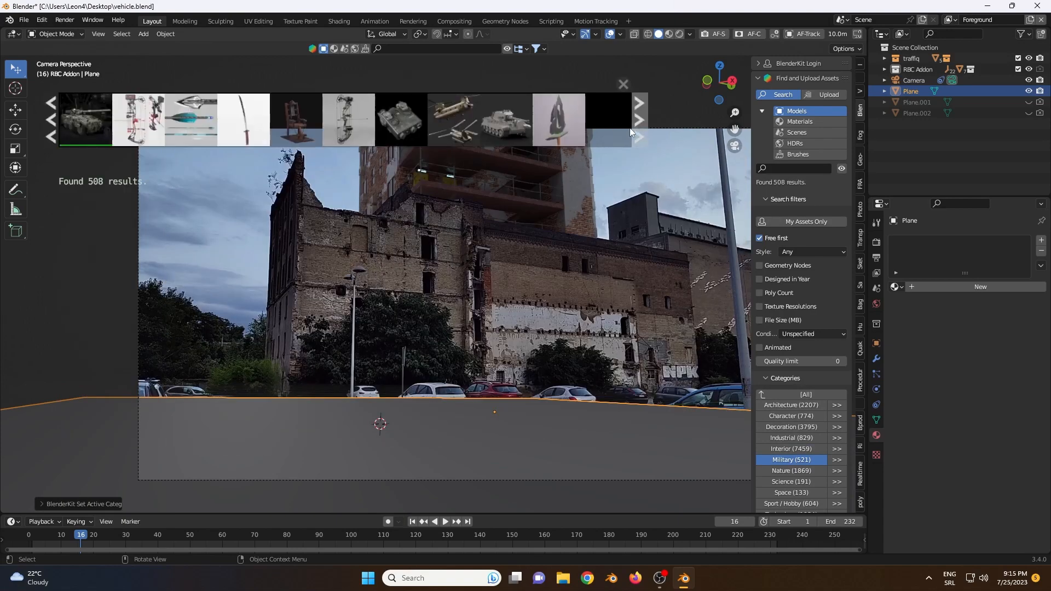
{"action": "mouse_move", "coordinate": [85, 120]}
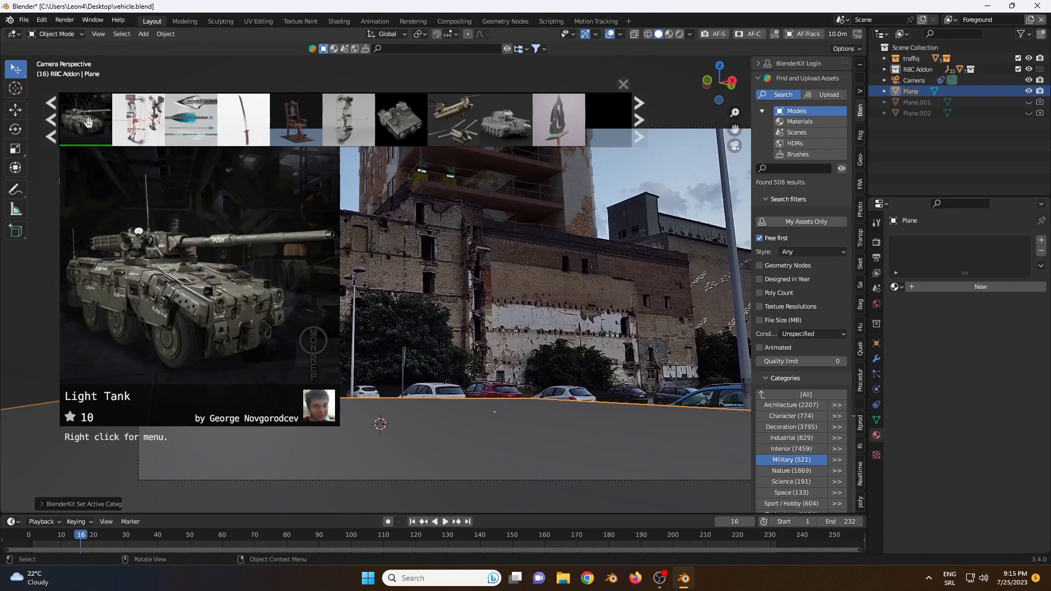
{"action": "left_click", "coordinate": [88, 120]}
{"action": "left_click", "coordinate": [623, 84]}
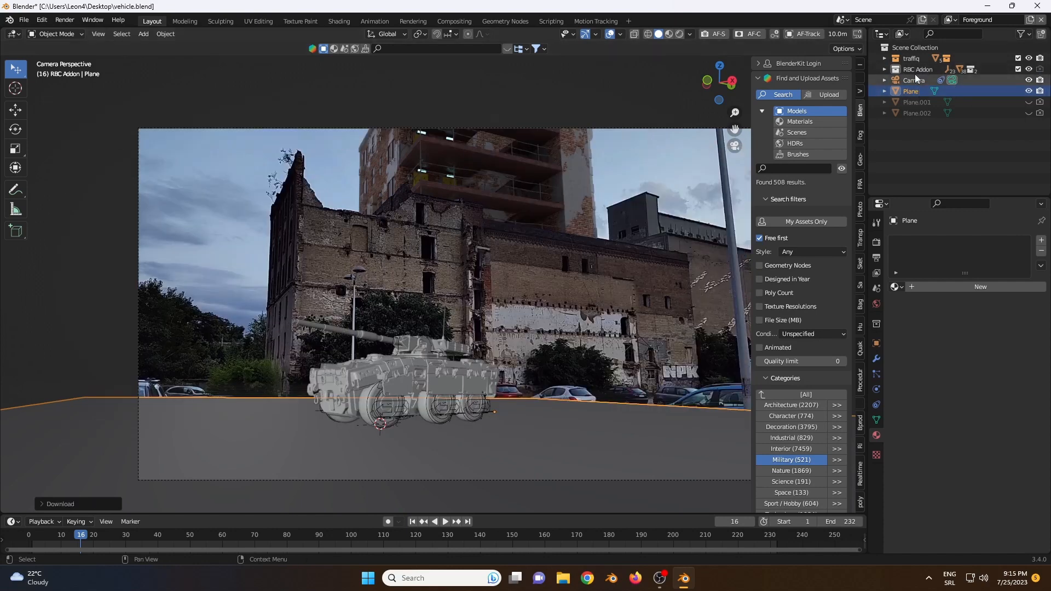
Step: Move the Light Tank collection out of the RBC Addon collection to the top level of the scene
{"action": "left_click", "coordinate": [885, 70]}
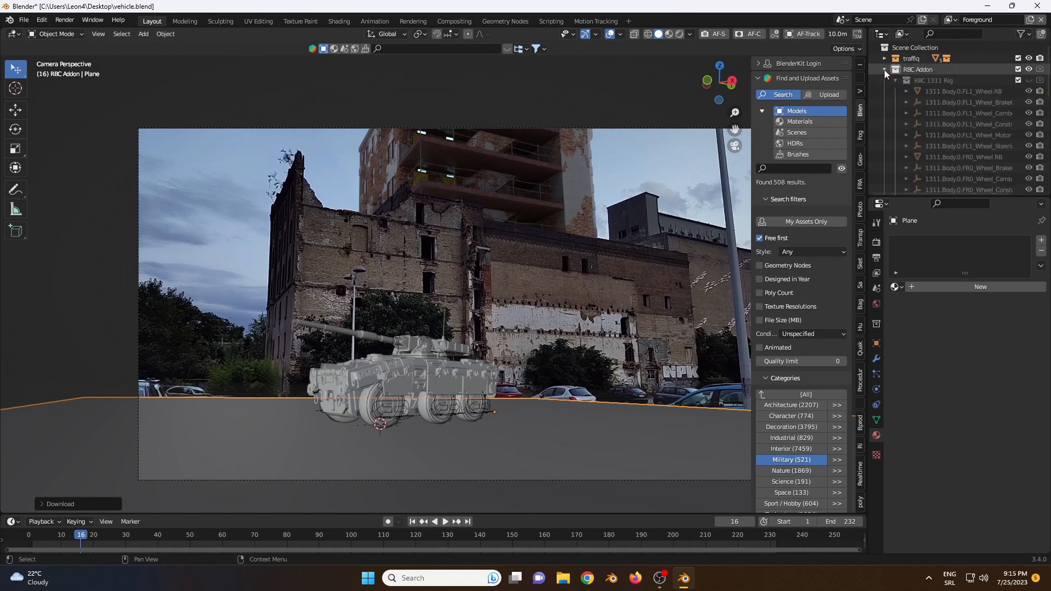
{"action": "scroll", "coordinate": [889, 77], "scroll_direction": "down", "scroll_amount": 5}
{"action": "scroll", "coordinate": [888, 81], "scroll_direction": "down", "scroll_amount": 3}
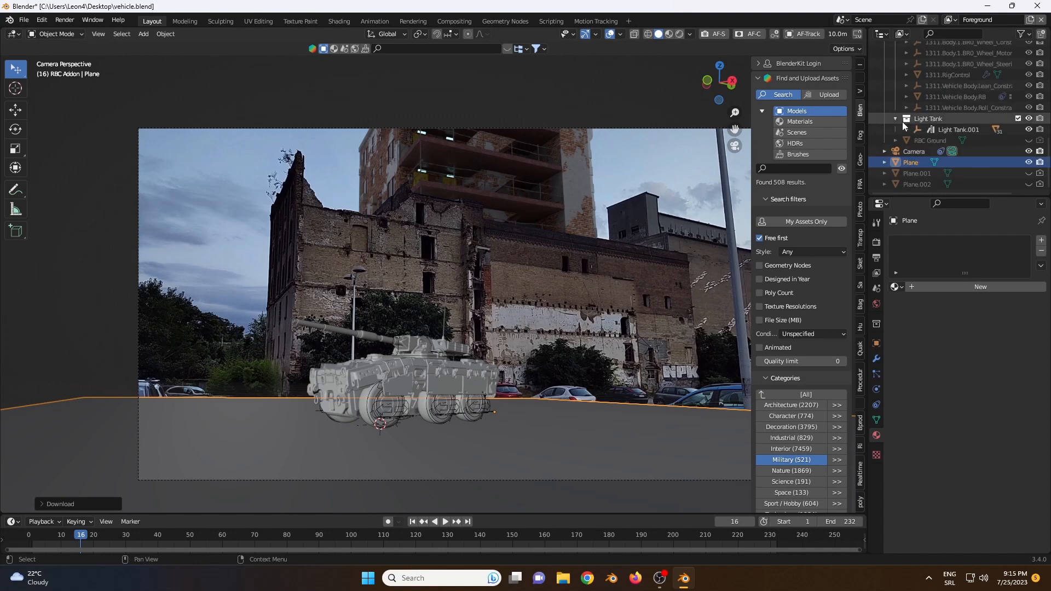
{"action": "left_click_drag", "start_coordinate": [916, 121], "coordinate": [939, 169]}
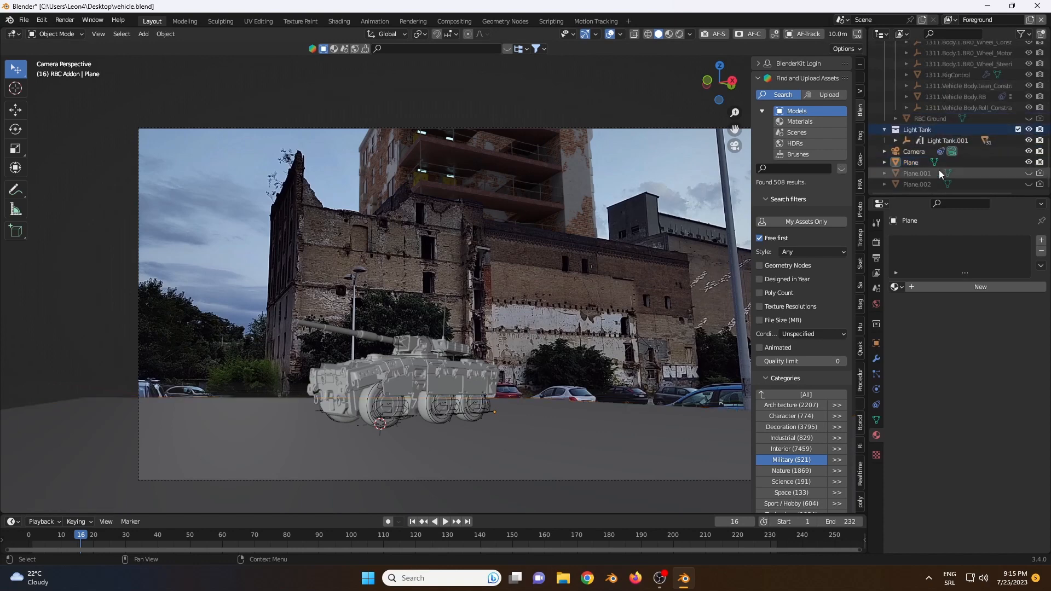
Step: Move the Light Tank along the global Y and X axes toward the parked blue car and try a vertical adjustment
{"action": "left_click", "coordinate": [932, 140]}
{"action": "key", "text": "g"}
{"action": "key", "text": "y"}
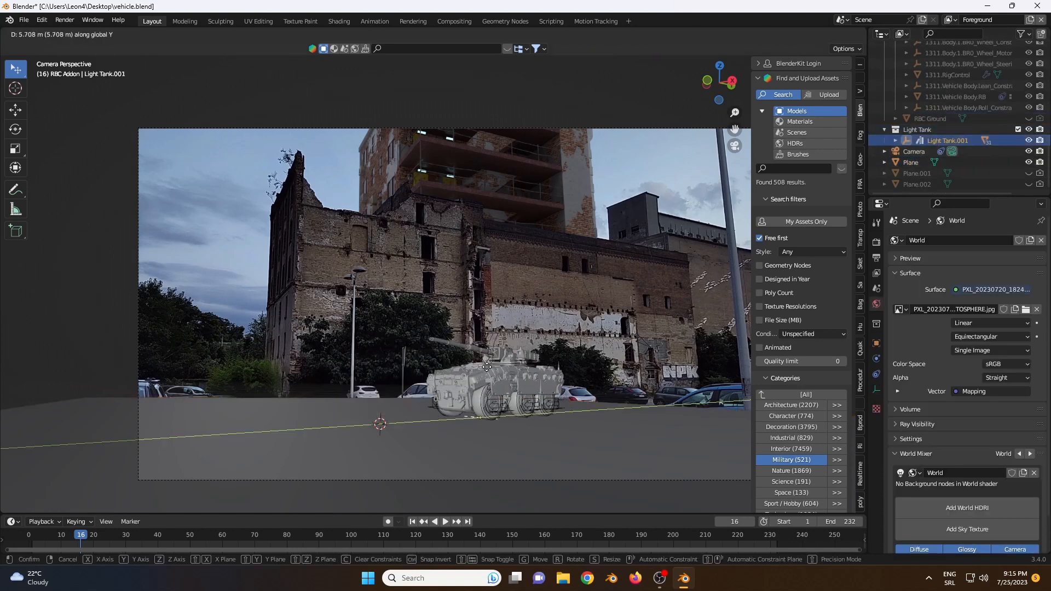
{"action": "left_click", "coordinate": [490, 372]}
{"action": "key", "text": "g"}
{"action": "key", "text": "x"}
{"action": "left_click", "coordinate": [542, 437]}
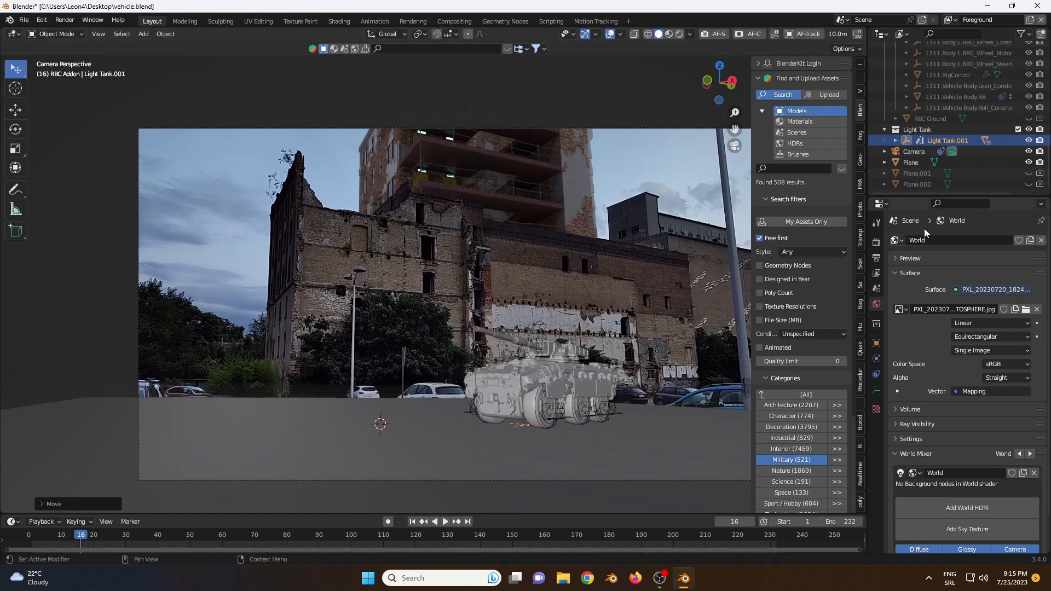
{"action": "key", "text": "g"}
{"action": "left_click", "coordinate": [552, 300]}
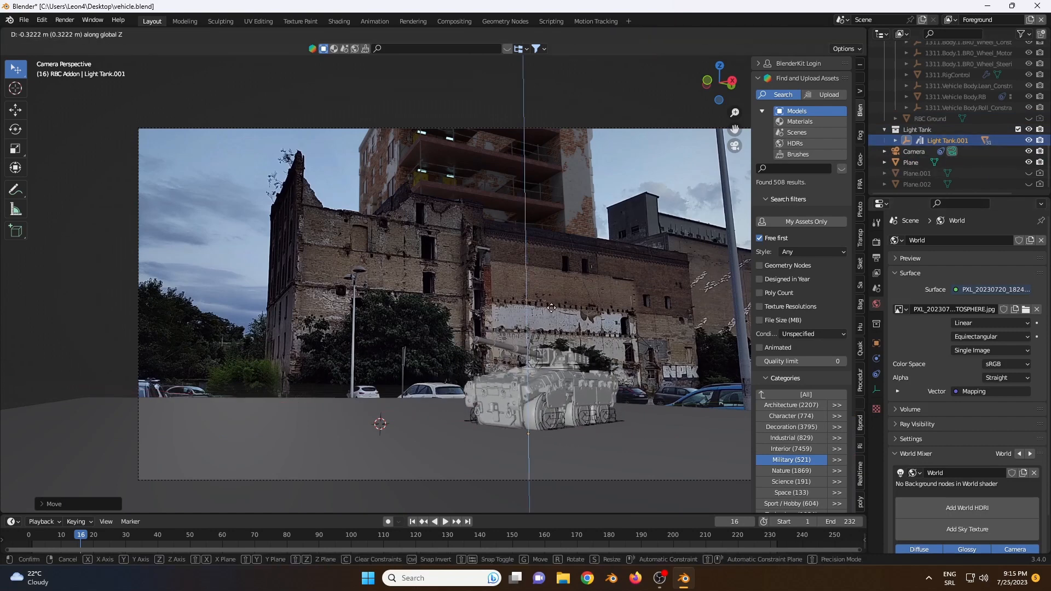
Step: Hide the ground plane and slide the Light Tank back along the Y axis in front of the white car
{"action": "left_click", "coordinate": [1029, 163]}
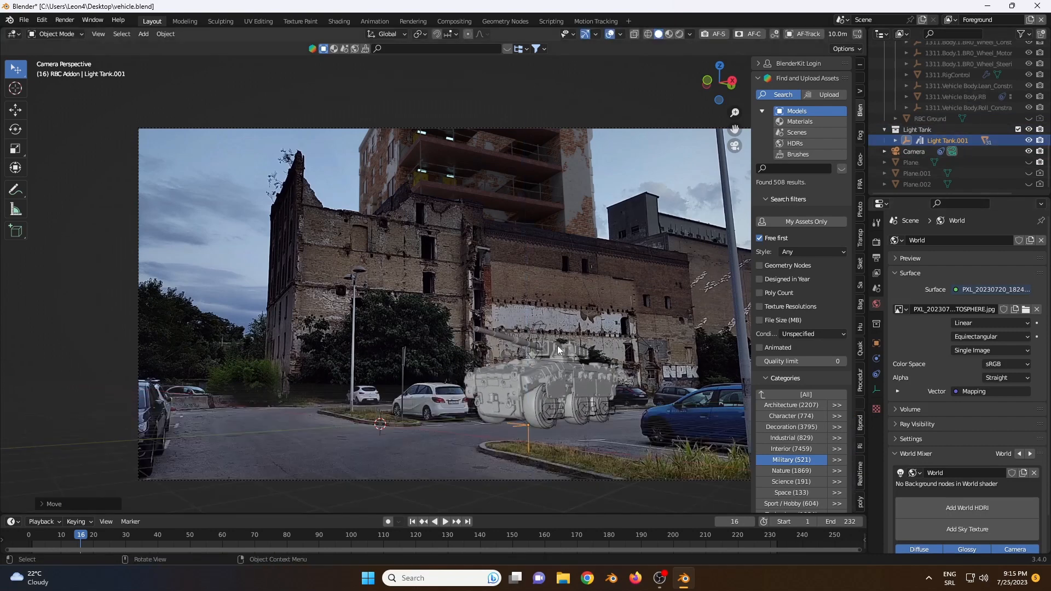
{"action": "key", "text": "g"}
{"action": "key", "text": "y"}
{"action": "left_click", "coordinate": [524, 368]}
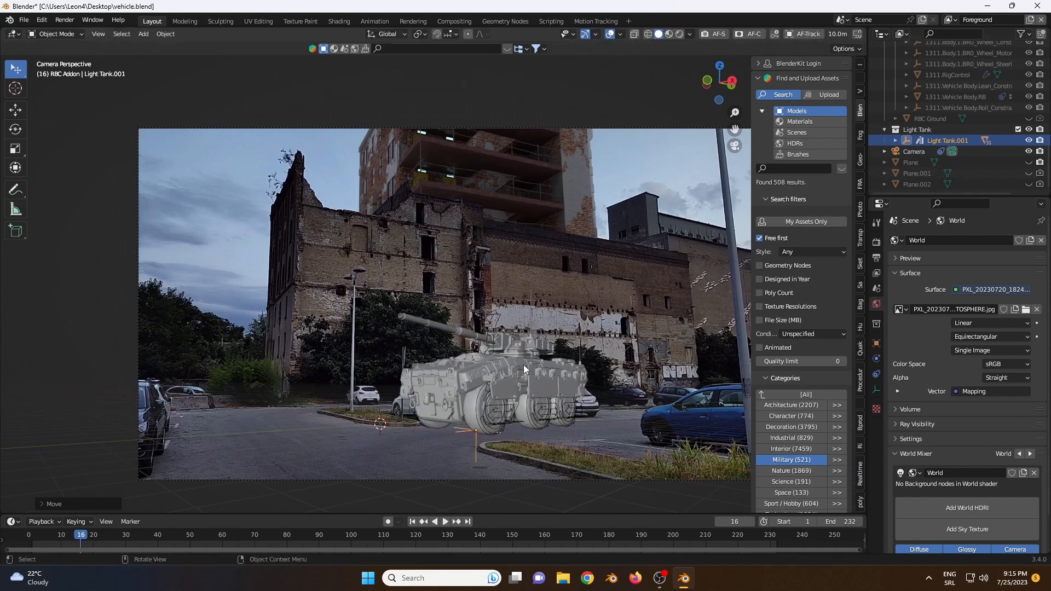
Step: Rotate the Light Tank about -11.5 degrees around the global Z axis and nudge its position on the parking lot
{"action": "key", "text": "r"}
{"action": "key", "text": "z"}
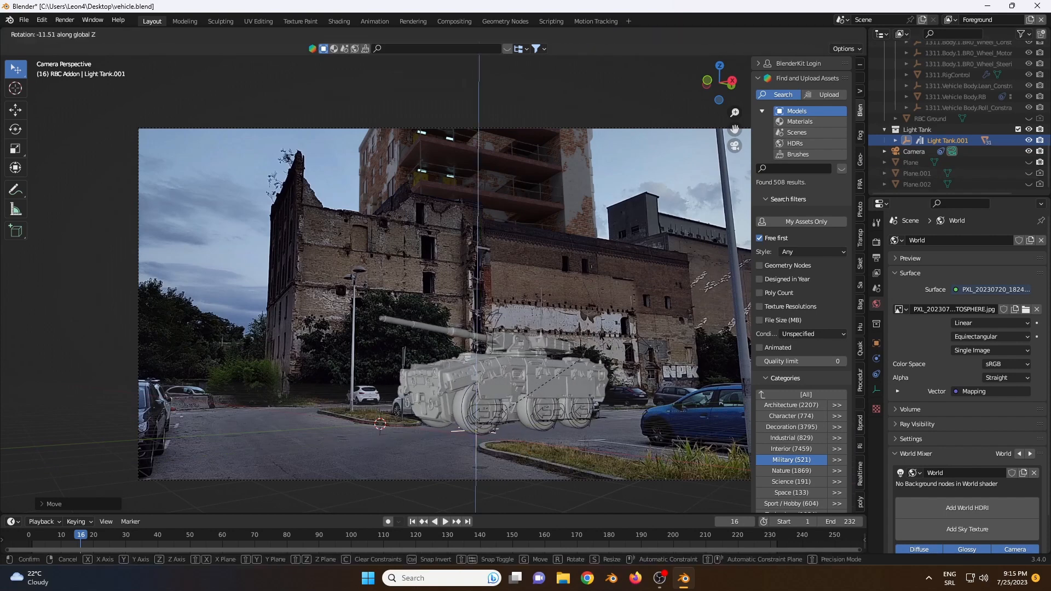
{"action": "left_click", "coordinate": [596, 348]}
{"action": "key", "text": "g"}
{"action": "left_click", "coordinate": [609, 347]}
Step: Scale the Light Tank up slightly and make the ground plane visible again
{"action": "key", "text": "s"}
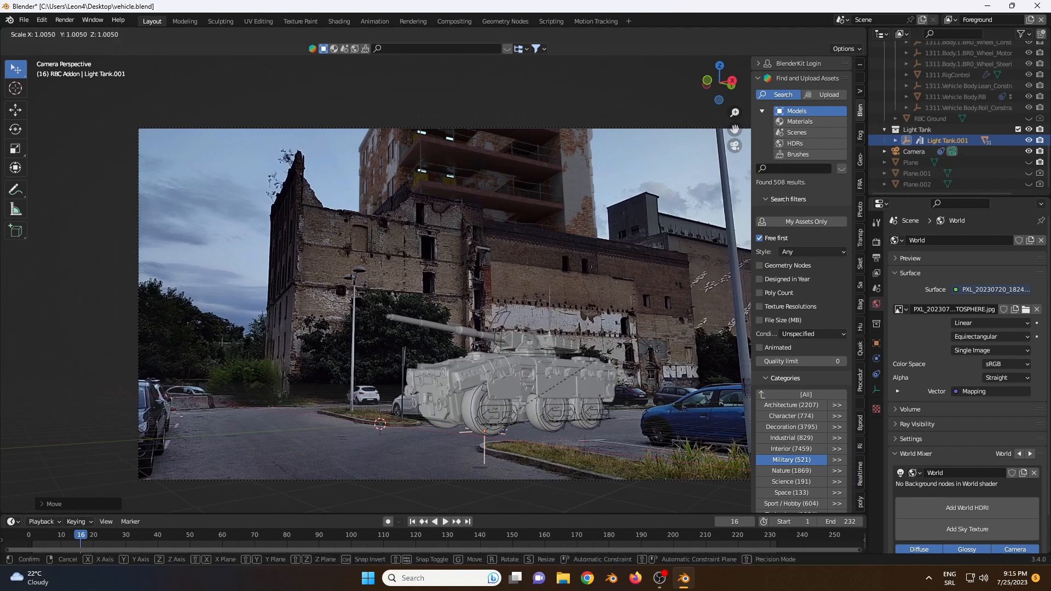
{"action": "left_click", "coordinate": [629, 350]}
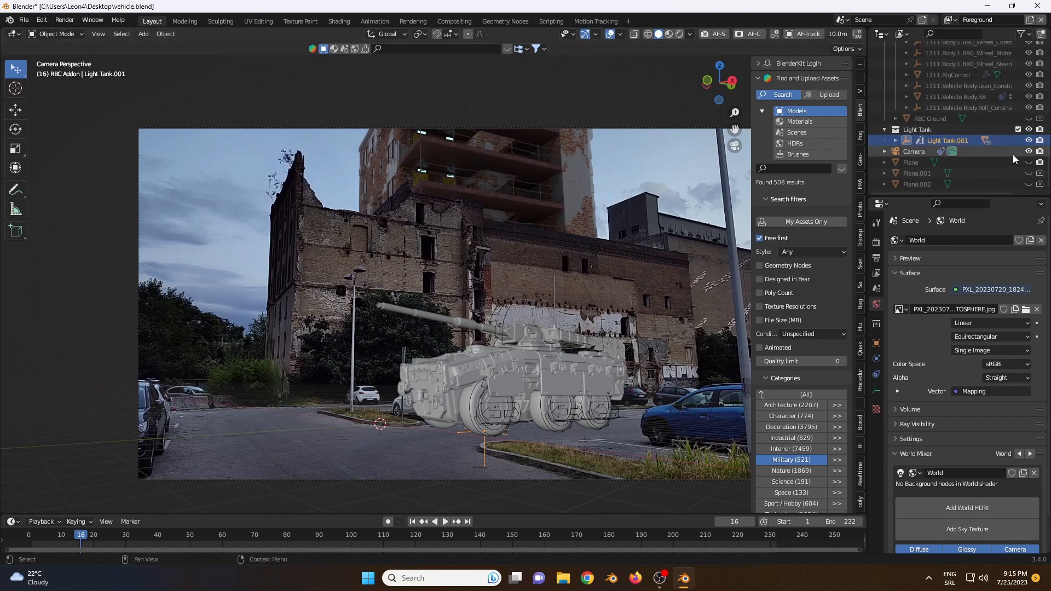
{"action": "left_click", "coordinate": [1028, 163]}
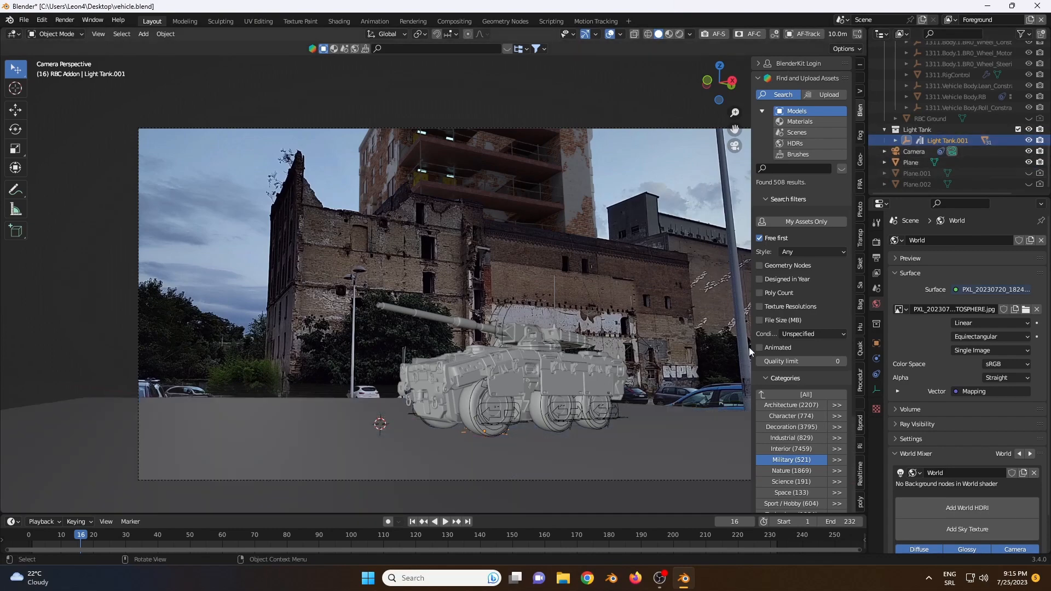
Step: Check that rendering uses Cycles with GPU Compute, and set the ground plane as a Shadow Catcher in its visibility settings
{"action": "left_click", "coordinate": [197, 437]}
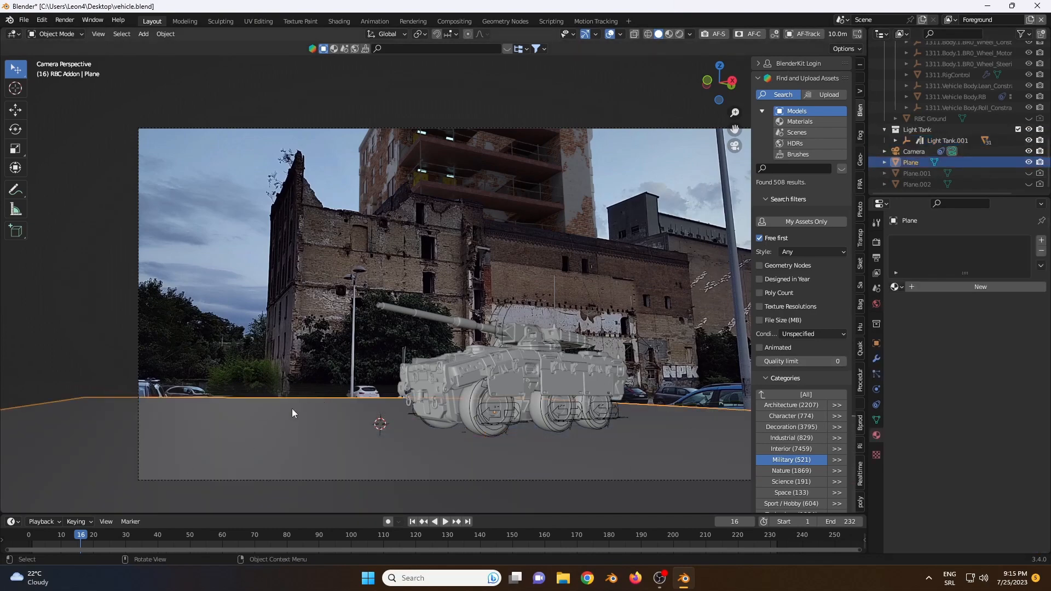
{"action": "left_click", "coordinate": [876, 343]}
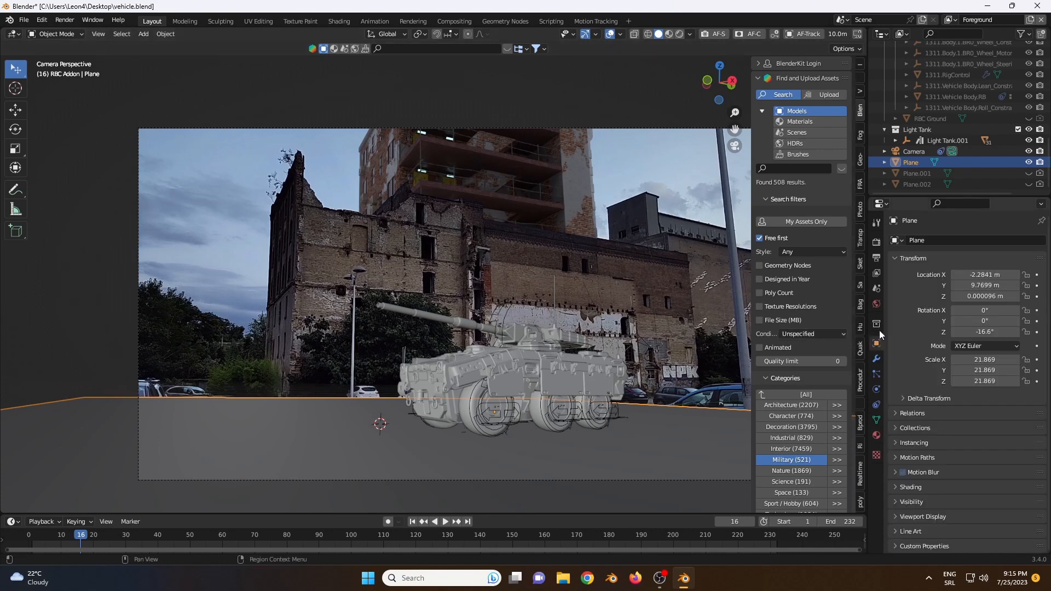
{"action": "left_click", "coordinate": [876, 241]}
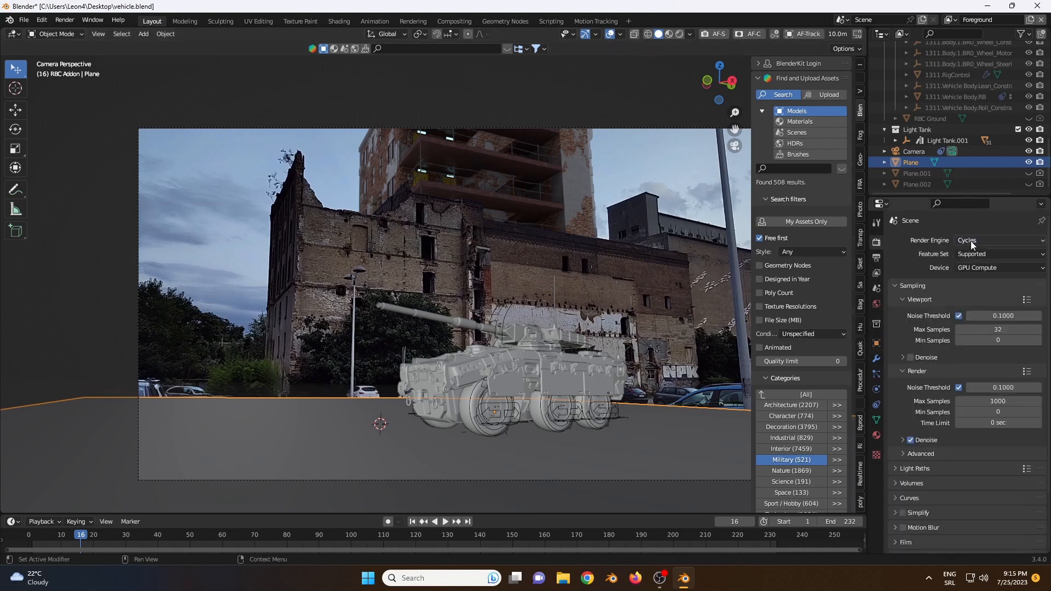
{"action": "left_click", "coordinate": [977, 268]}
{"action": "left_click", "coordinate": [977, 269]}
{"action": "left_click", "coordinate": [877, 345]}
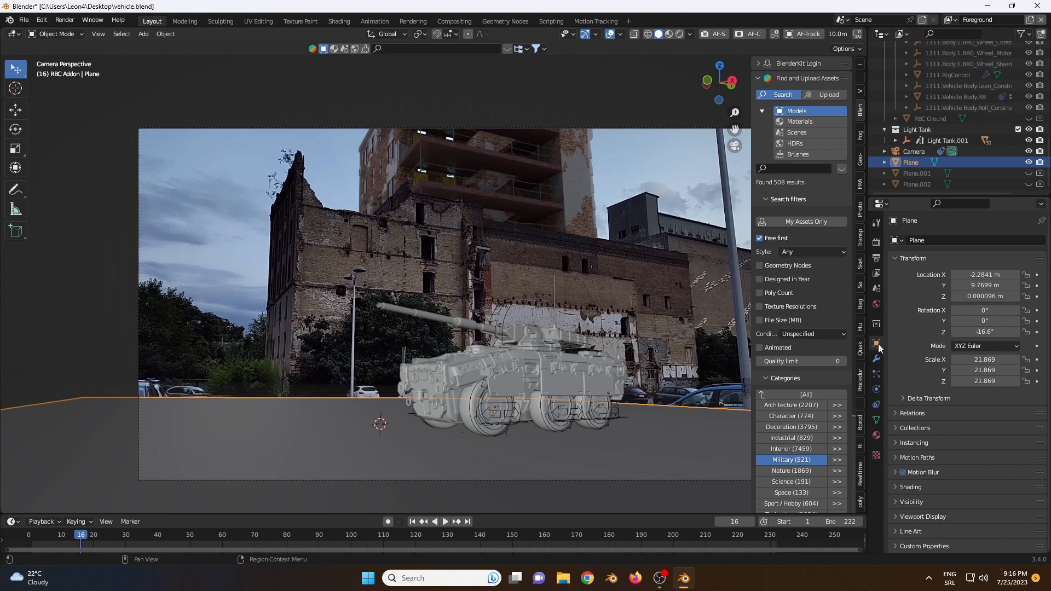
{"action": "left_click", "coordinate": [898, 500]}
{"action": "scroll", "coordinate": [898, 497], "scroll_direction": "down", "scroll_amount": 3}
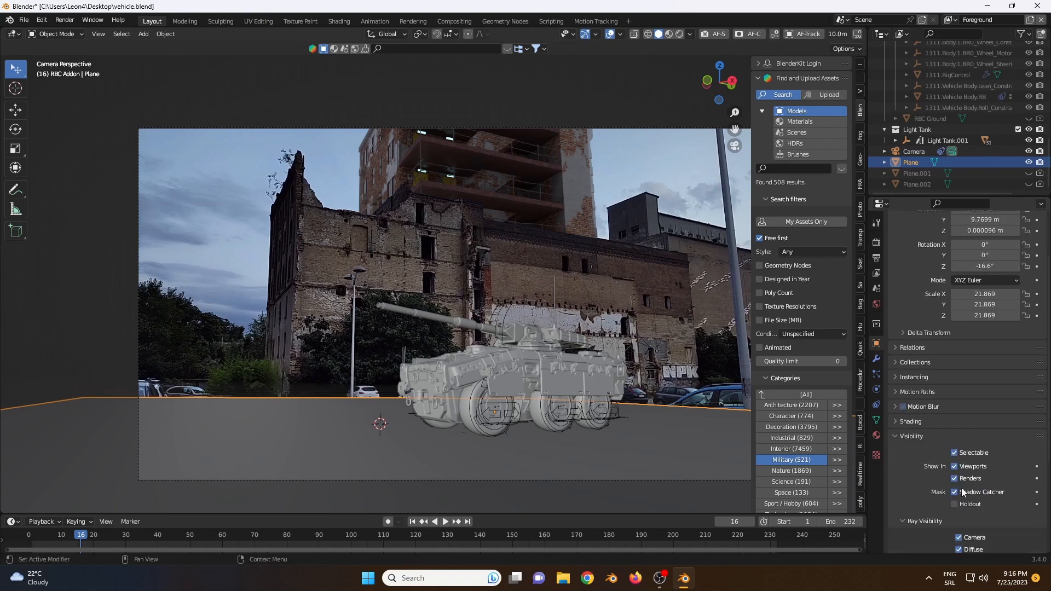
{"action": "left_click", "coordinate": [957, 493]}
Step: Preview the tank and its ground shadow in rendered shading, and return the viewport to a non-rendered display
{"action": "left_click", "coordinate": [678, 33]}
{"action": "left_click", "coordinate": [209, 237]}
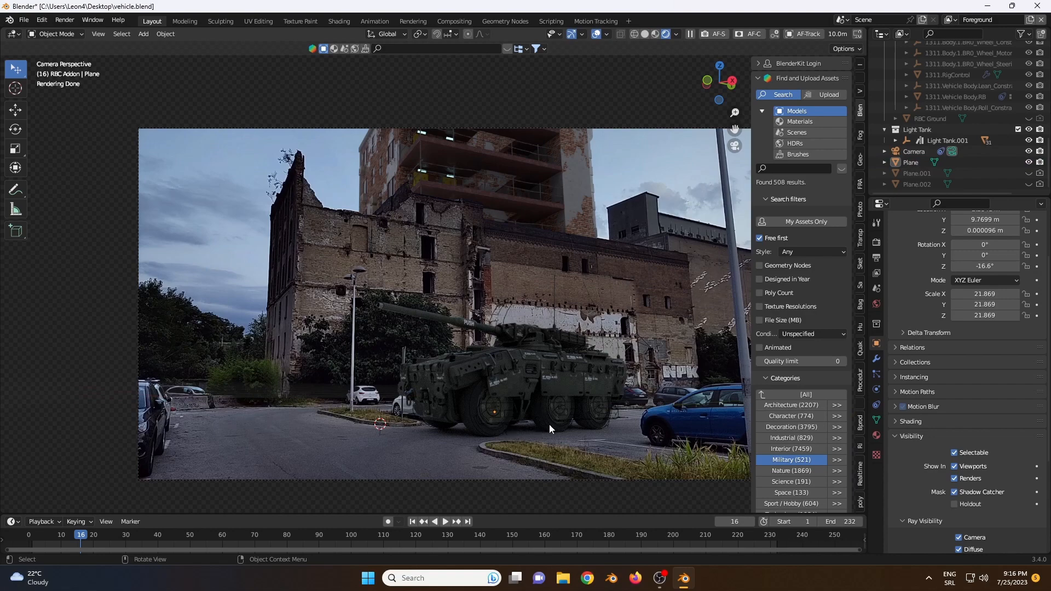
{"action": "left_click", "coordinate": [646, 34]}
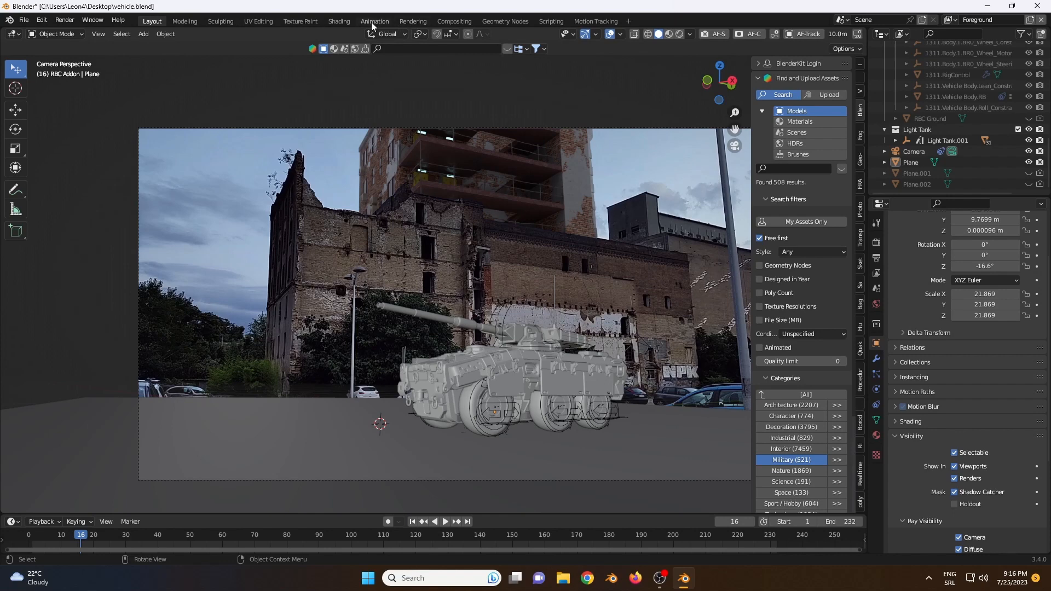
Step: Switch to the Shading workspace and show the World shader's nodes
{"action": "left_click", "coordinate": [338, 21]}
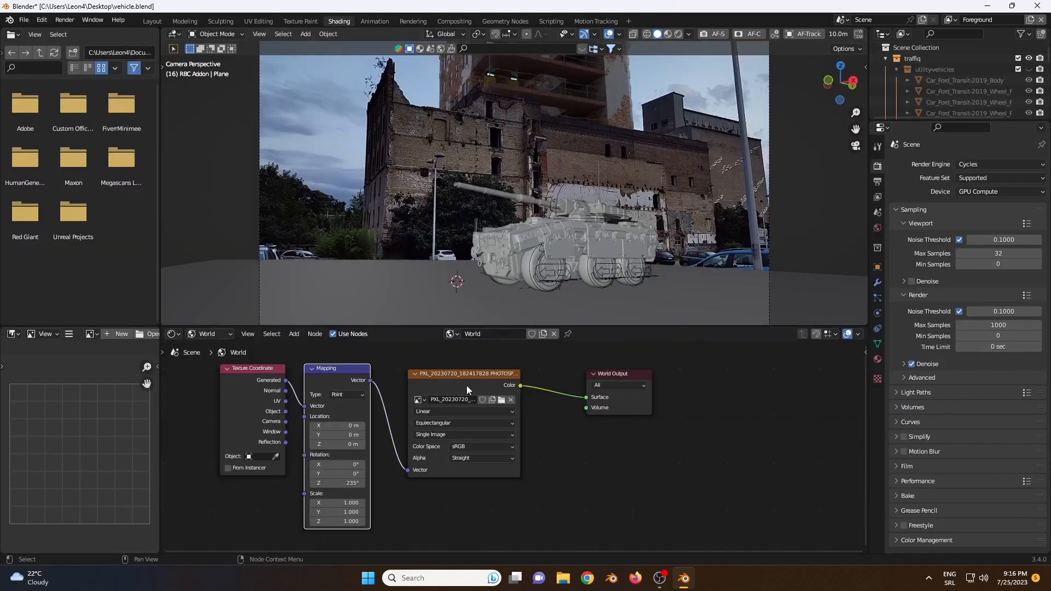
{"action": "mouse_move", "coordinate": [554, 506]}
{"action": "left_mouse_down"}
{"action": "mouse_move", "coordinate": [433, 424]}
{"action": "mouse_move", "coordinate": [266, 380]}
{"action": "mouse_move", "coordinate": [267, 396]}
{"action": "left_mouse_up"}
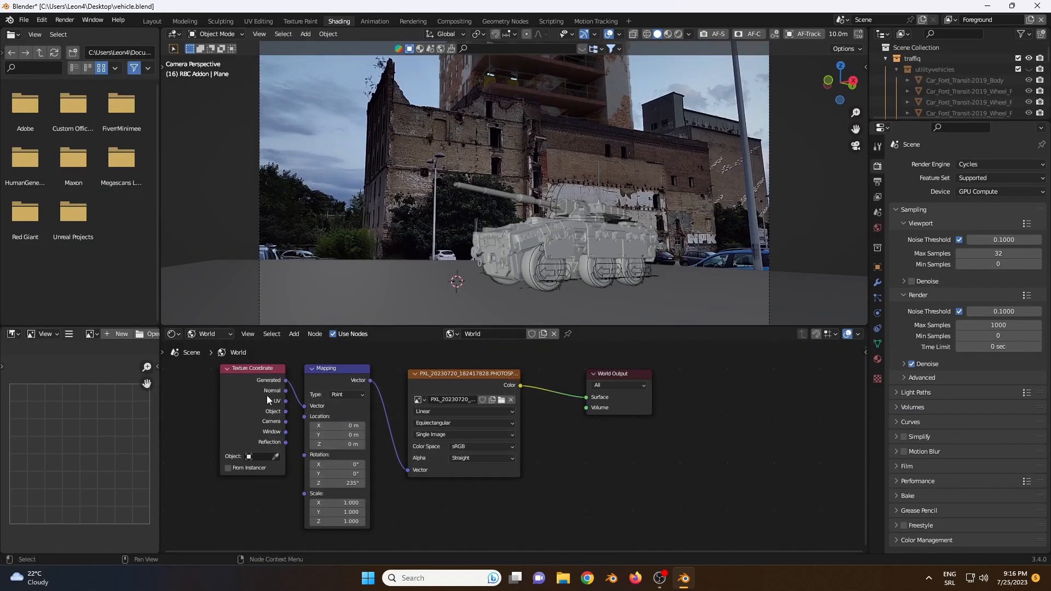
{"action": "left_click", "coordinate": [224, 335]}
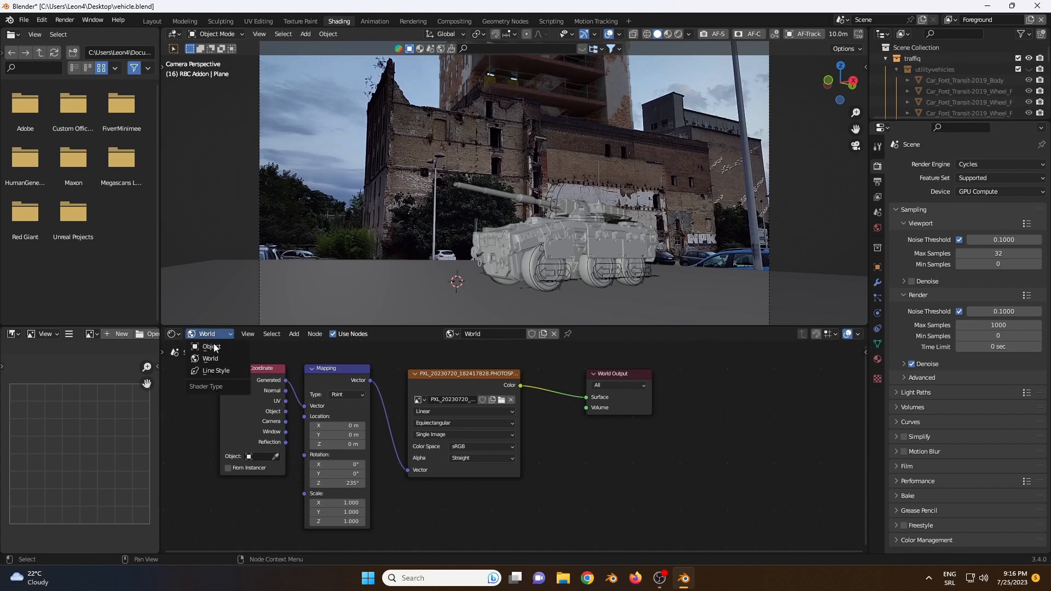
{"action": "left_click", "coordinate": [213, 345]}
{"action": "left_click", "coordinate": [215, 332]}
{"action": "left_click", "coordinate": [219, 357]}
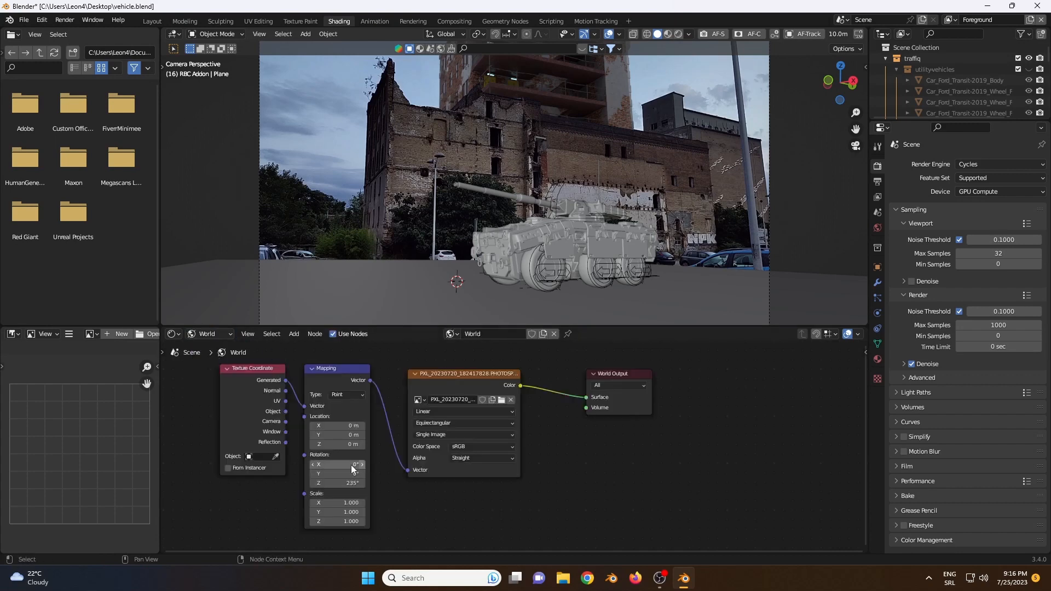
Step: Delete the Texture Coordinate, Mapping and environment image nodes from the World shader and shift the World Output node slightly
{"action": "left_click_drag", "start_coordinate": [243, 511], "coordinate": [458, 373]}
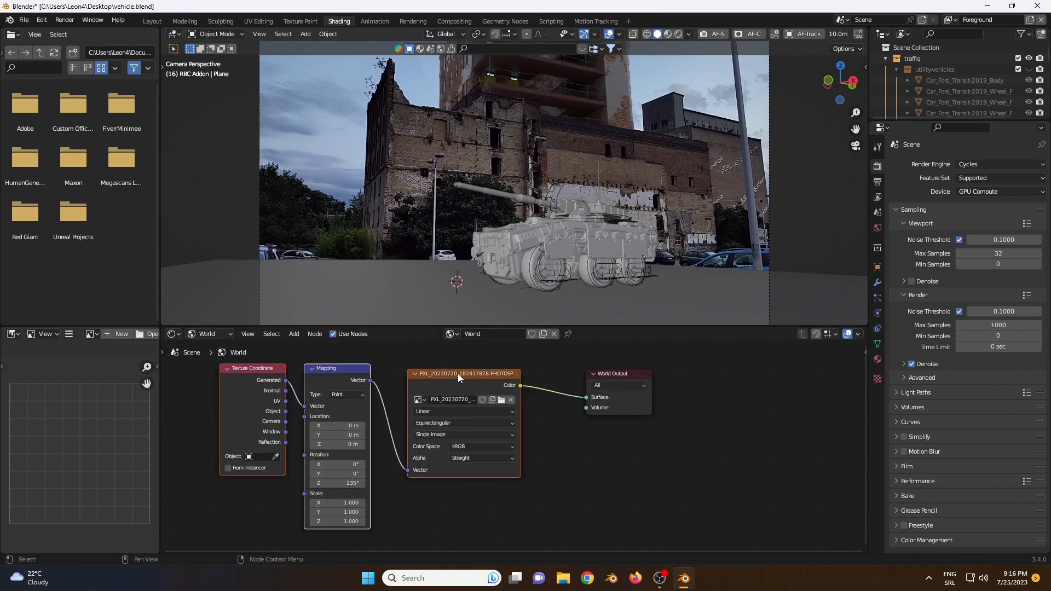
{"action": "key", "text": "Delete"}
{"action": "left_click_drag", "start_coordinate": [608, 379], "coordinate": [608, 392]}
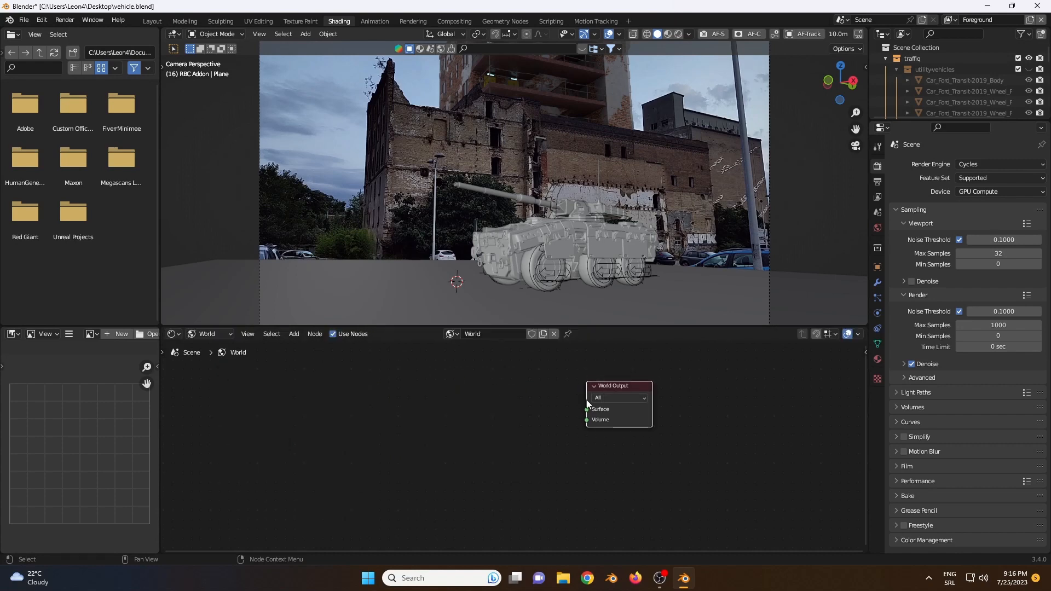
{"action": "left_click", "coordinate": [585, 403]}
{"action": "left_click", "coordinate": [604, 388]}
Step: Add an Environment Texture node to the World shader, beside the World Output node
{"action": "left_click", "coordinate": [382, 397]}
{"action": "key", "text": "shift+a"}
{"action": "type", "text": "env"}
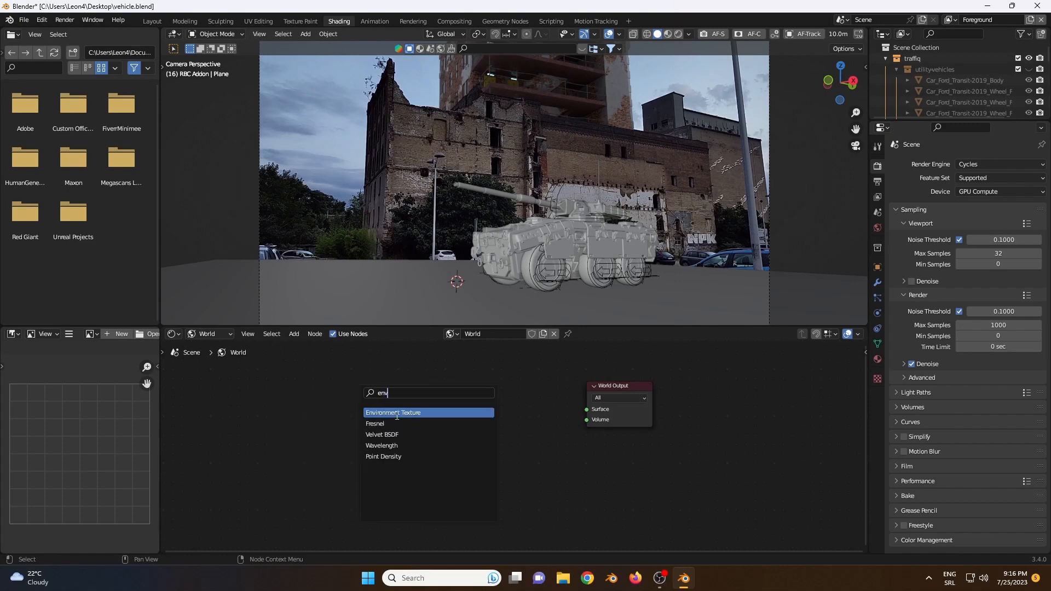
{"action": "key", "text": "Return"}
{"action": "left_click", "coordinate": [406, 420]}
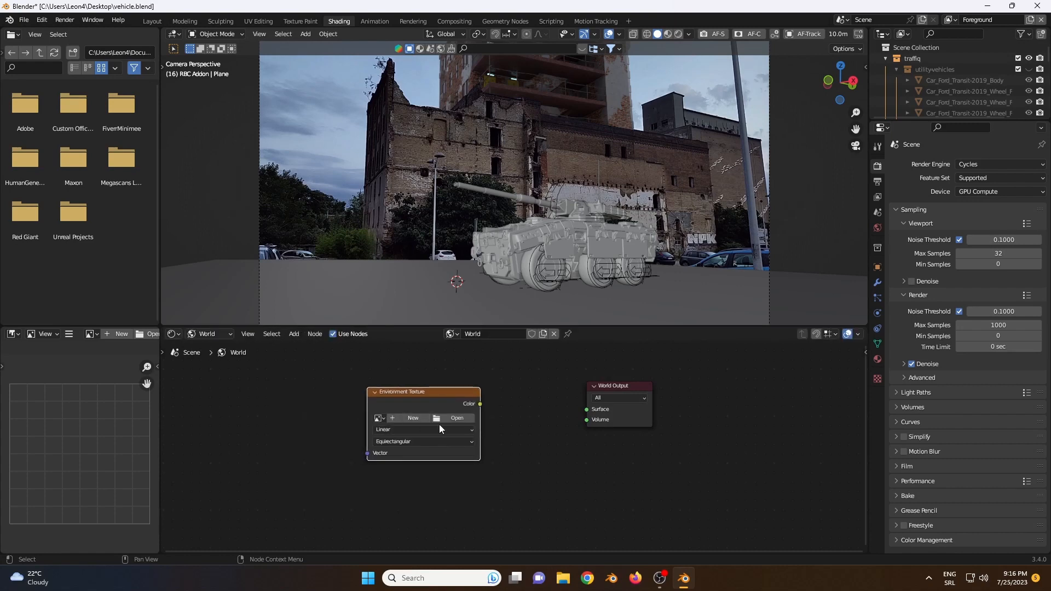
Step: Load PXL_20230720_182417828.PHOTOSPHERE.jpg from the x3PocoFootage folder into the Environment Texture and connect its Color to the World Output's Surface
{"action": "left_click", "coordinate": [440, 419]}
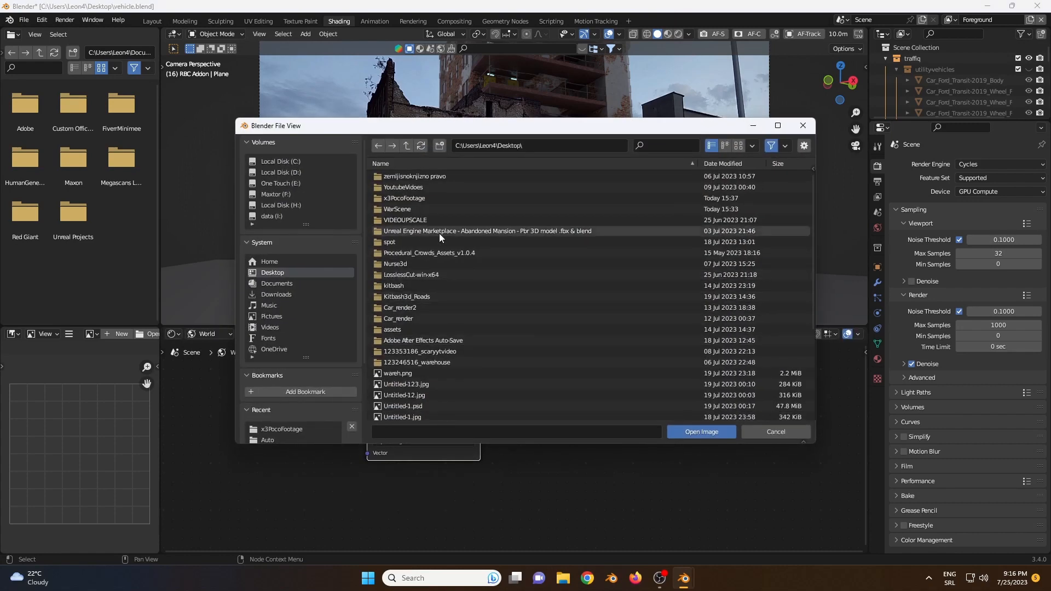
{"action": "left_click", "coordinate": [409, 198]}
{"action": "left_click", "coordinate": [404, 252]}
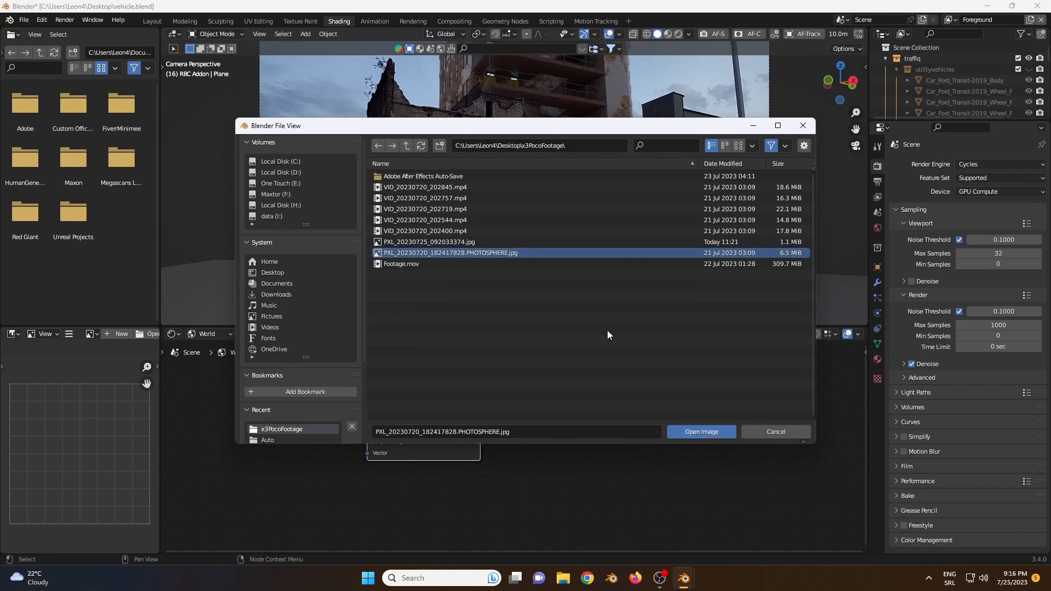
{"action": "left_click", "coordinate": [701, 432]}
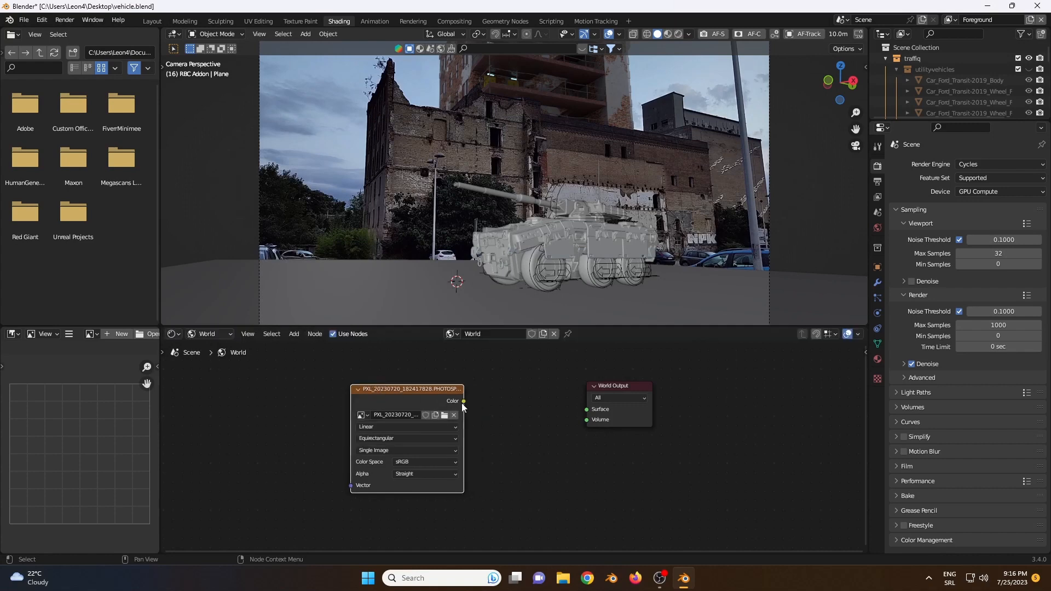
{"action": "left_click_drag", "start_coordinate": [463, 402], "coordinate": [591, 418]}
{"action": "left_click_drag", "start_coordinate": [366, 389], "coordinate": [380, 383]}
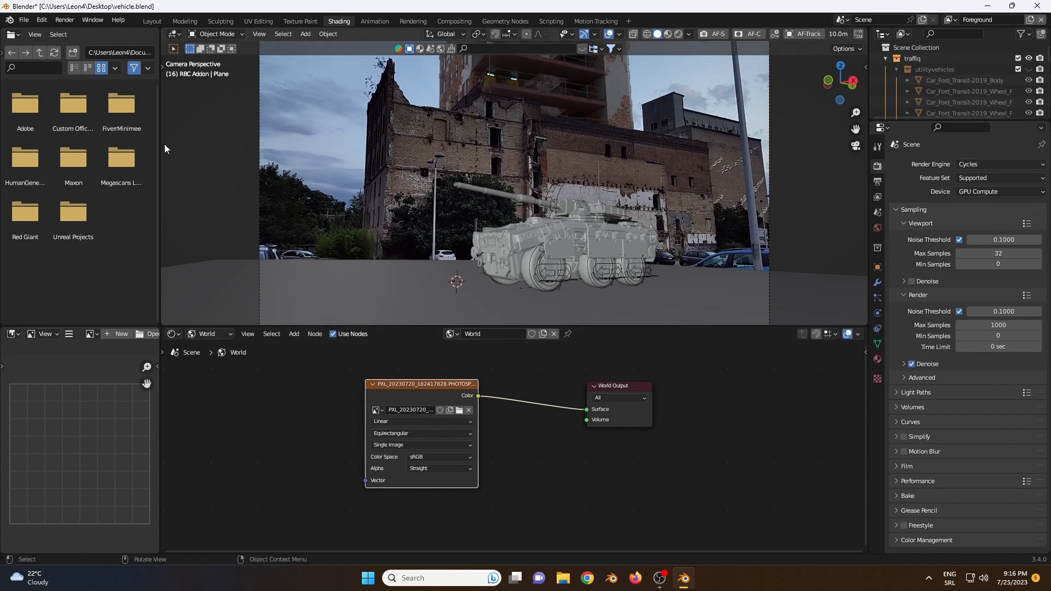
Step: Search the add-on preferences for "node" and check that Node Wrangler is enabled
{"action": "left_click", "coordinate": [41, 19]}
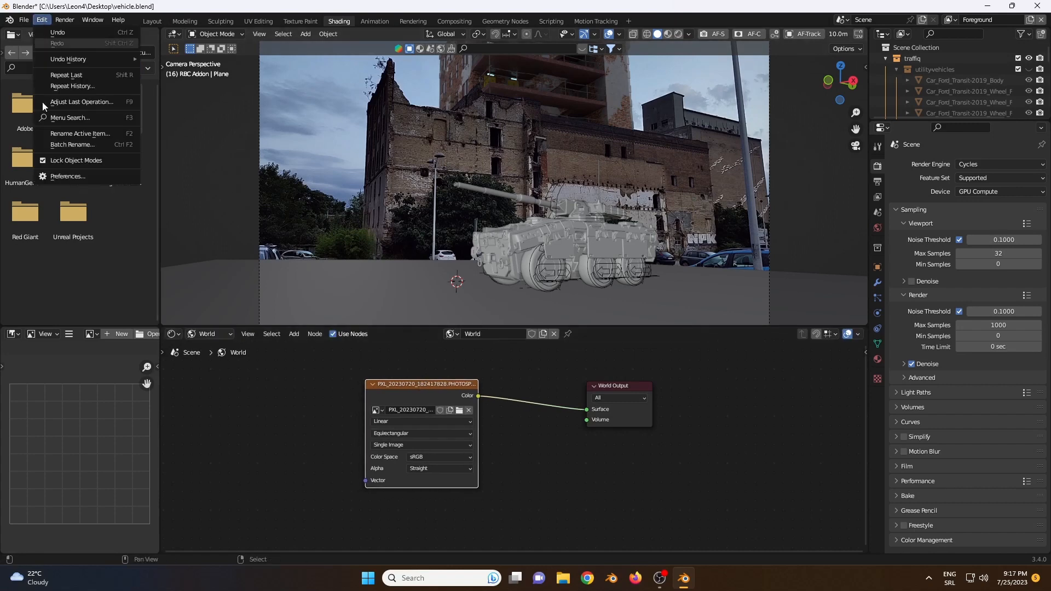
{"action": "left_click", "coordinate": [61, 177]}
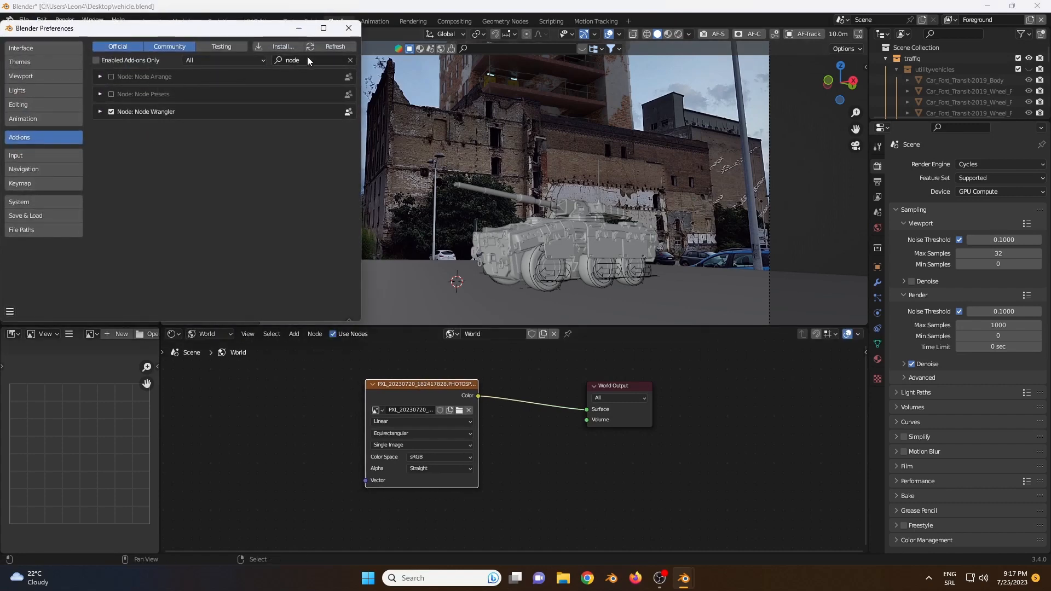
{"action": "type", "text": "node"}
{"action": "left_click", "coordinate": [99, 112]}
{"action": "left_click", "coordinate": [100, 112]}
{"action": "left_click", "coordinate": [349, 28]}
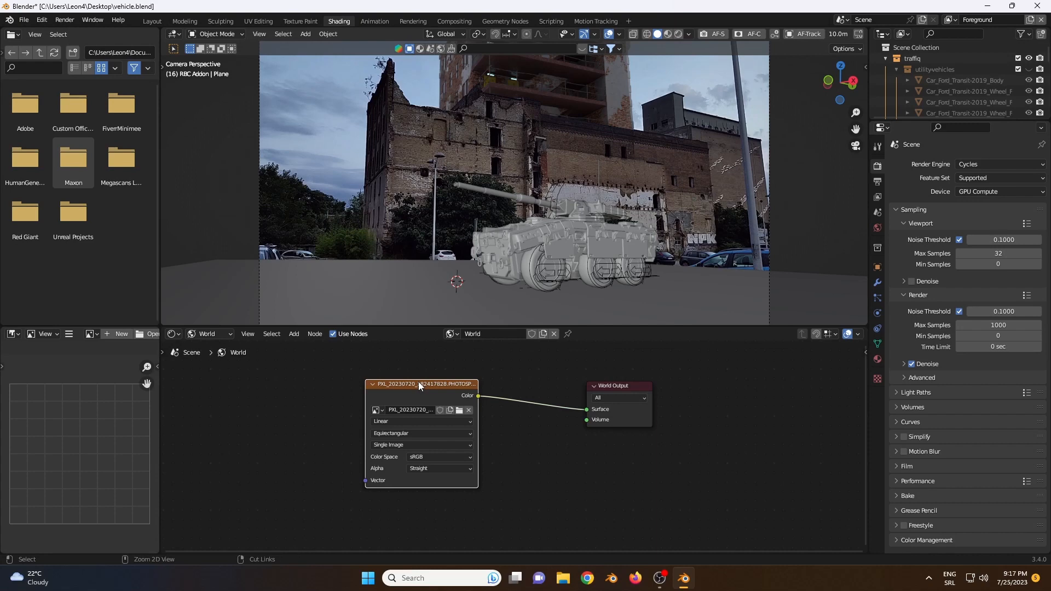
Step: Add connected Texture Coordinate and Mapping nodes to the environment image with Node Wrangler and arrange the nodes in a row
{"action": "key", "text": "ctrl+t"}
{"action": "left_click_drag", "start_coordinate": [400, 392], "coordinate": [432, 393]}
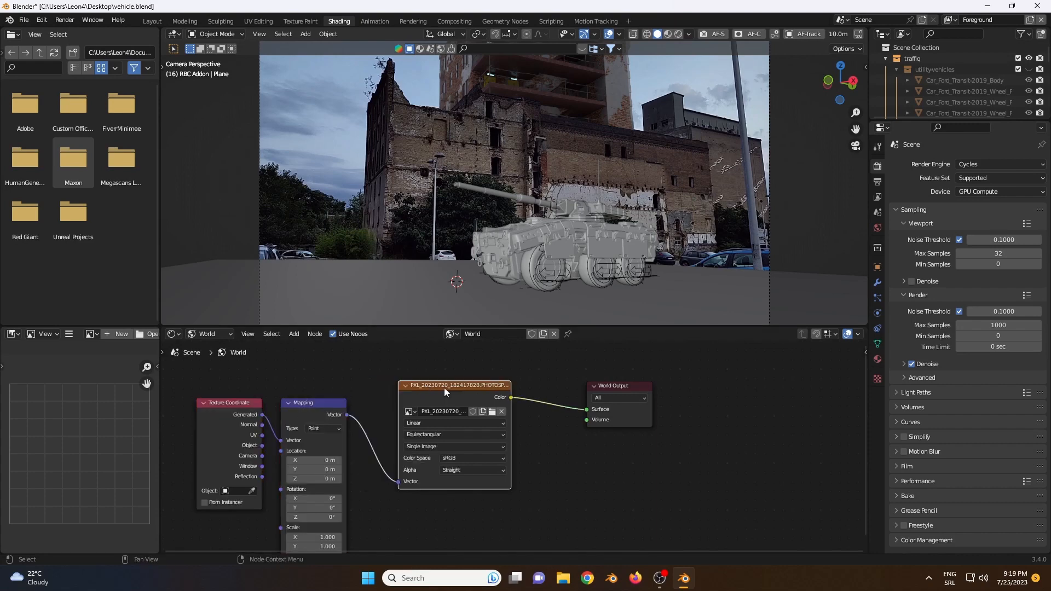
{"action": "left_click_drag", "start_coordinate": [331, 395], "coordinate": [338, 372]}
{"action": "left_click_drag", "start_coordinate": [244, 402], "coordinate": [234, 382]}
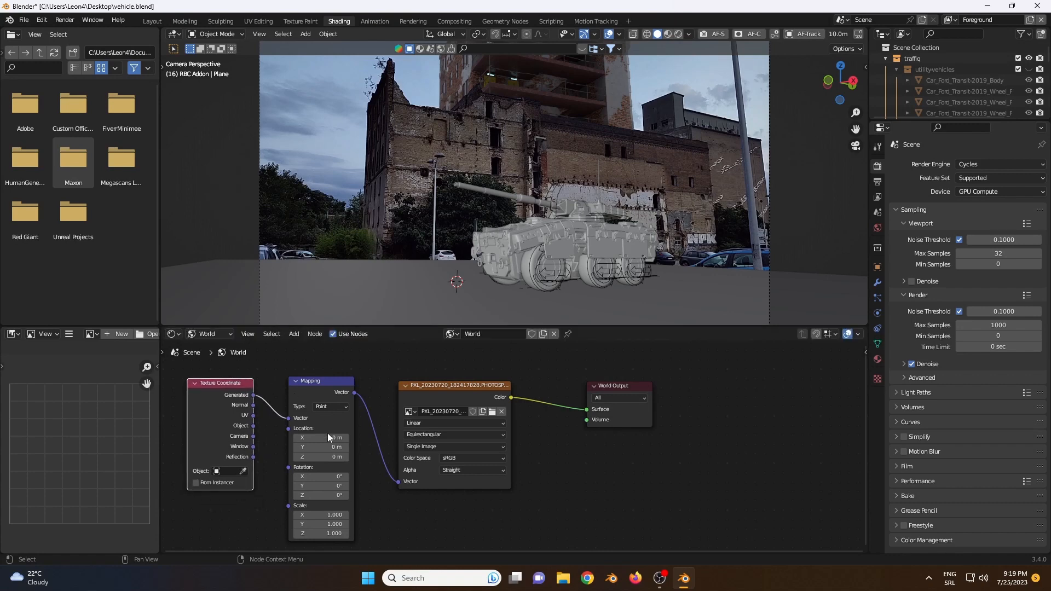
{"action": "left_click", "coordinate": [302, 376]}
{"action": "left_click", "coordinate": [235, 378]}
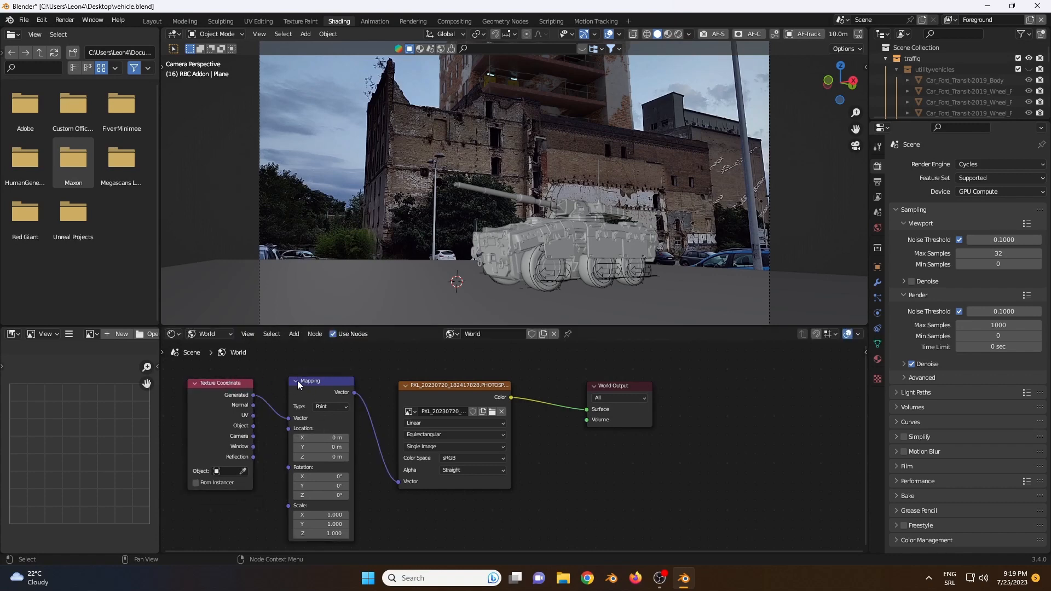
{"action": "left_click", "coordinate": [307, 383]}
{"action": "left_click", "coordinate": [218, 385]}
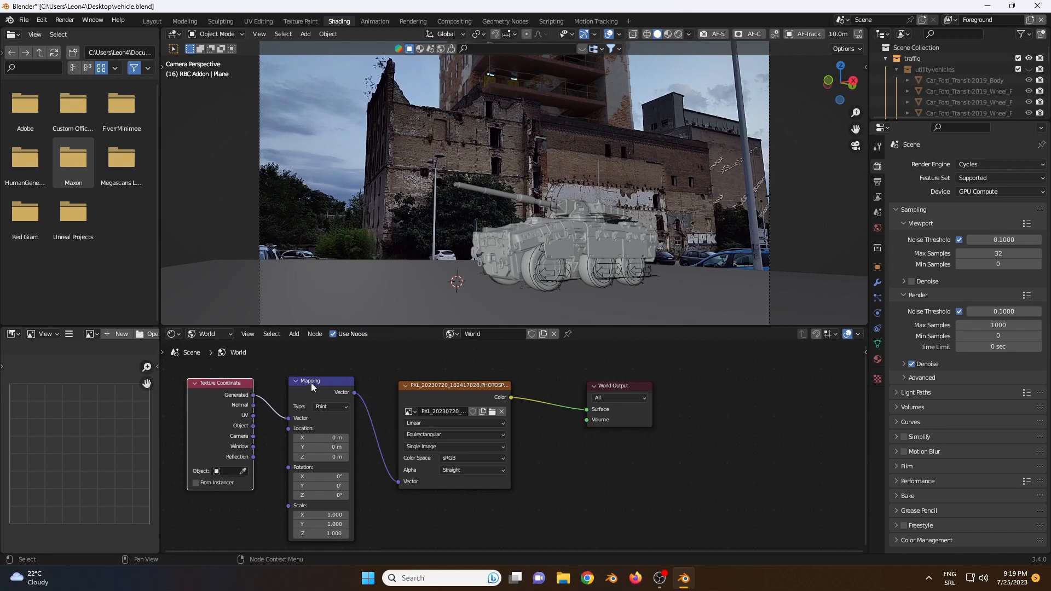
{"action": "left_click_drag", "start_coordinate": [311, 387], "coordinate": [309, 375]}
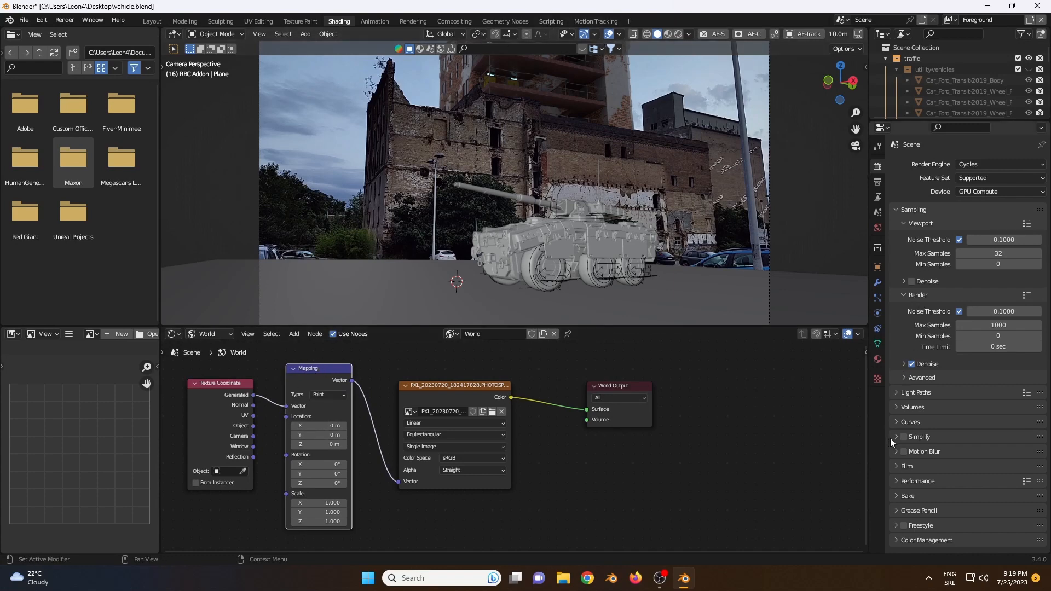
Step: Turn off the Transparent option in the Film render settings
{"action": "left_click", "coordinate": [897, 467]}
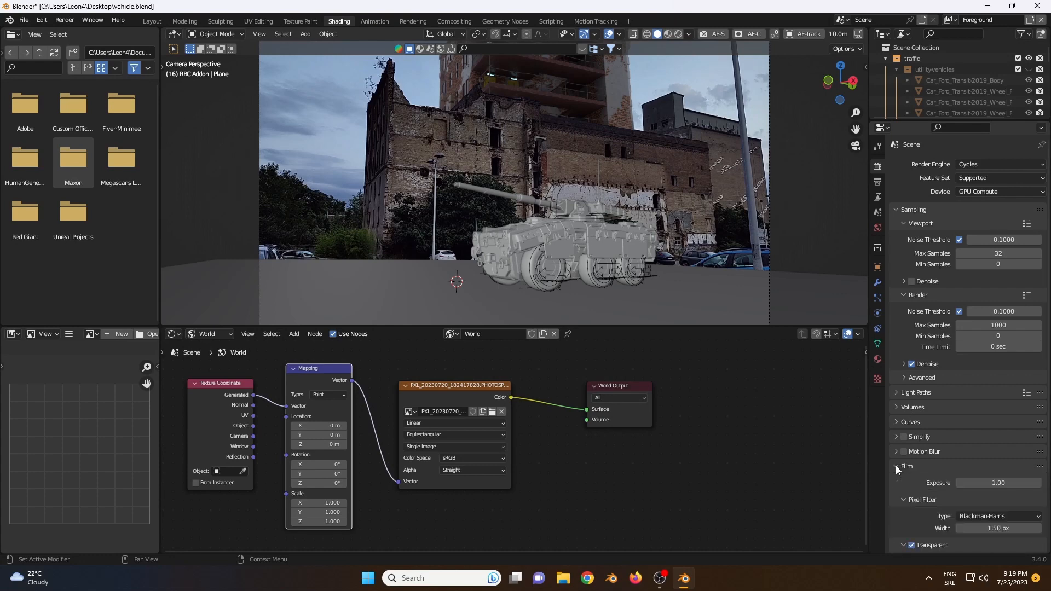
{"action": "scroll", "coordinate": [931, 438], "scroll_direction": "down", "scroll_amount": 4}
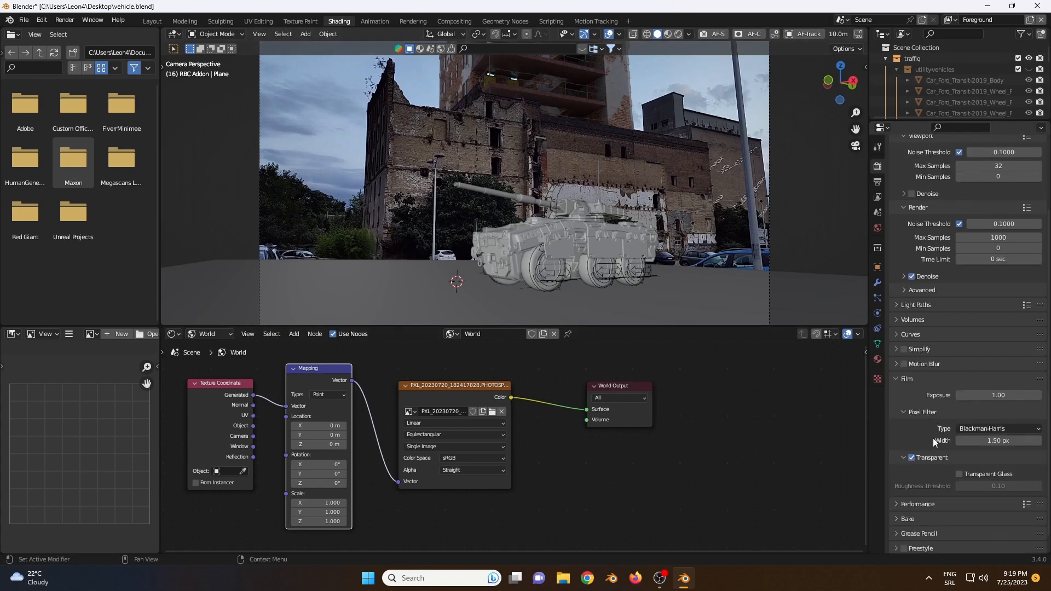
{"action": "left_click", "coordinate": [914, 458]}
{"action": "left_click", "coordinate": [901, 380]}
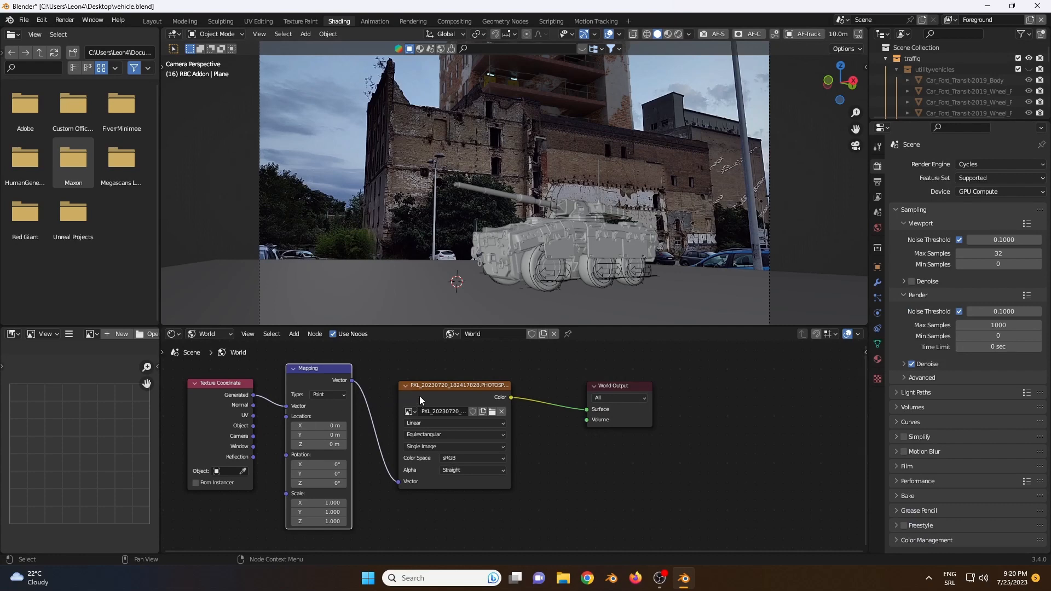
{"action": "left_click", "coordinate": [439, 387]}
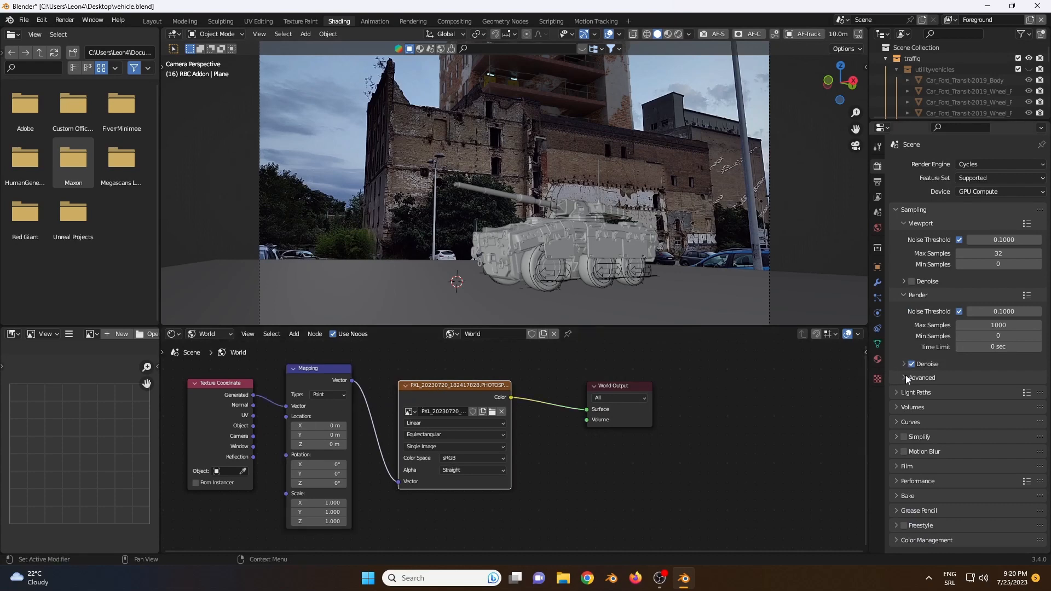
{"action": "left_click", "coordinate": [898, 466]}
{"action": "scroll", "coordinate": [912, 479], "scroll_direction": "down", "scroll_amount": 2}
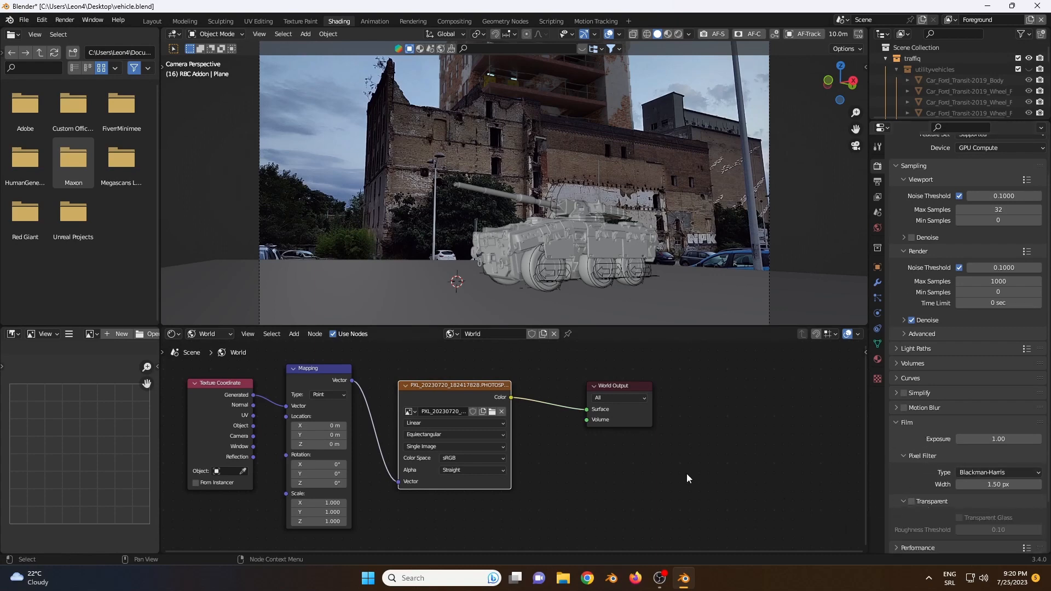
Step: Preview the scene in rendered shading and set the Mapping node's Z rotation to 244° to orient the environment image
{"action": "left_click", "coordinate": [679, 34]}
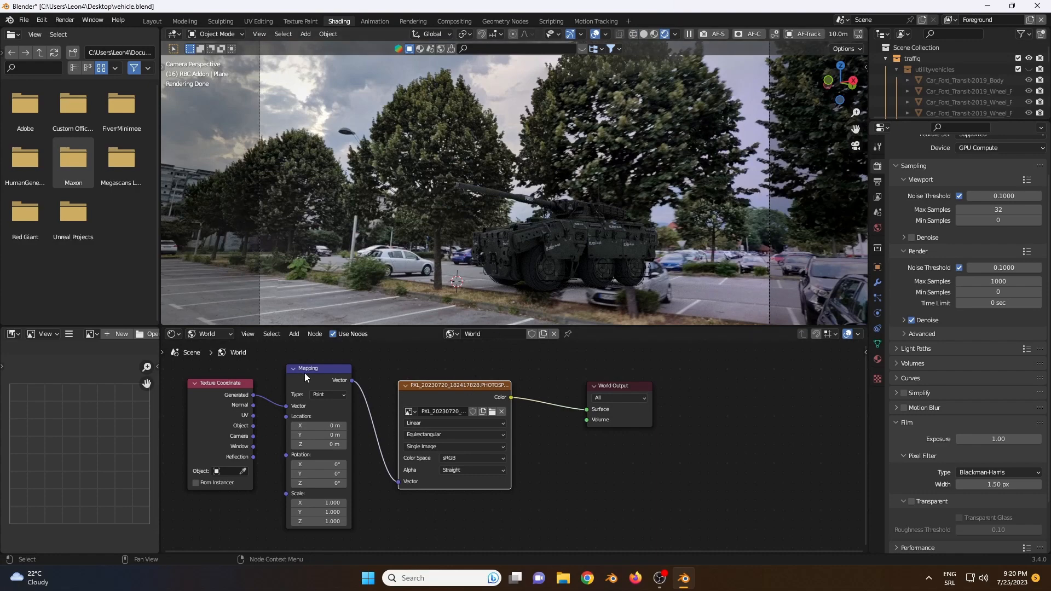
{"action": "left_click_drag", "start_coordinate": [304, 377], "coordinate": [306, 369]}
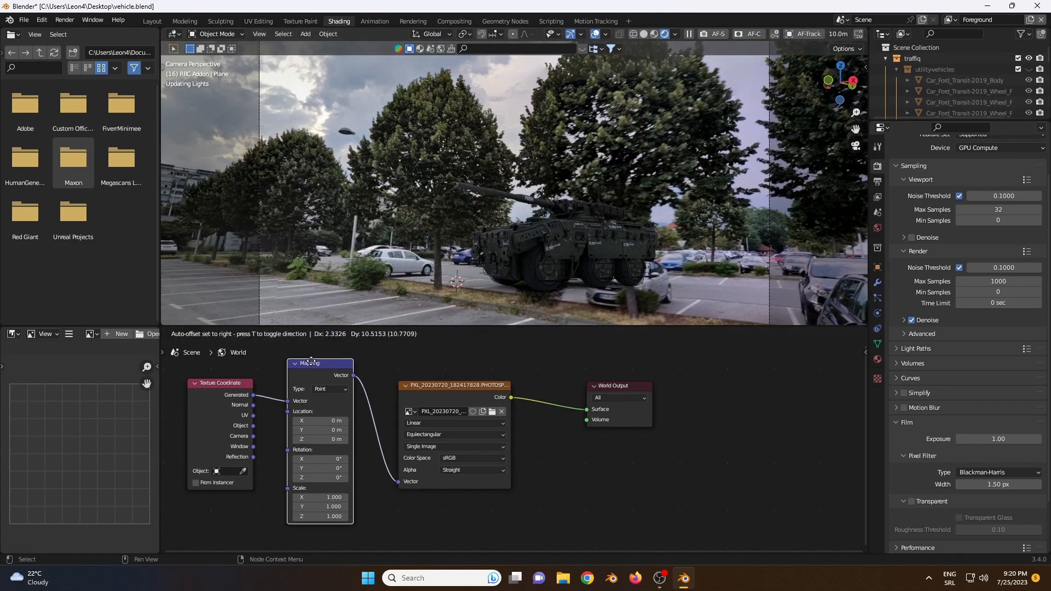
{"action": "left_click_drag", "start_coordinate": [337, 475], "coordinate": [376, 475]}
{"action": "left_click", "coordinate": [335, 475]}
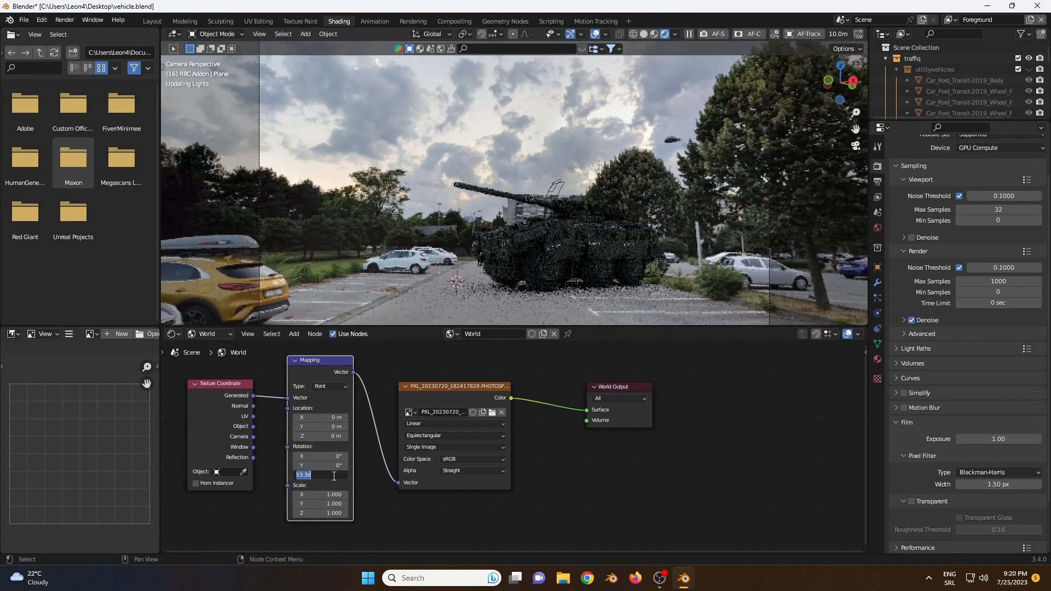
{"action": "key", "text": "Return"}
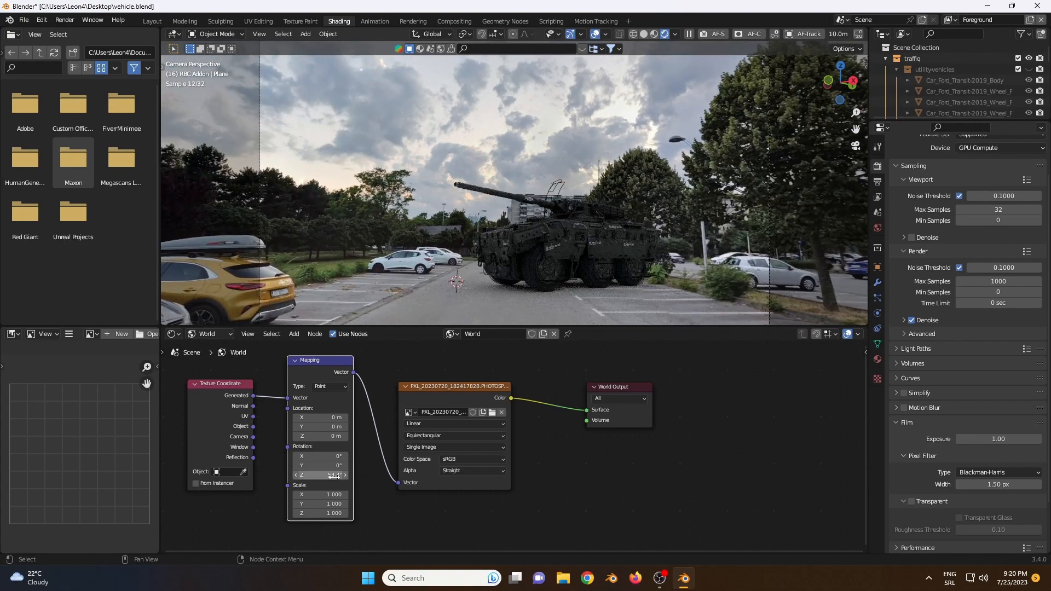
{"action": "left_click", "coordinate": [334, 475]}
{"action": "type", "text": "40"}
{"action": "key", "text": "Return"}
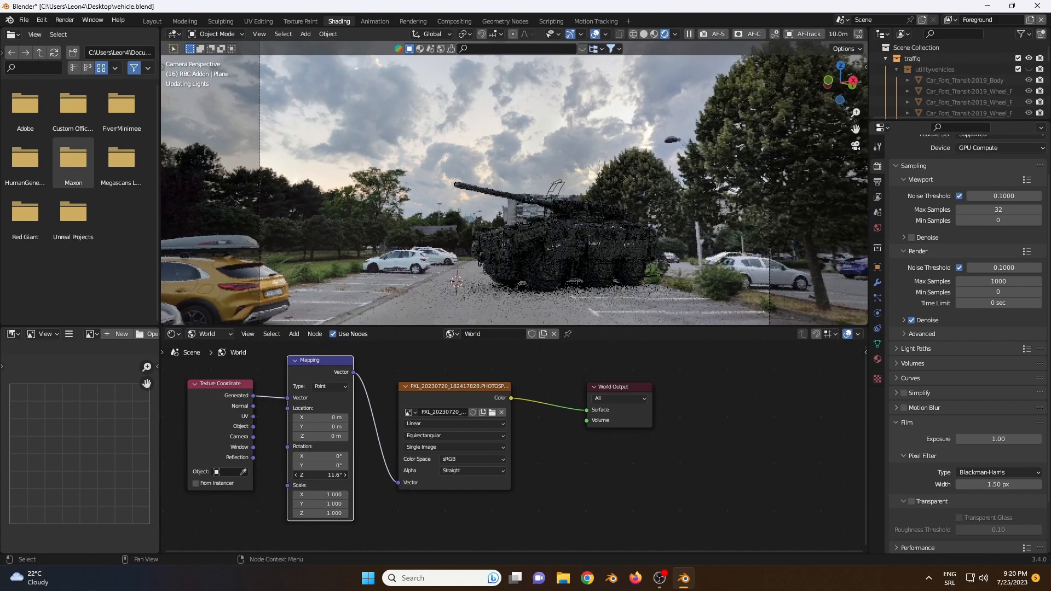
{"action": "left_click_drag", "start_coordinate": [320, 475], "coordinate": [346, 475]}
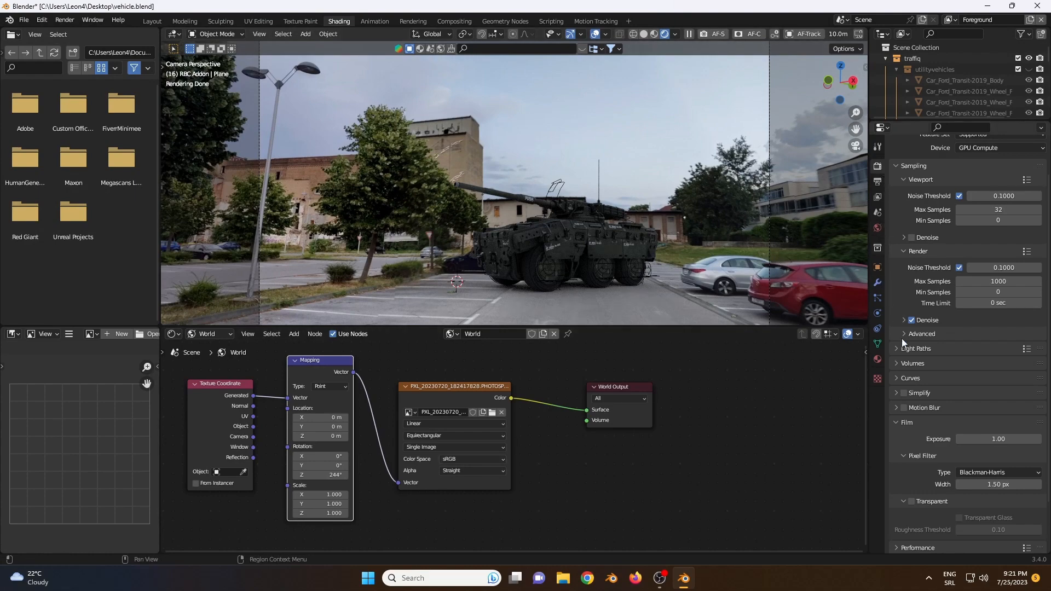
Step: Turn the Transparent film option back on and switch to the Layout workspace with solid viewport shading
{"action": "left_click", "coordinate": [911, 502]}
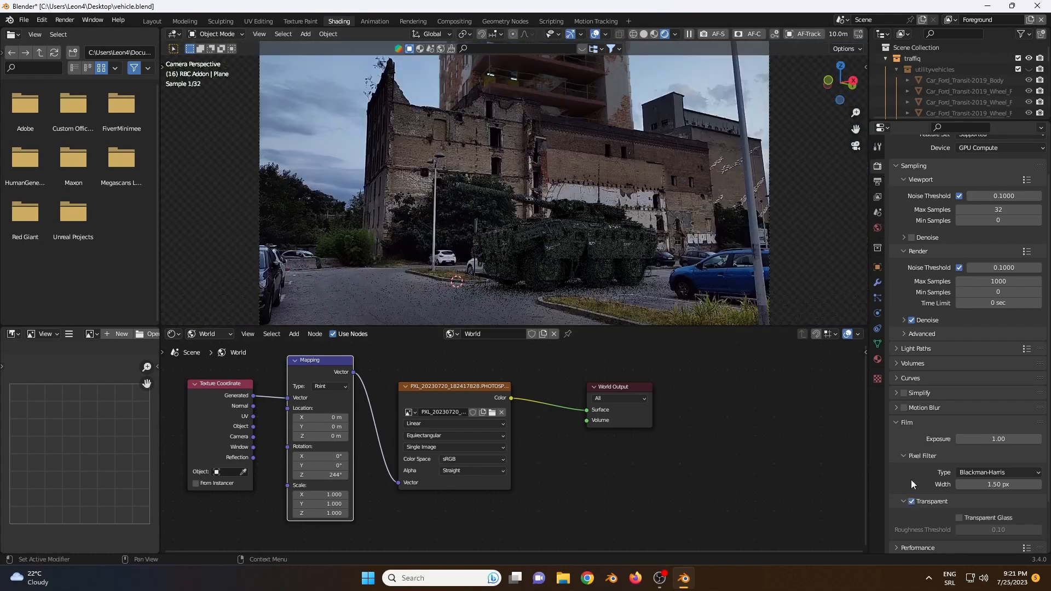
{"action": "left_click", "coordinate": [898, 423]}
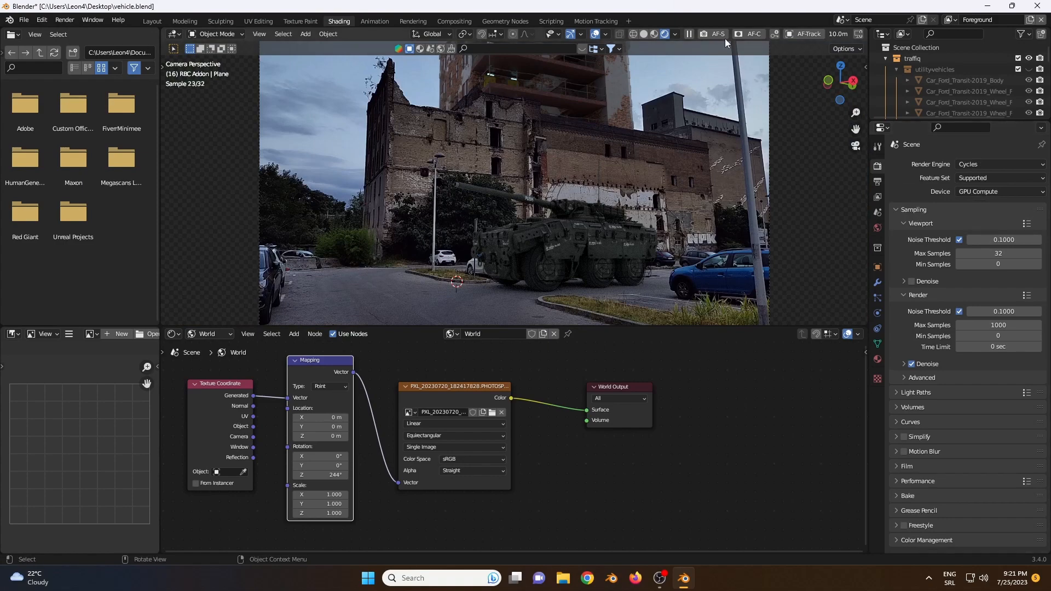
{"action": "left_click", "coordinate": [643, 35]}
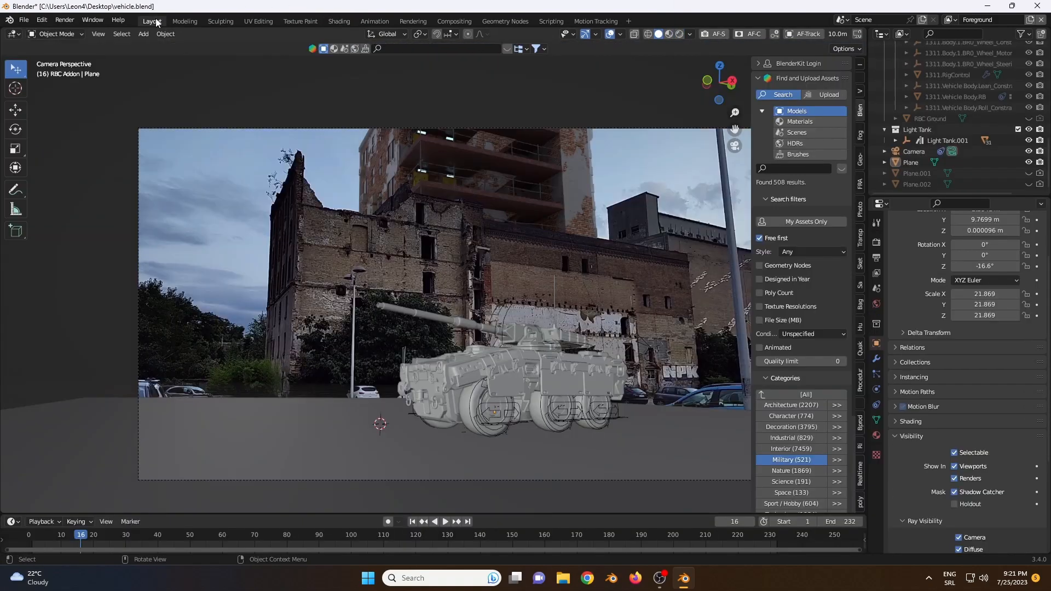
{"action": "left_click", "coordinate": [152, 21]}
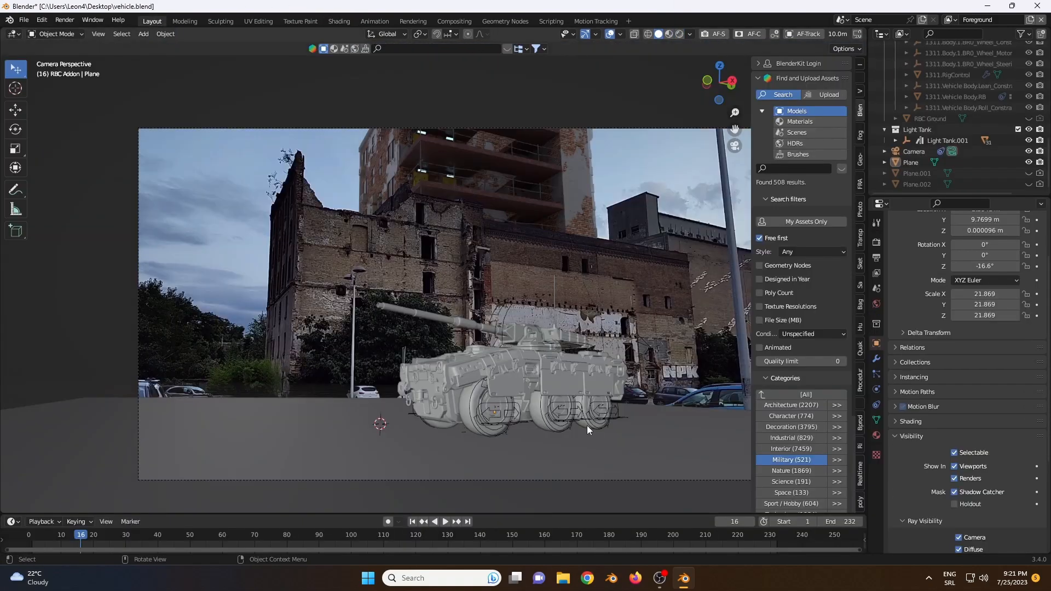
Step: Check the tank against the footage in rendered shading with the sidebar hidden, and return to solid shading
{"action": "left_click", "coordinate": [679, 34]}
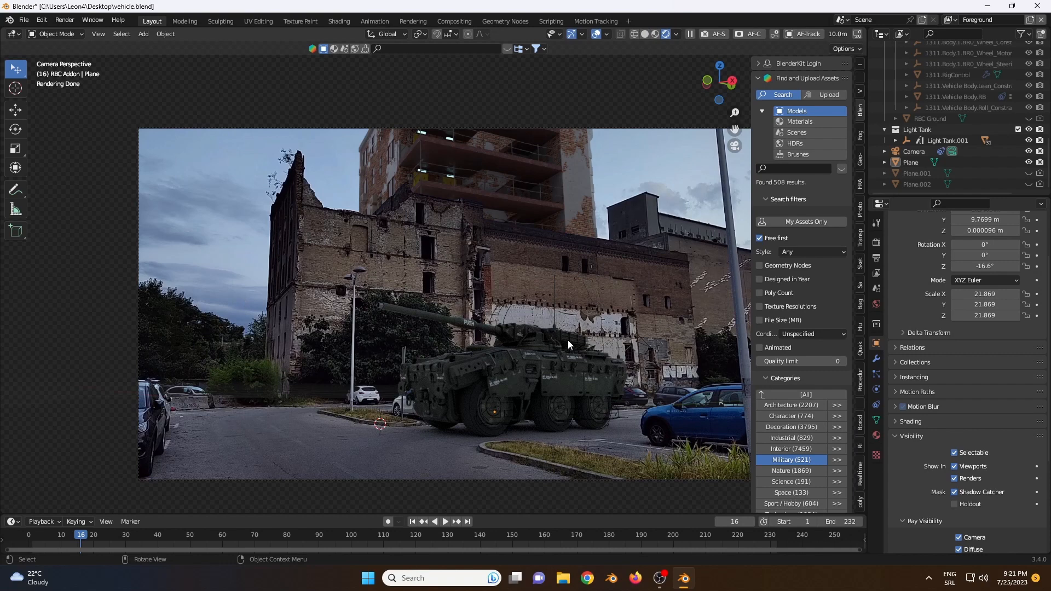
{"action": "key", "text": "n"}
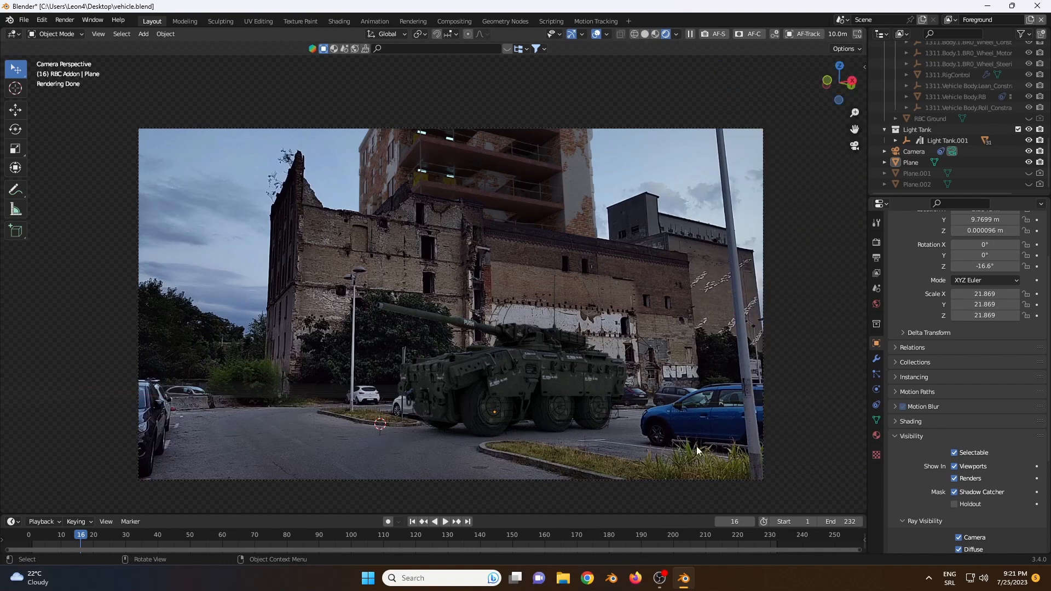
{"action": "left_click", "coordinate": [644, 34]}
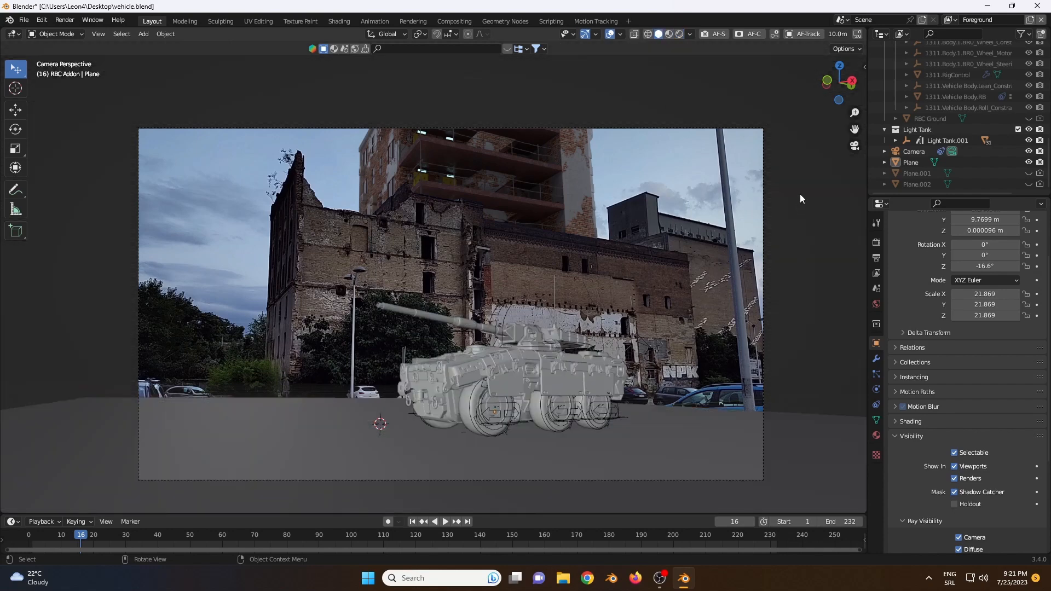
Step: Select the Light Tank collection, and open the desktop's WarScene folder to look into its Tank_render folder
{"action": "left_click", "coordinate": [927, 132]}
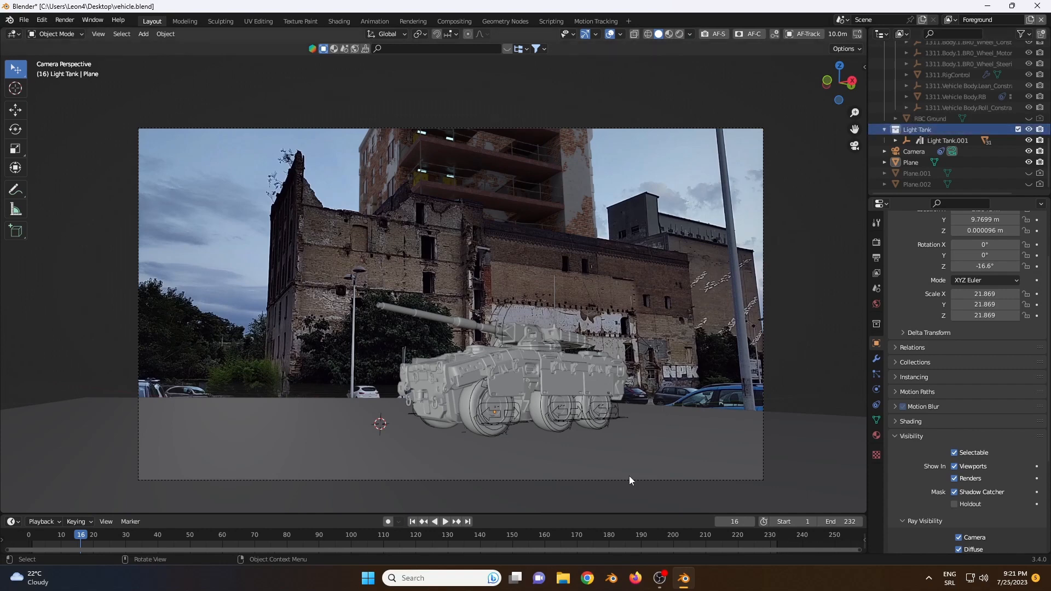
{"action": "left_click", "coordinate": [687, 579]}
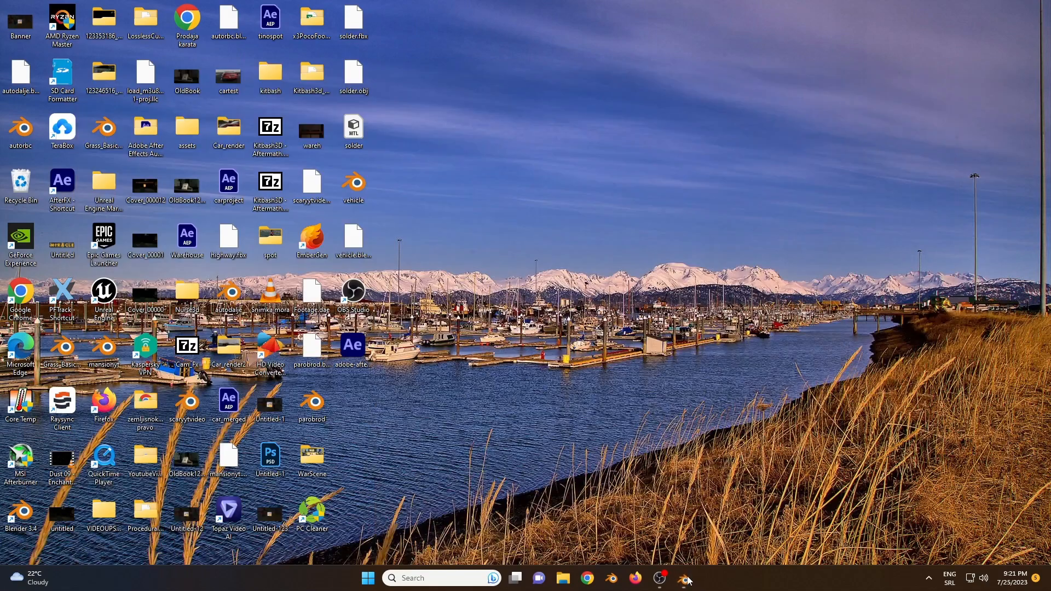
{"action": "double_click", "coordinate": [308, 457]}
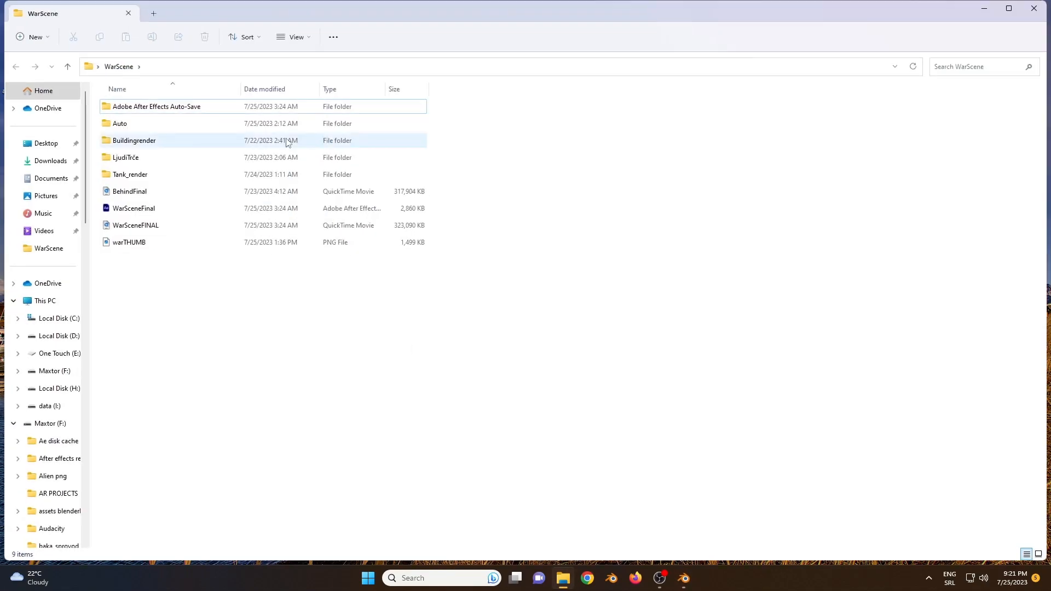
{"action": "double_click", "coordinate": [137, 180]}
{"action": "key", "text": "alt+Left"}
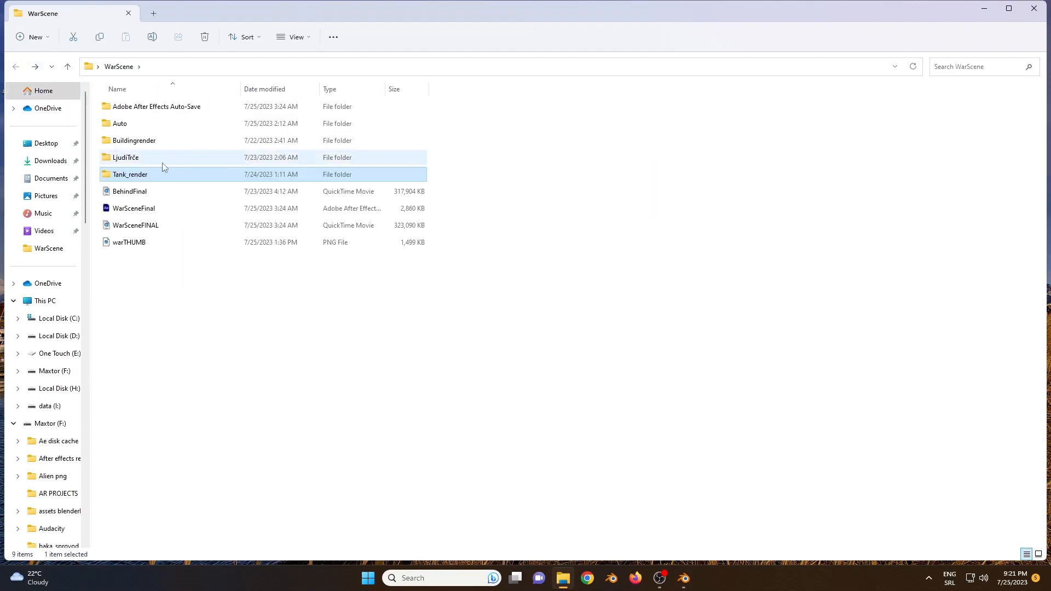
Step: Open the LjudiTrče folder and view several consecutive soldier render frames starting from 0154
{"action": "double_click", "coordinate": [146, 158]}
{"action": "scroll", "coordinate": [219, 181], "scroll_direction": "down", "scroll_amount": 3}
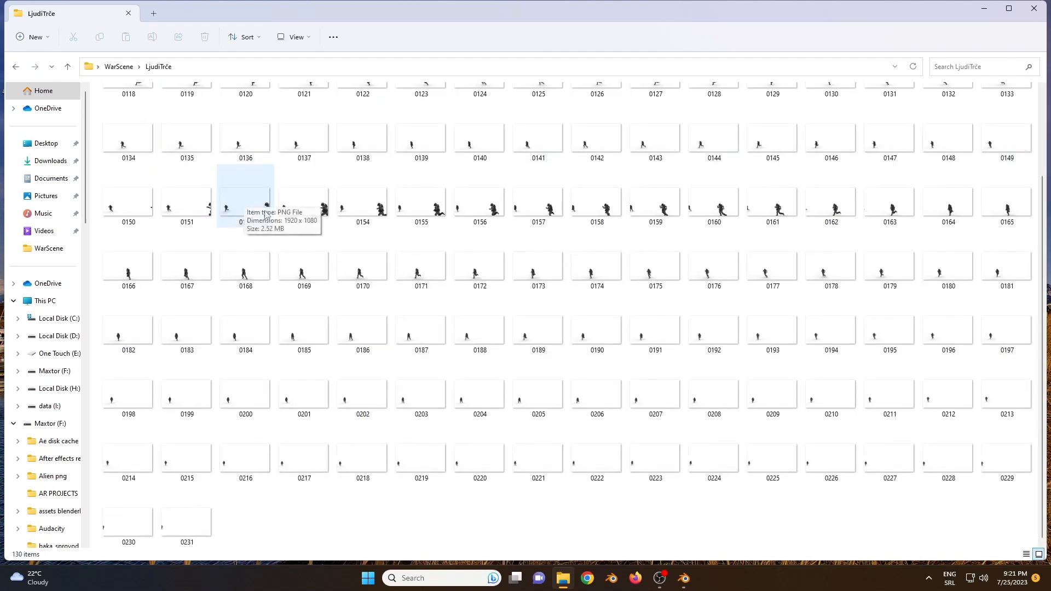
{"action": "double_click", "coordinate": [378, 202]}
{"action": "key", "text": "Right"}
{"action": "key", "text": "Right"}
{"action": "key", "text": "Right"}
{"action": "key", "text": "Right"}
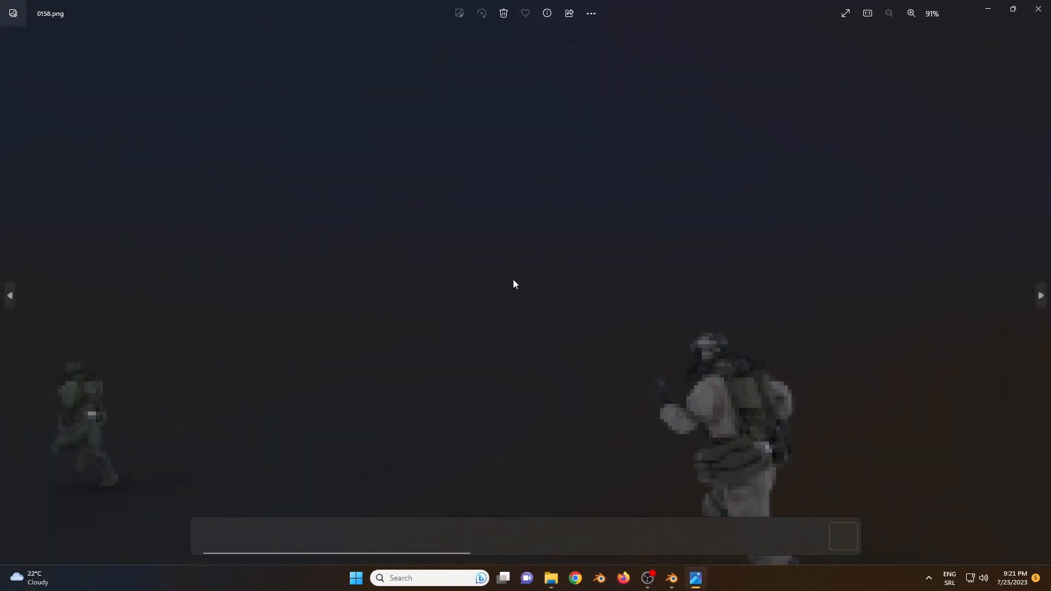
{"action": "key", "text": "Right"}
{"action": "key", "text": "Right"}
{"action": "key", "text": "Right"}
{"action": "key", "text": "Right"}
{"action": "left_click", "coordinate": [1038, 7]}
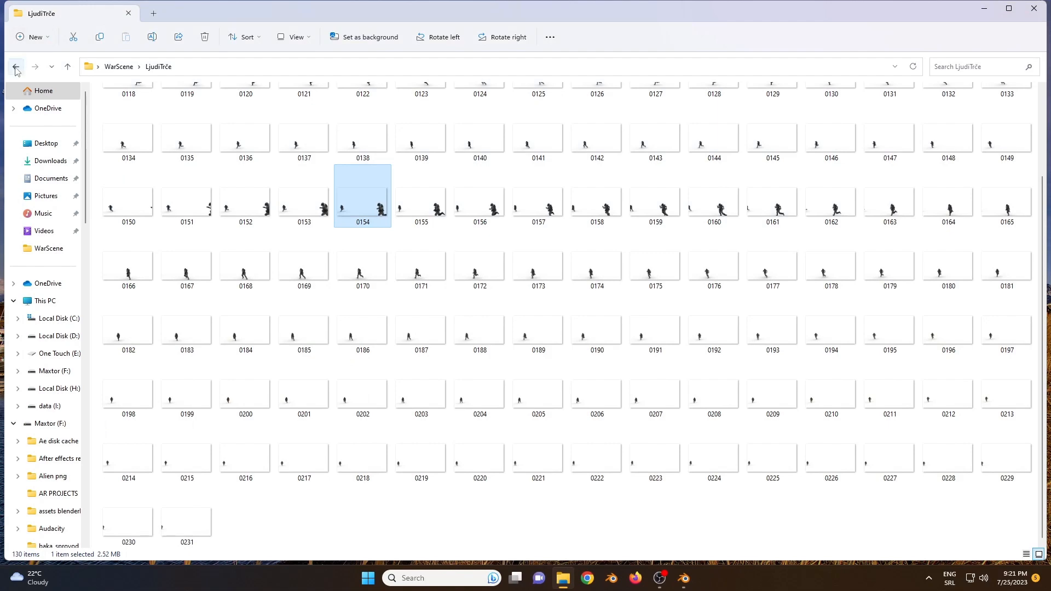
Step: View the first building render frames in the Buildingrender folder, starting from 0001, and close the image viewer and folder
{"action": "left_click", "coordinate": [16, 68]}
{"action": "double_click", "coordinate": [130, 138]}
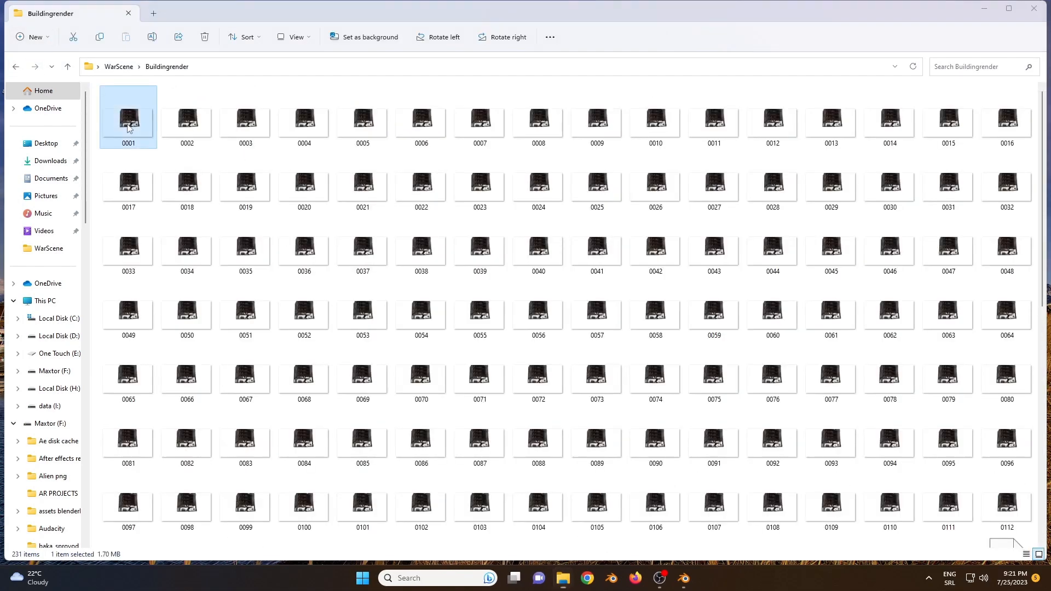
{"action": "double_click", "coordinate": [129, 127]}
{"action": "key", "text": "Right"}
{"action": "key", "text": "Right"}
{"action": "key", "text": "Right"}
{"action": "key", "text": "Right"}
{"action": "key", "text": "Right"}
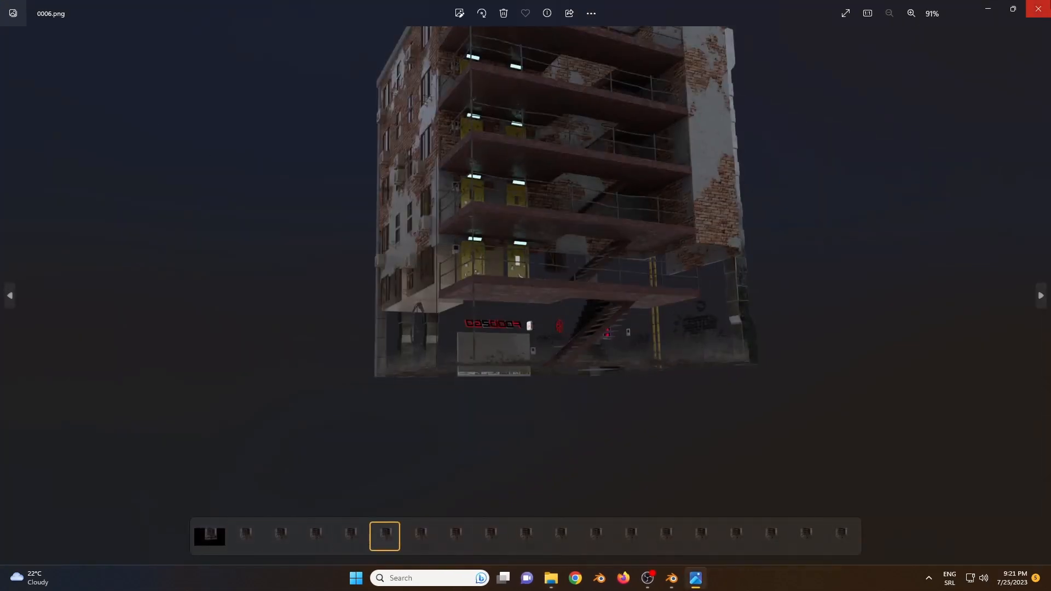
{"action": "left_click", "coordinate": [1038, 6]}
{"action": "left_click", "coordinate": [1039, 7]}
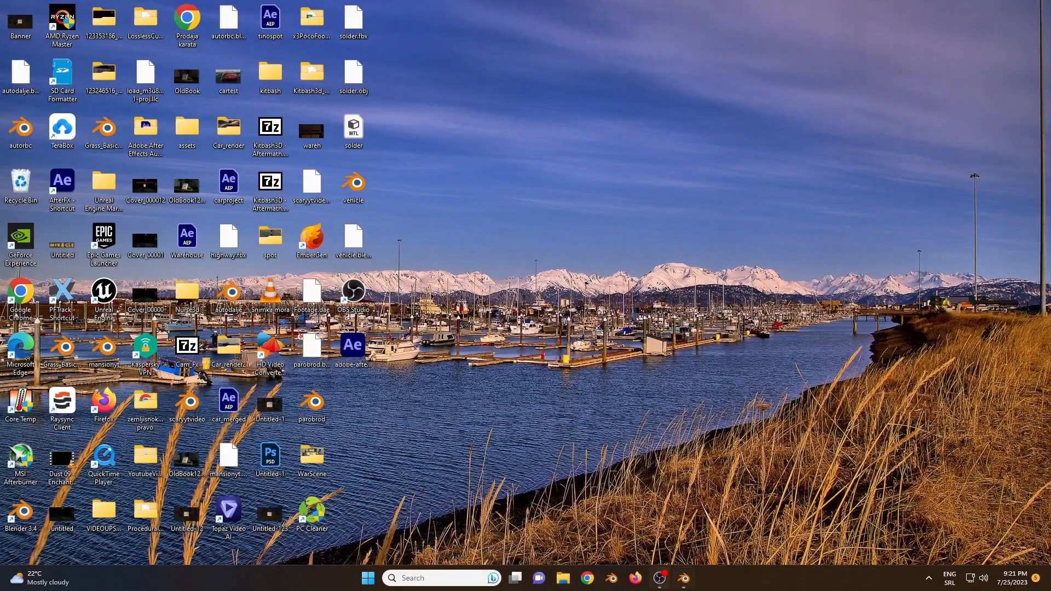
Step: Return to the vehicle.blend project in Blender and delete the Light Tank collection with its whole hierarchy
{"action": "mouse_move", "coordinate": [684, 578]}
{"action": "left_click", "coordinate": [684, 526]}
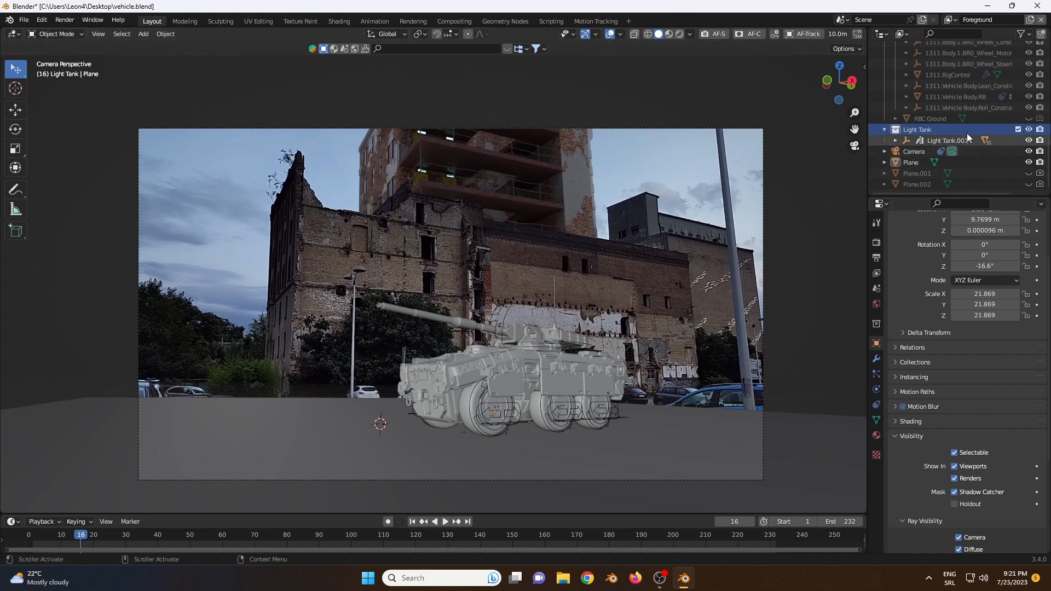
{"action": "right_click", "coordinate": [928, 130]}
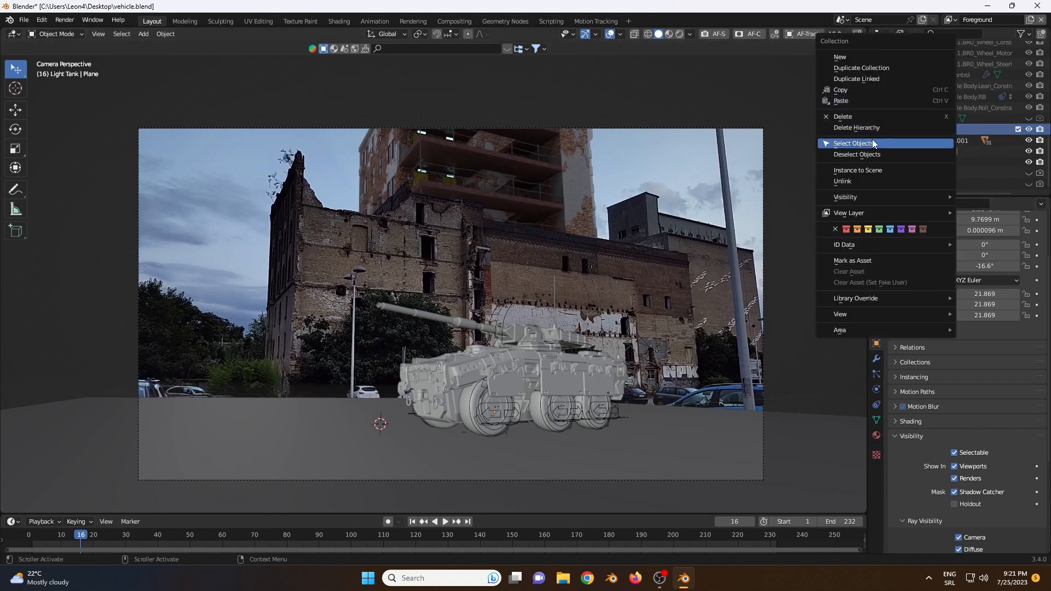
{"action": "left_click", "coordinate": [857, 129]}
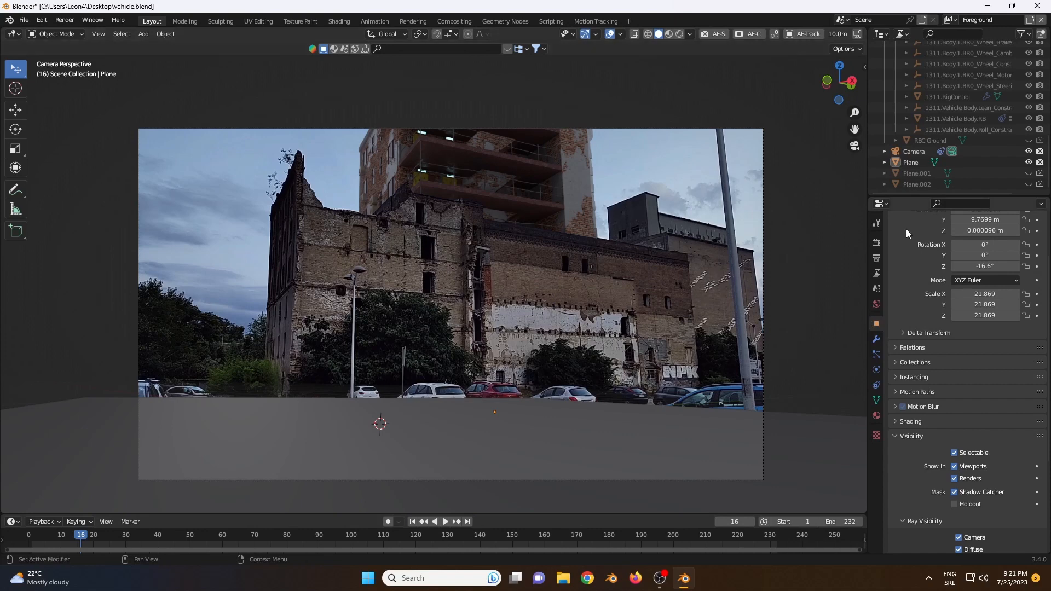
Step: Expand the traffiq collection in the outliner and make its utilityvehicles collection with the Ford Transit visible
{"action": "scroll", "coordinate": [1017, 104], "scroll_direction": "up", "scroll_amount": 13}
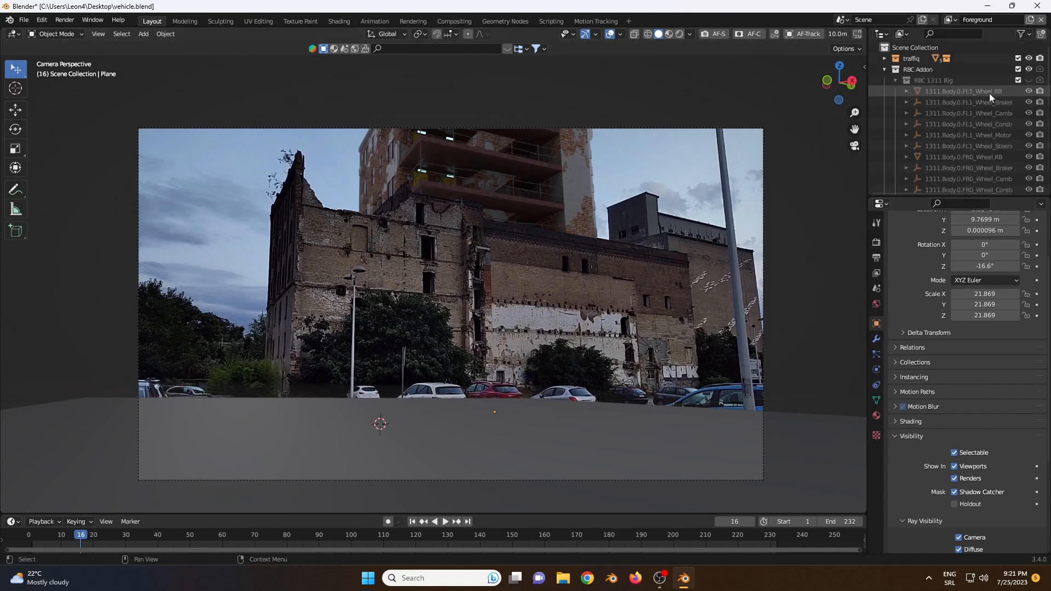
{"action": "left_click", "coordinate": [884, 70]}
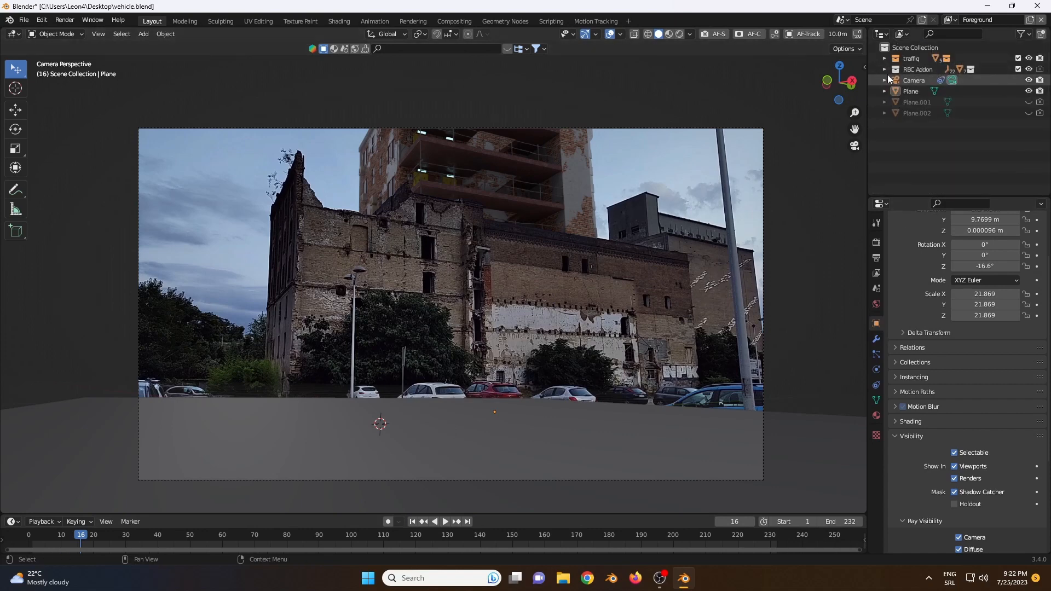
{"action": "left_click", "coordinate": [885, 69]}
{"action": "scroll", "coordinate": [961, 111], "scroll_direction": "down", "scroll_amount": 5}
{"action": "scroll", "coordinate": [962, 110], "scroll_direction": "up", "scroll_amount": 5}
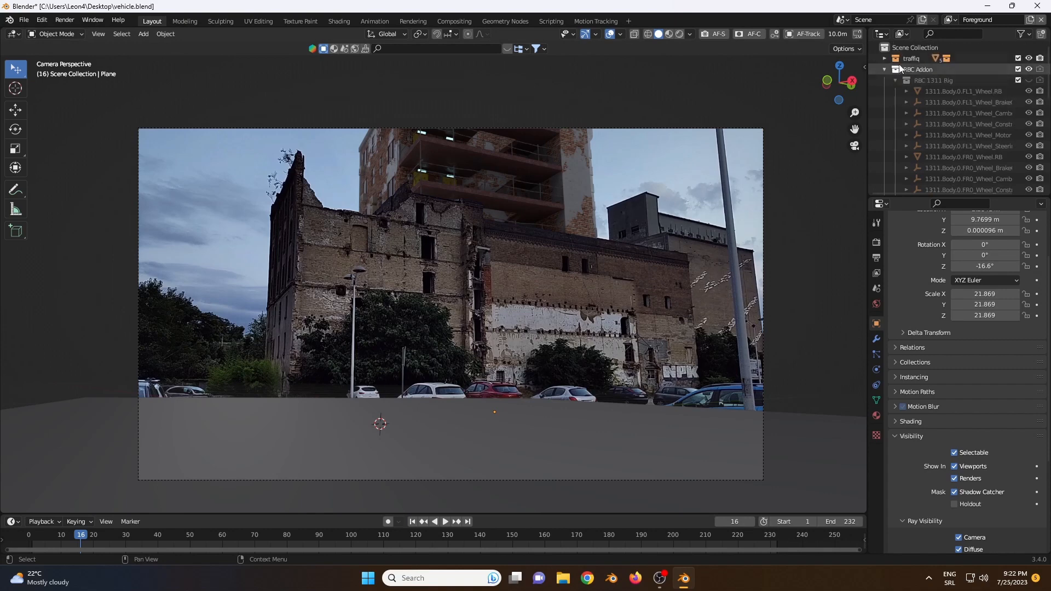
{"action": "left_click", "coordinate": [884, 59]}
{"action": "left_click", "coordinate": [1028, 70]}
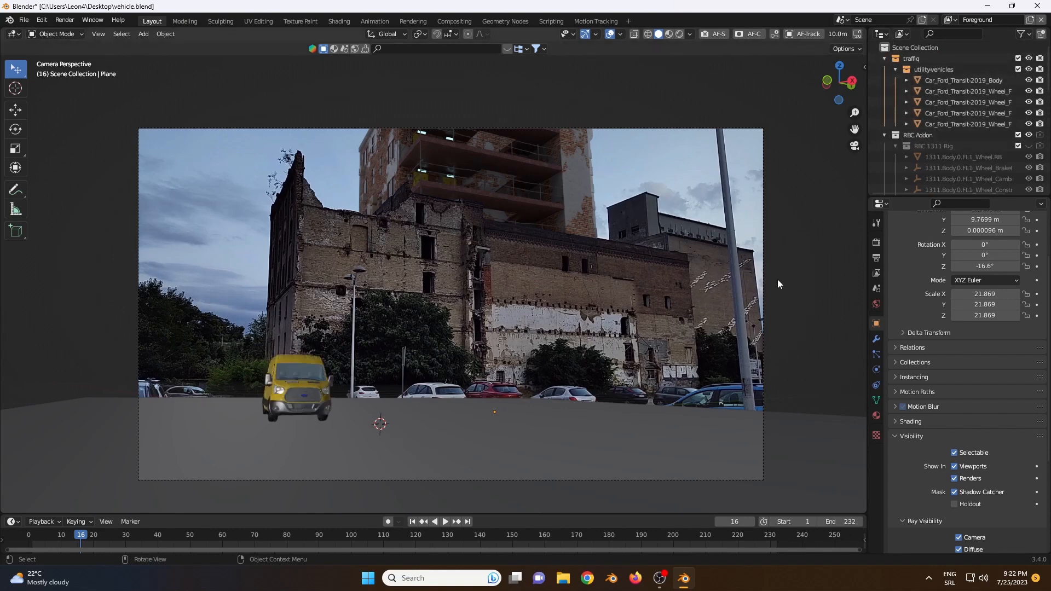
Step: Find the RBC add-on in the sidebar and examine its vehicle assets, rig and driving settings for the 1311 Rig
{"action": "key", "text": "n"}
{"action": "left_click", "coordinate": [861, 185]}
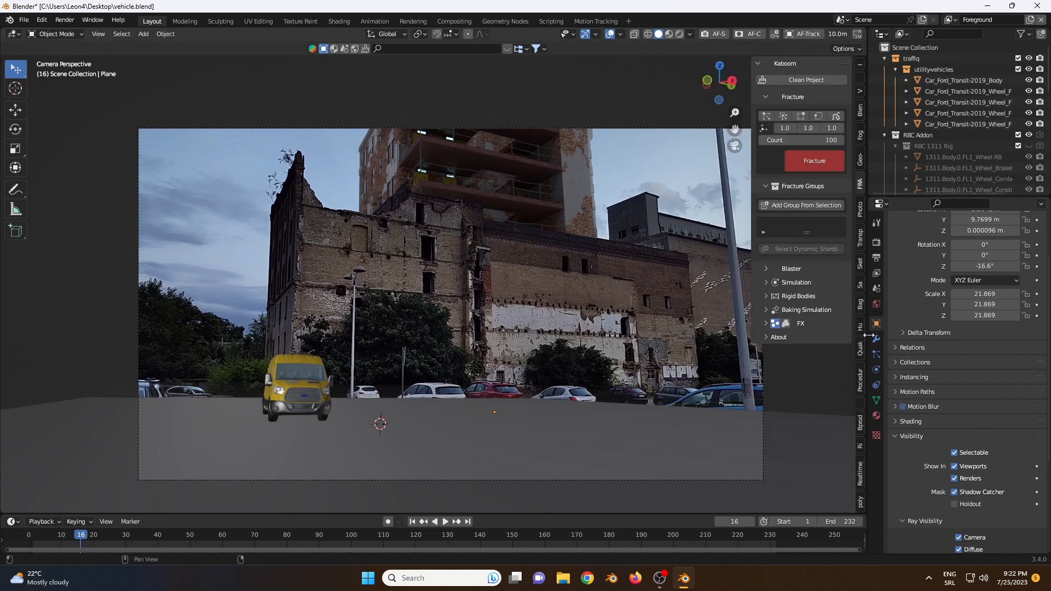
{"action": "left_click", "coordinate": [862, 438]}
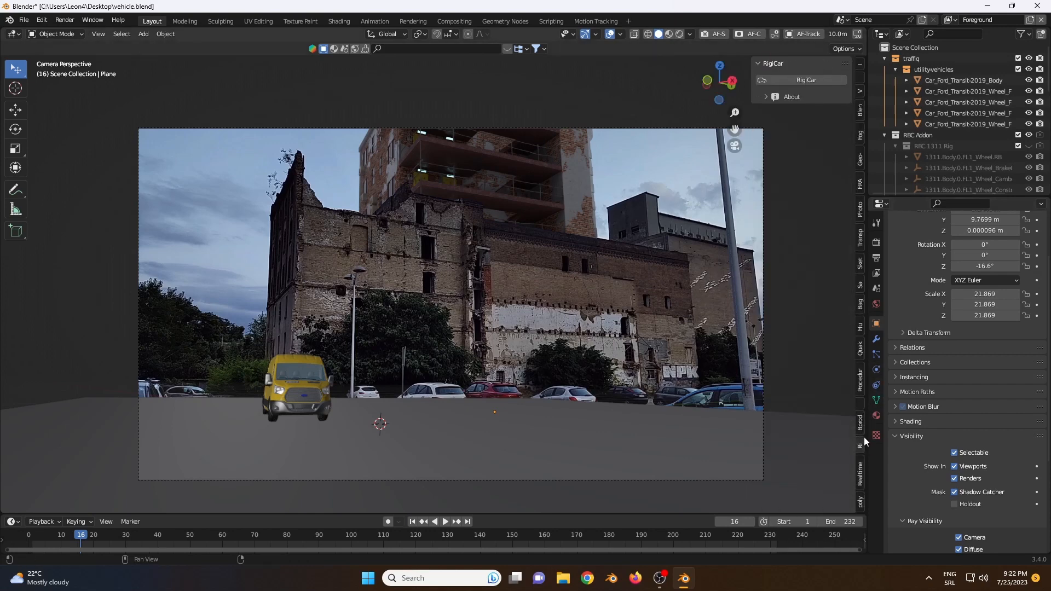
{"action": "left_click", "coordinate": [863, 428]}
{"action": "left_click", "coordinate": [862, 465]}
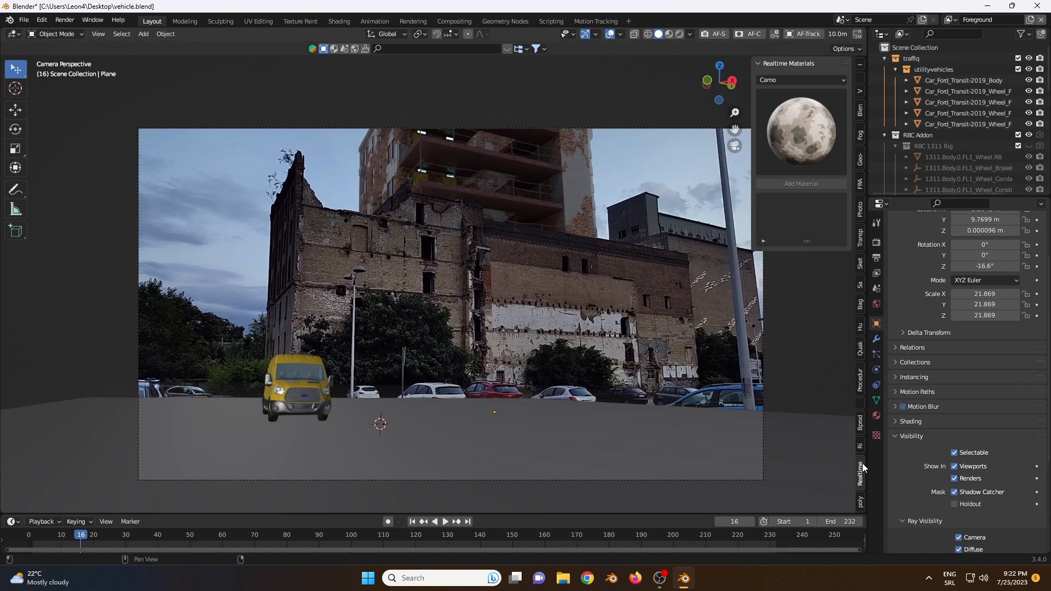
{"action": "left_click", "coordinate": [860, 407]}
{"action": "left_click", "coordinate": [860, 383]}
{"action": "left_click", "coordinate": [862, 400]}
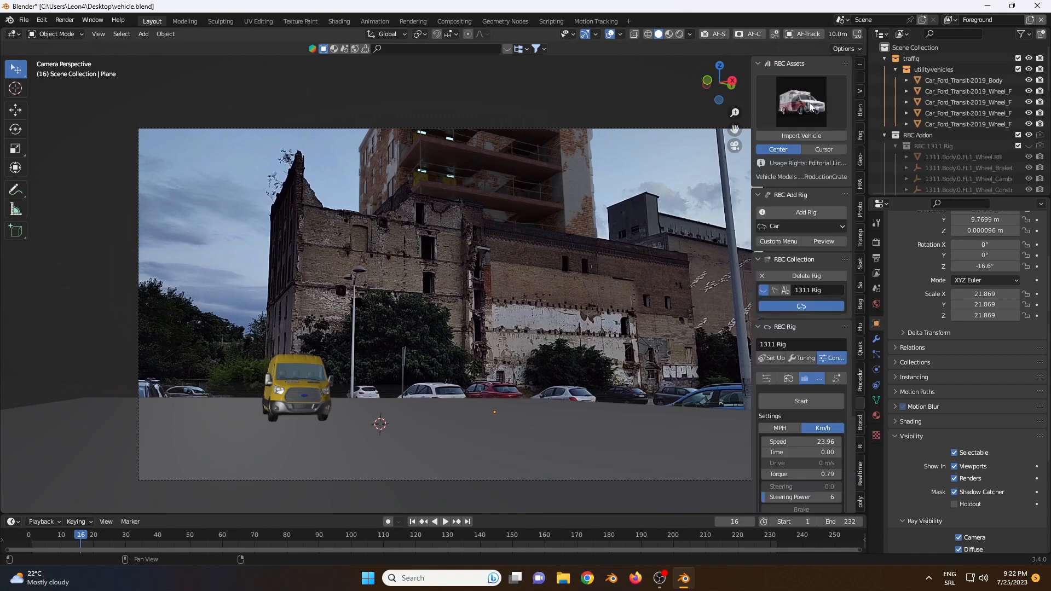
{"action": "scroll", "coordinate": [785, 257], "scroll_direction": "down", "scroll_amount": 7}
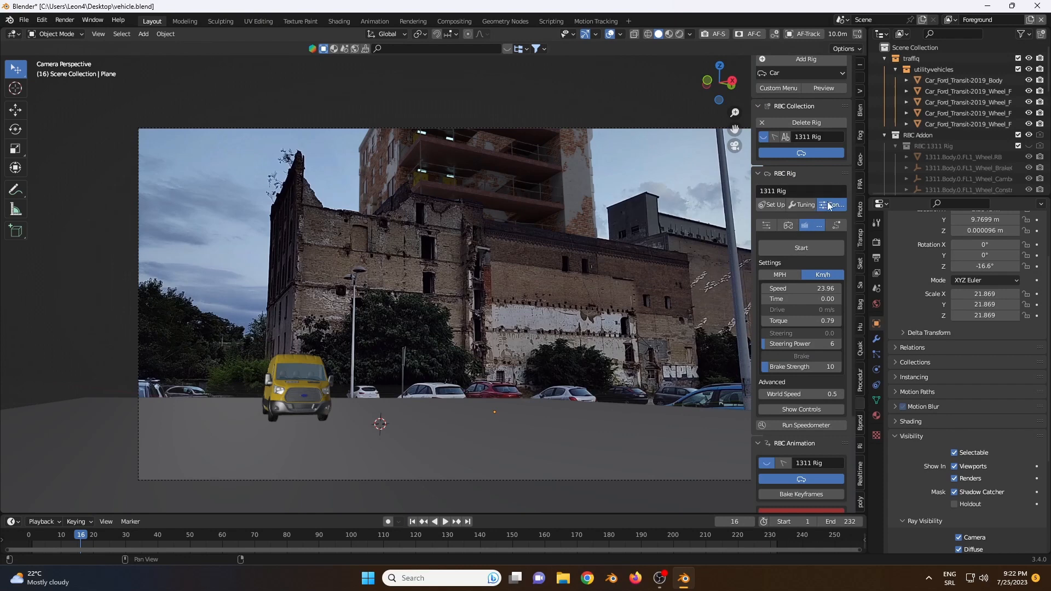
Step: Examine the RBC collection, rig control and animation settings of the 1311 Rig in the sidebar
{"action": "scroll", "coordinate": [826, 214], "scroll_direction": "down", "scroll_amount": 5}
{"action": "scroll", "coordinate": [825, 212], "scroll_direction": "down", "scroll_amount": 1}
{"action": "scroll", "coordinate": [824, 210], "scroll_direction": "up", "scroll_amount": 12}
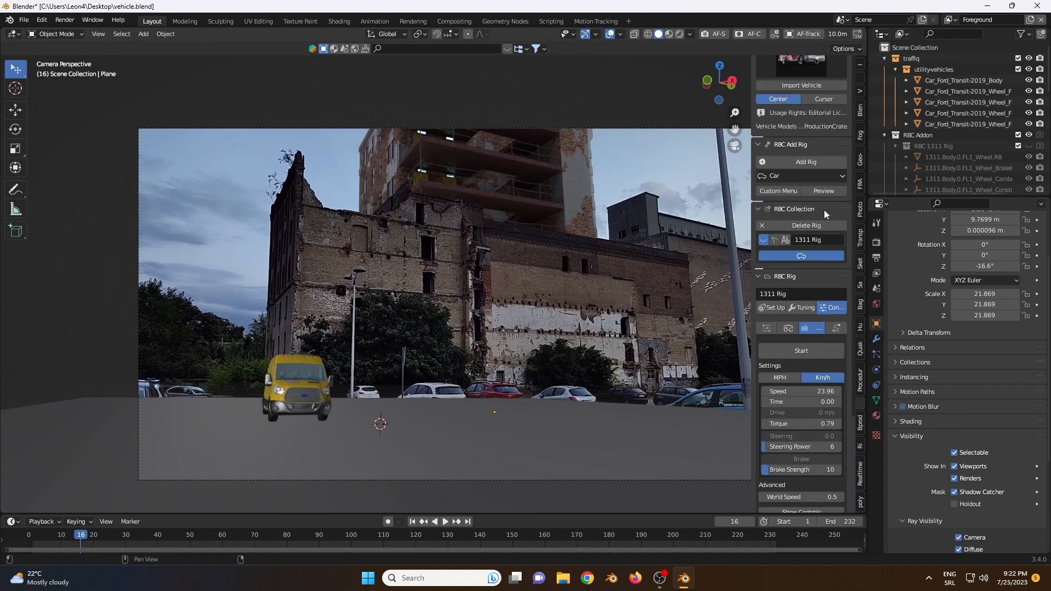
{"action": "scroll", "coordinate": [825, 210], "scroll_direction": "down", "scroll_amount": 9}
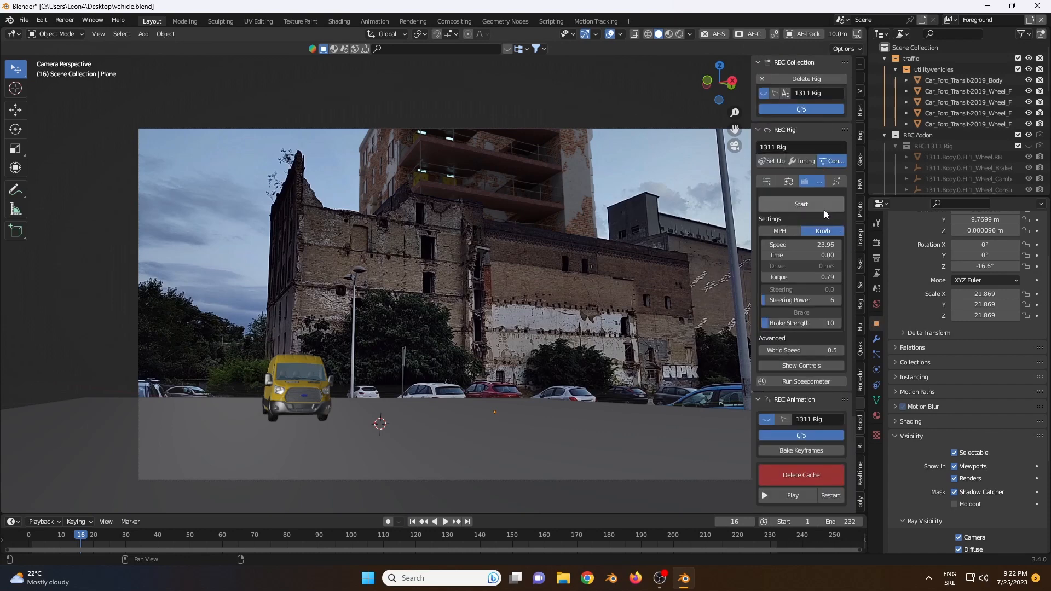
{"action": "scroll", "coordinate": [825, 210], "scroll_direction": "up", "scroll_amount": 6}
{"action": "scroll", "coordinate": [825, 212], "scroll_direction": "down", "scroll_amount": 3}
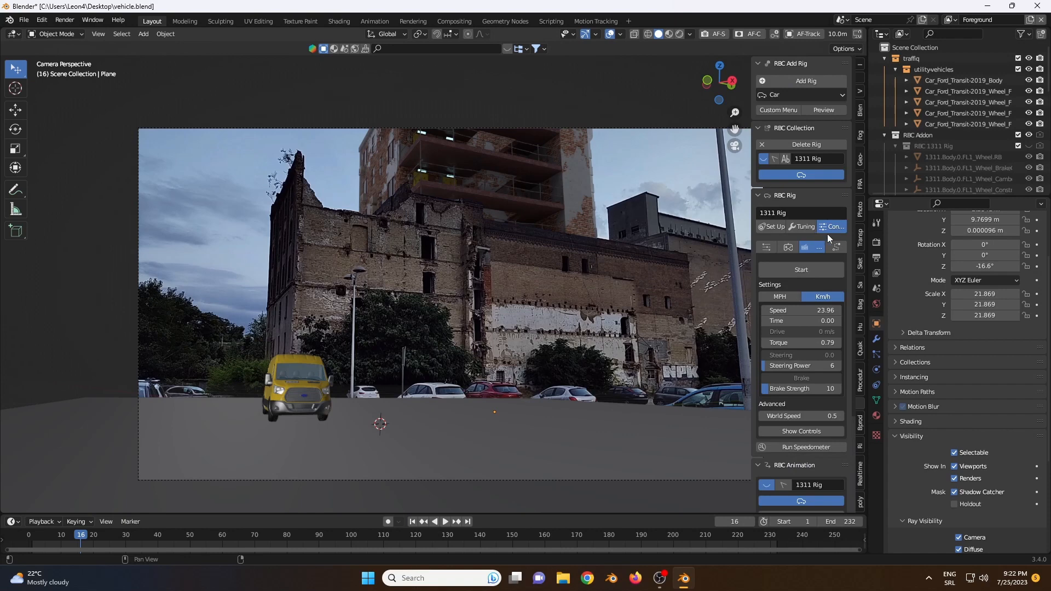
{"action": "scroll", "coordinate": [862, 232], "scroll_direction": "down", "scroll_amount": 4}
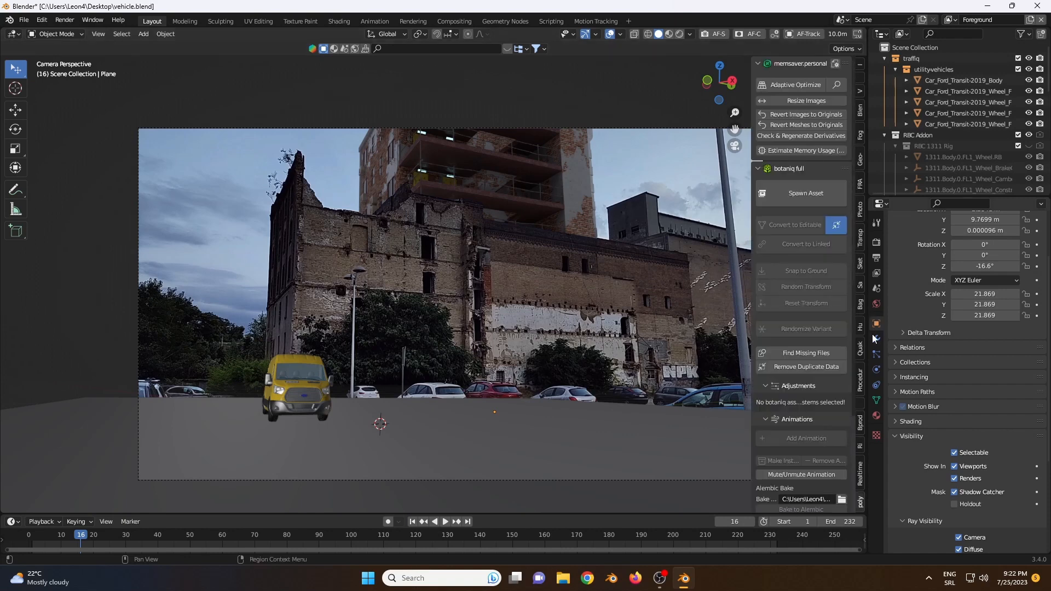
Step: Collapse the botaniq section, open the traffiq asset spawner and view its utility vehicles
{"action": "left_click", "coordinate": [761, 169]}
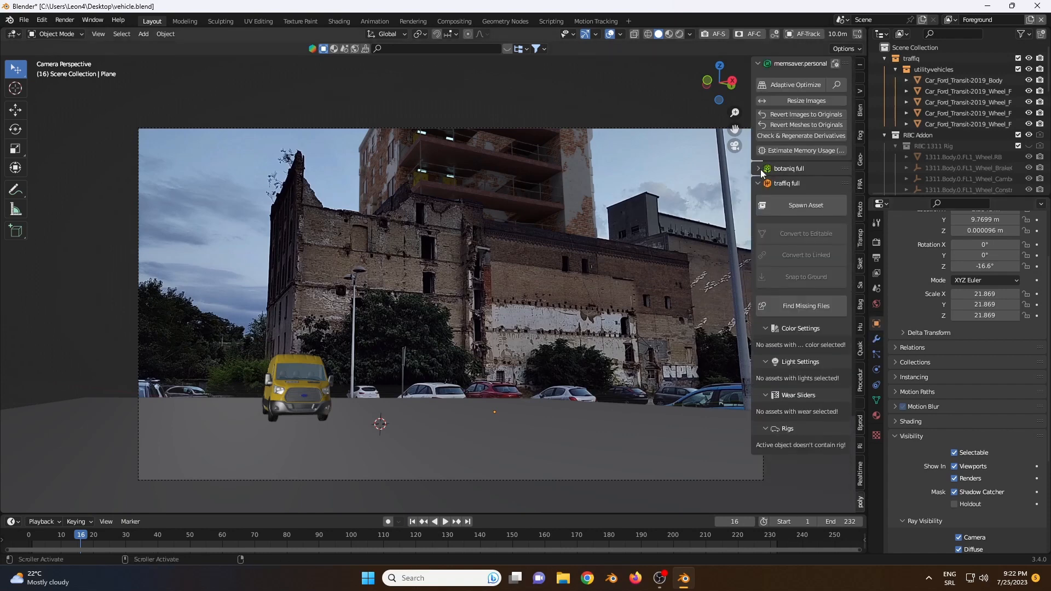
{"action": "left_click", "coordinate": [793, 206]}
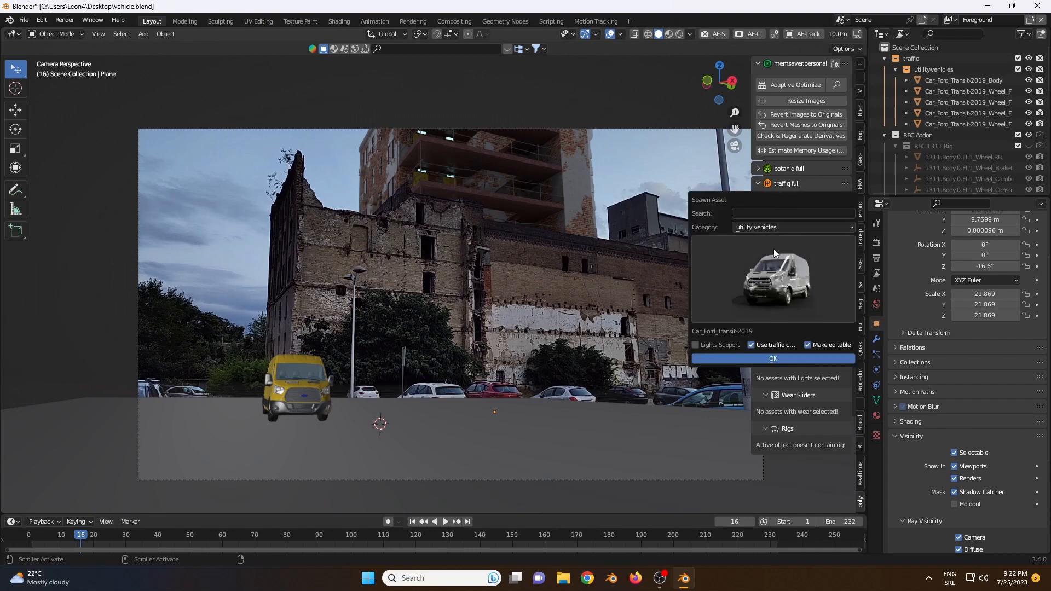
{"action": "left_click", "coordinate": [774, 256]}
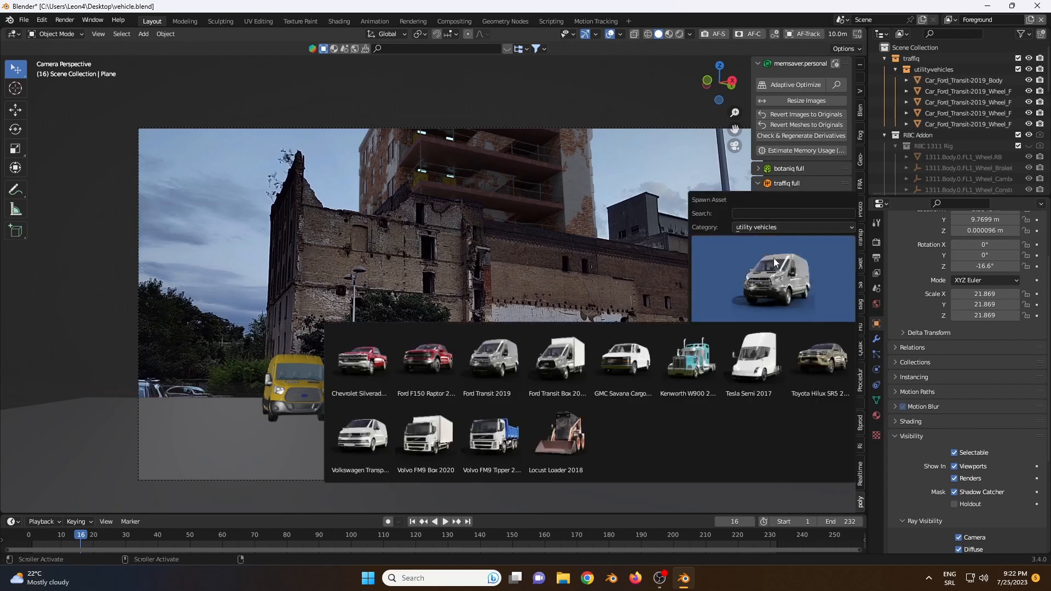
Step: Browse traffiq's street signs and street elements categories, return to utility vehicles, and leave the asset spawner without adding anything
{"action": "left_click", "coordinate": [771, 228]}
{"action": "left_click", "coordinate": [769, 335]}
{"action": "left_click", "coordinate": [767, 304]}
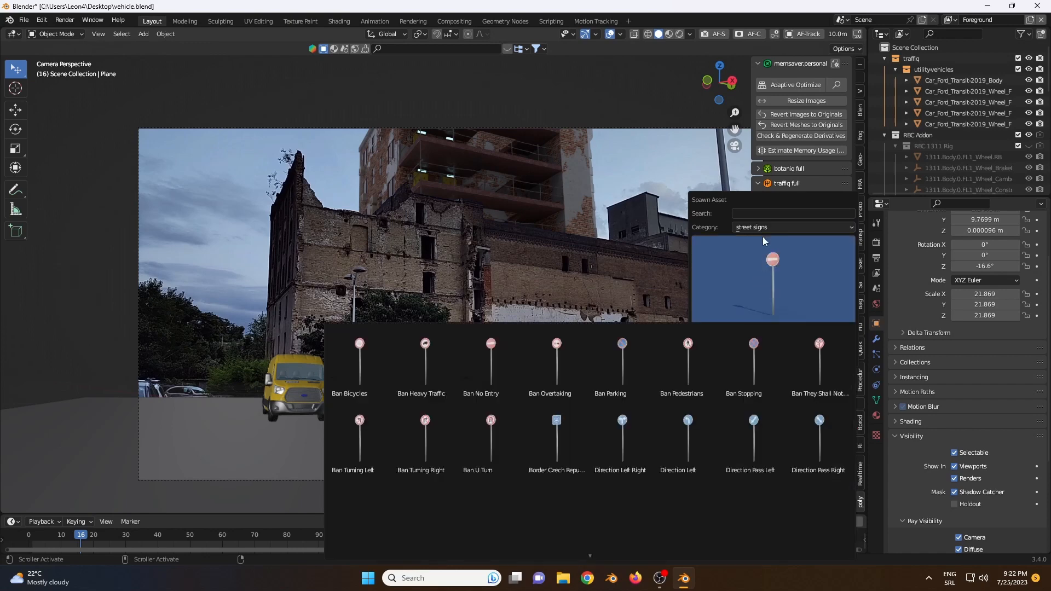
{"action": "left_click", "coordinate": [764, 228]}
{"action": "left_click", "coordinate": [767, 323]}
{"action": "left_click", "coordinate": [777, 263]}
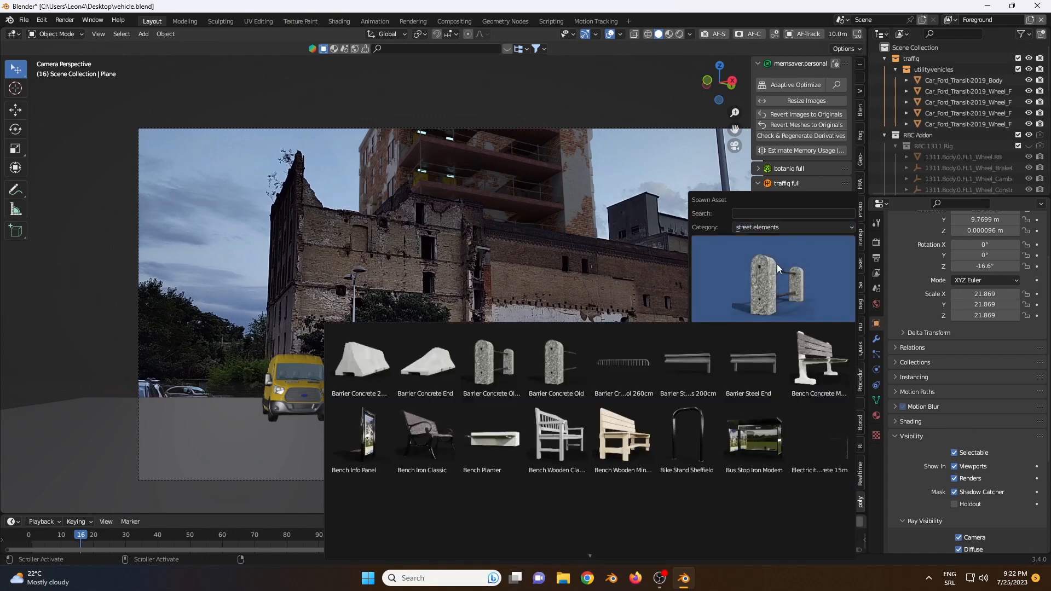
{"action": "left_click", "coordinate": [776, 262]}
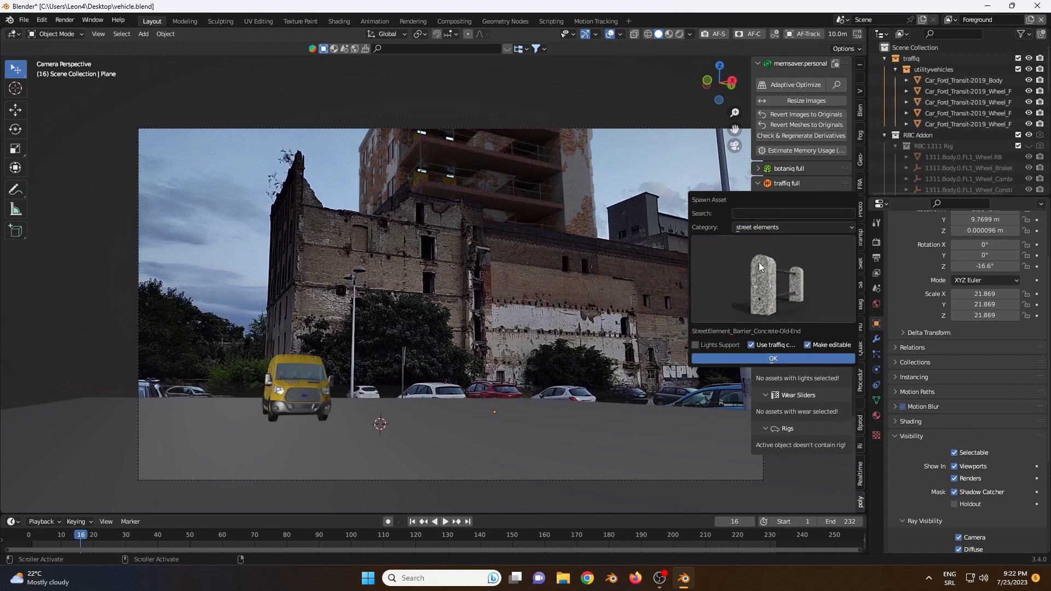
{"action": "left_click", "coordinate": [776, 228]}
{"action": "left_click", "coordinate": [763, 360]}
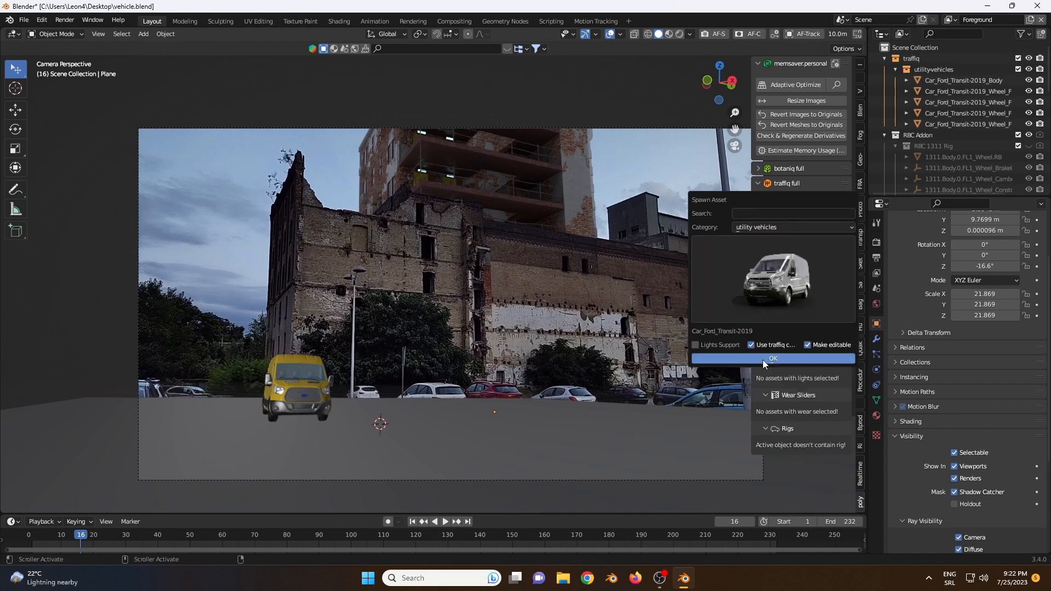
{"action": "left_click", "coordinate": [751, 290]}
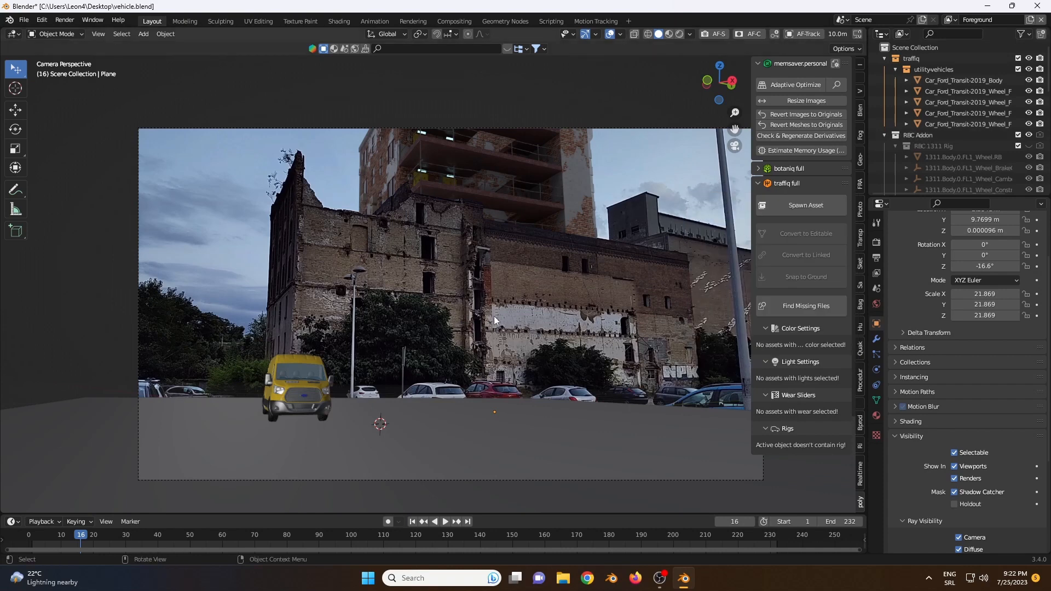
Step: Play back the van's drive through the camera view, stop it, and scrub to frame 67
{"action": "left_click", "coordinate": [445, 522]}
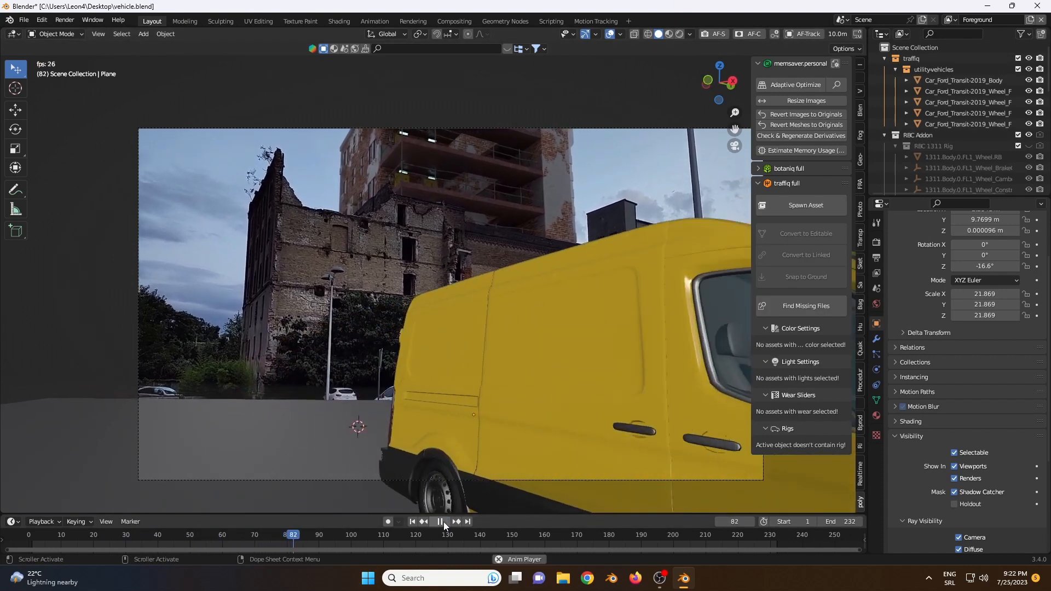
{"action": "left_click", "coordinate": [443, 522]}
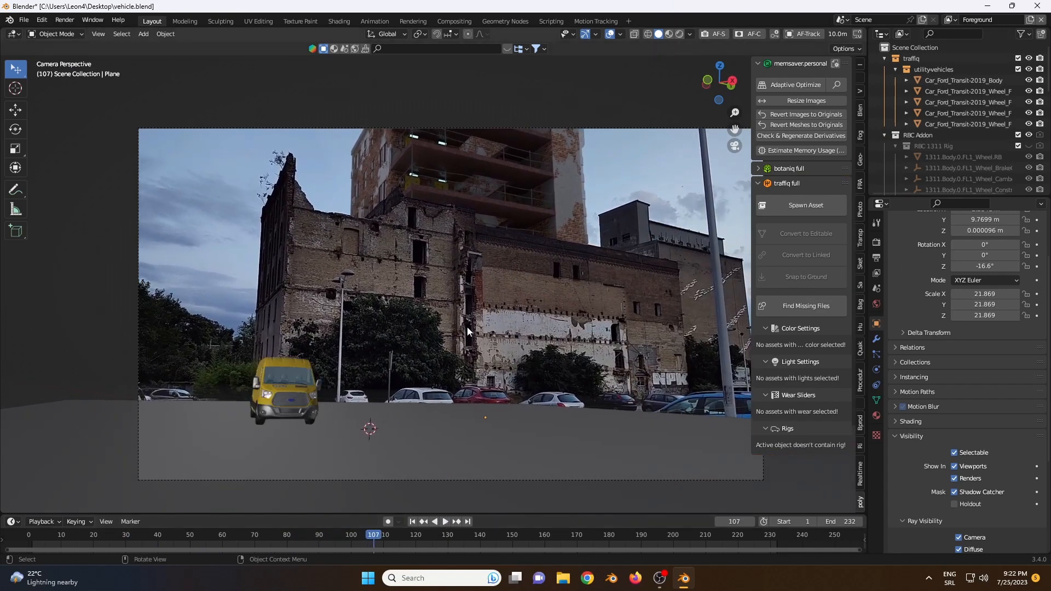
{"action": "left_click_drag", "start_coordinate": [394, 534], "coordinate": [245, 535]}
Step: Switch to After Effects and open the recent project WarSceneFinal
{"action": "left_click", "coordinate": [987, 6]}
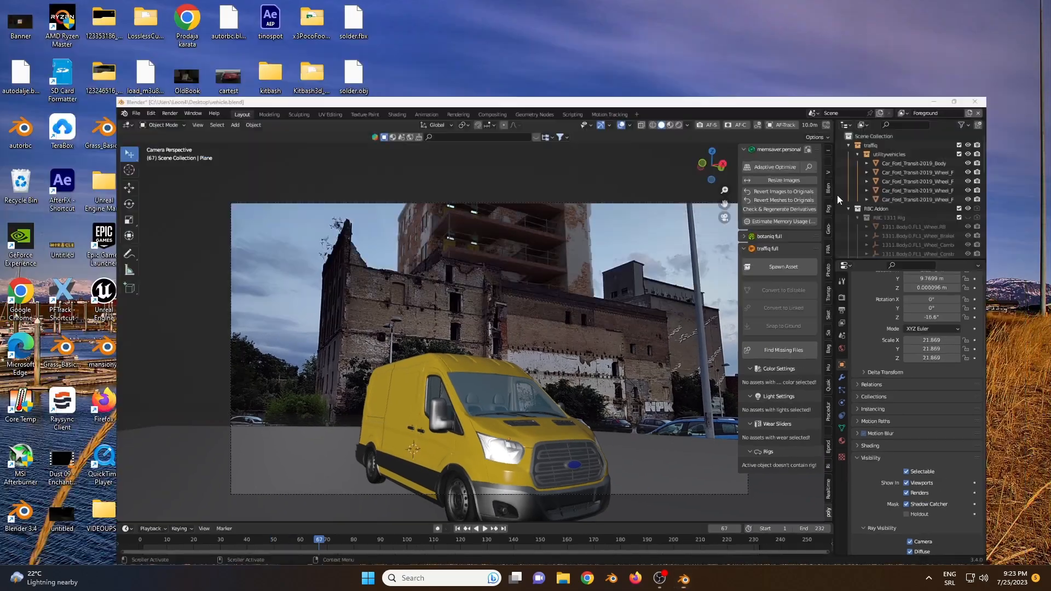
{"action": "double_click", "coordinate": [61, 183]}
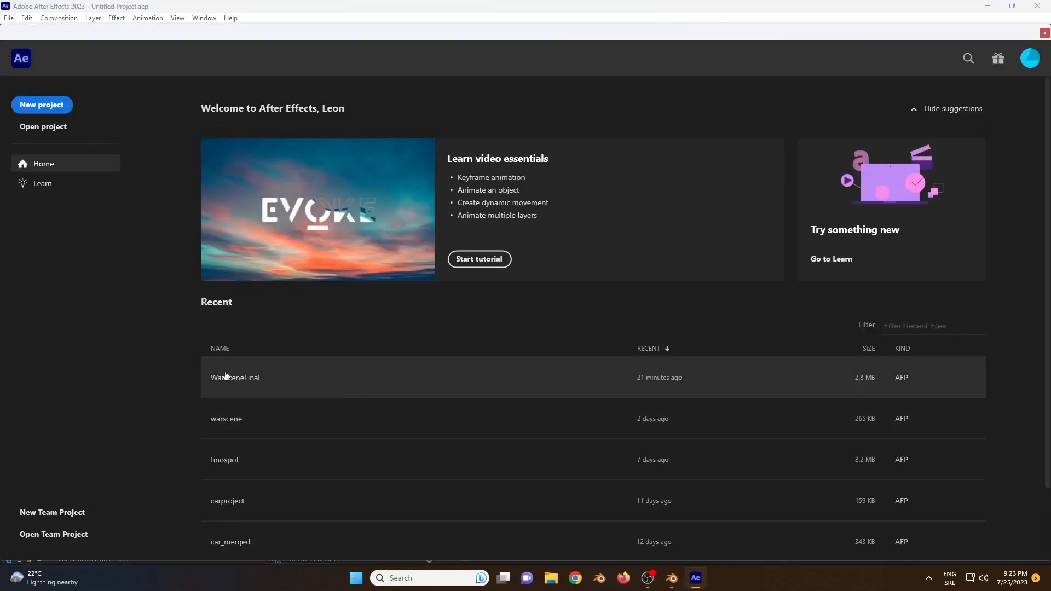
{"action": "left_click", "coordinate": [241, 381]}
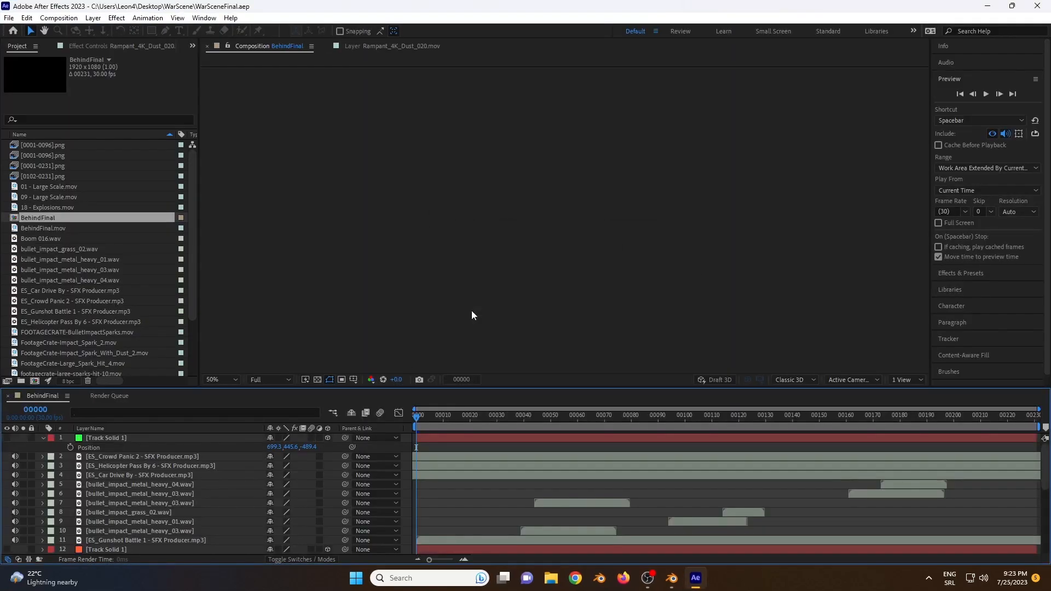
Step: Look through the layer stack of the BehindFinal composition and preview it at frame 41
{"action": "scroll", "coordinate": [123, 475], "scroll_direction": "down", "scroll_amount": 6}
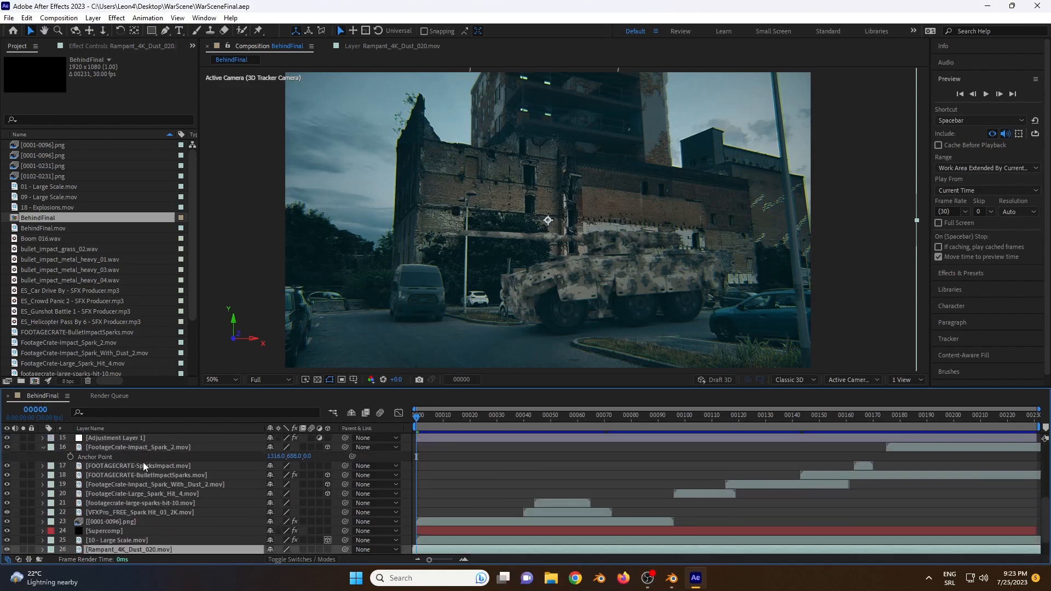
{"action": "scroll", "coordinate": [123, 479], "scroll_direction": "up", "scroll_amount": 3}
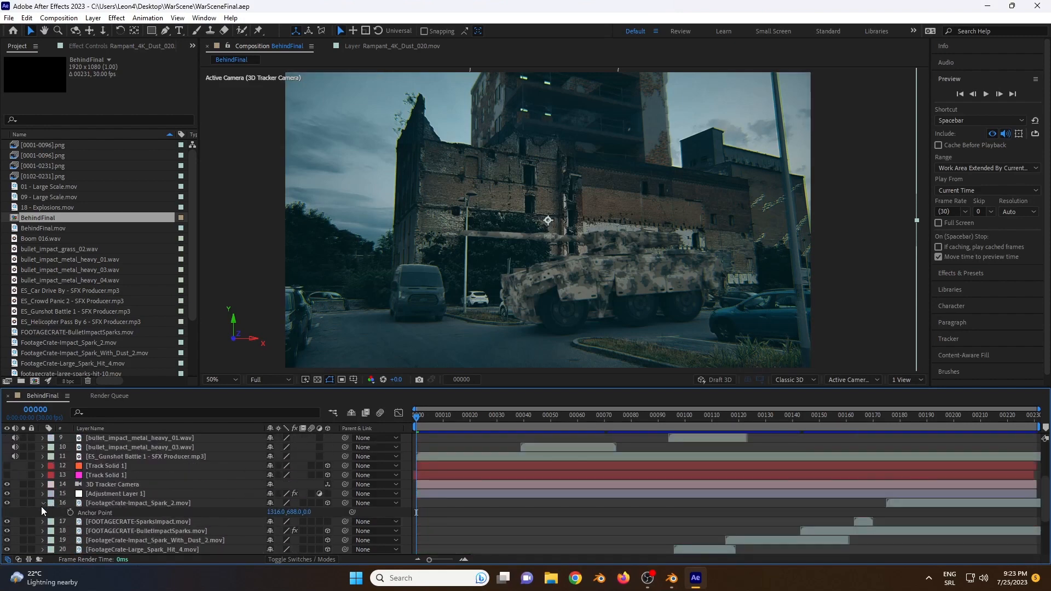
{"action": "left_click_drag", "start_coordinate": [440, 414], "coordinate": [526, 418]}
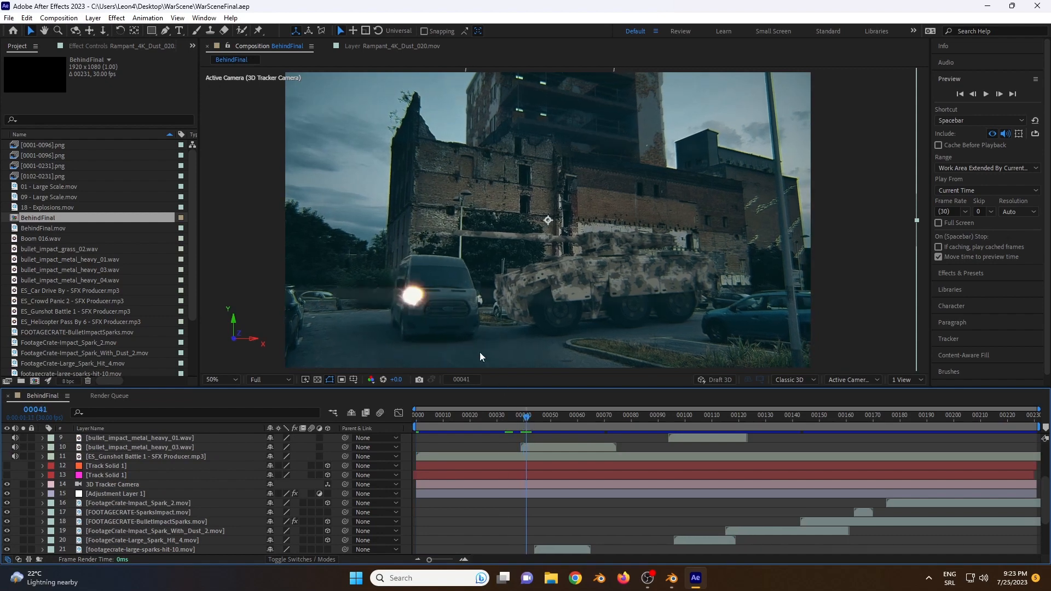
{"action": "left_click", "coordinate": [416, 304]}
{"action": "key", "text": "p"}
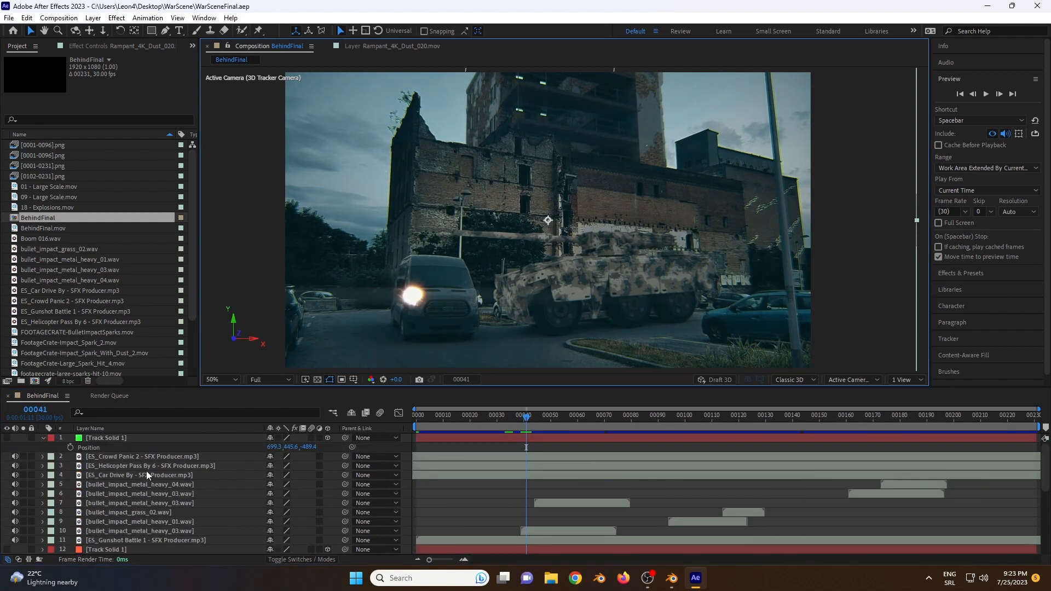
Step: Select Adjustment Layer 1 and switch its visibility off and on to compare the color grade
{"action": "scroll", "coordinate": [114, 455], "scroll_direction": "down", "scroll_amount": 3}
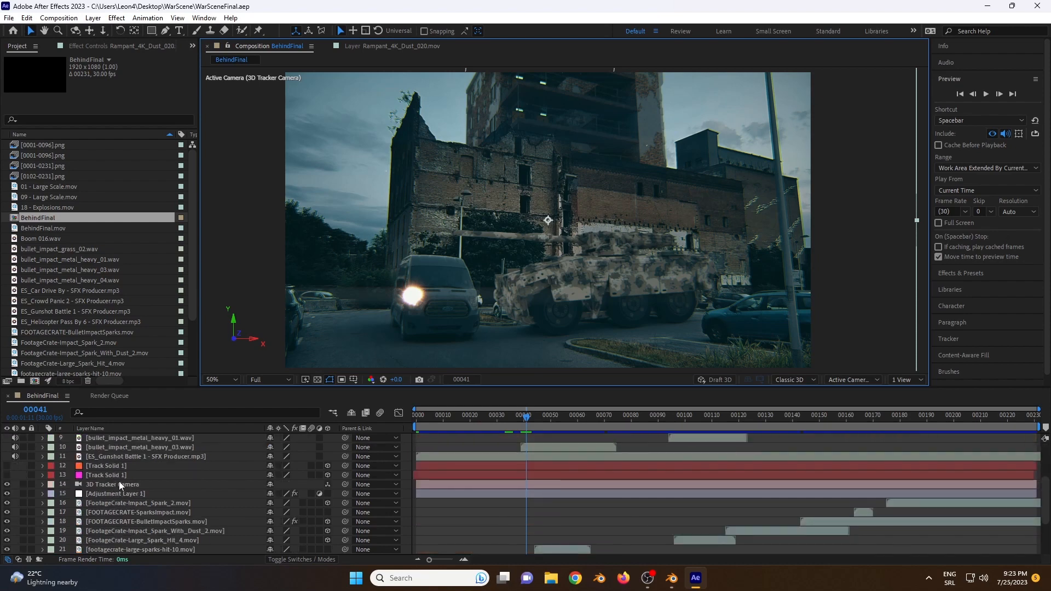
{"action": "left_click", "coordinate": [120, 493]}
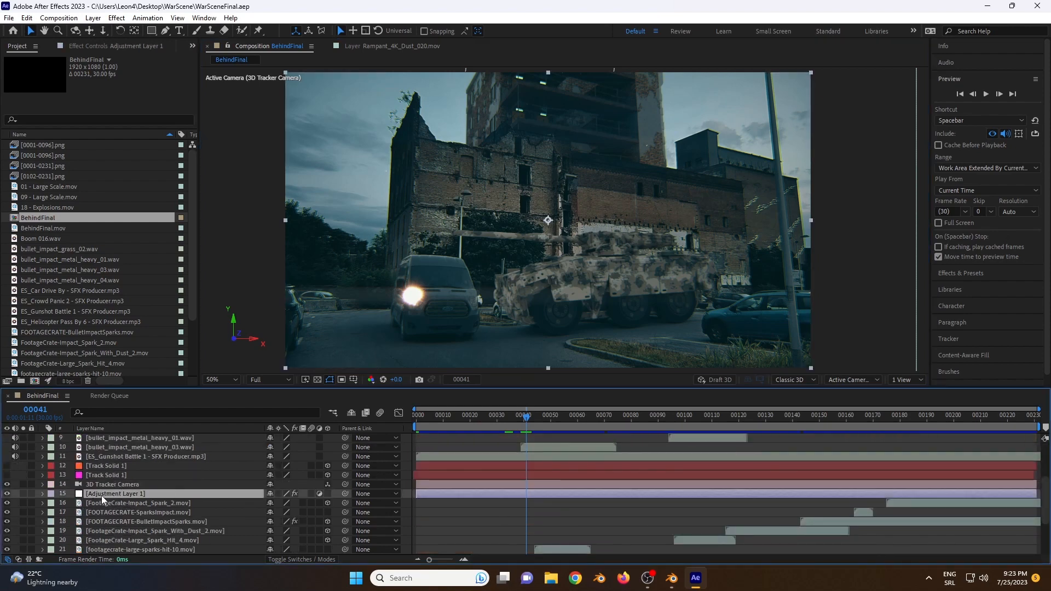
{"action": "left_click", "coordinate": [7, 494]}
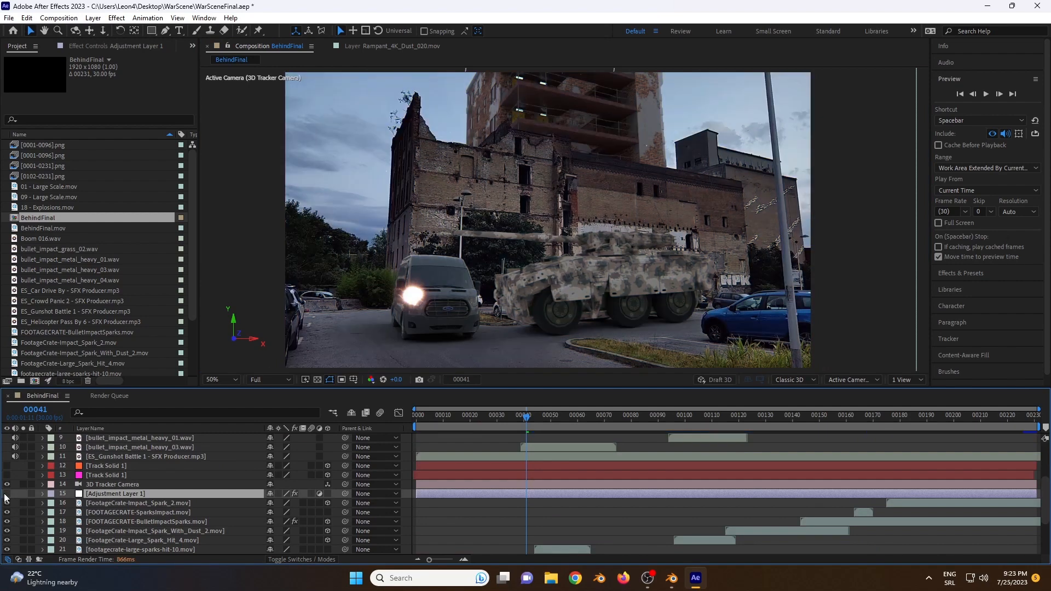
{"action": "left_click", "coordinate": [7, 494]}
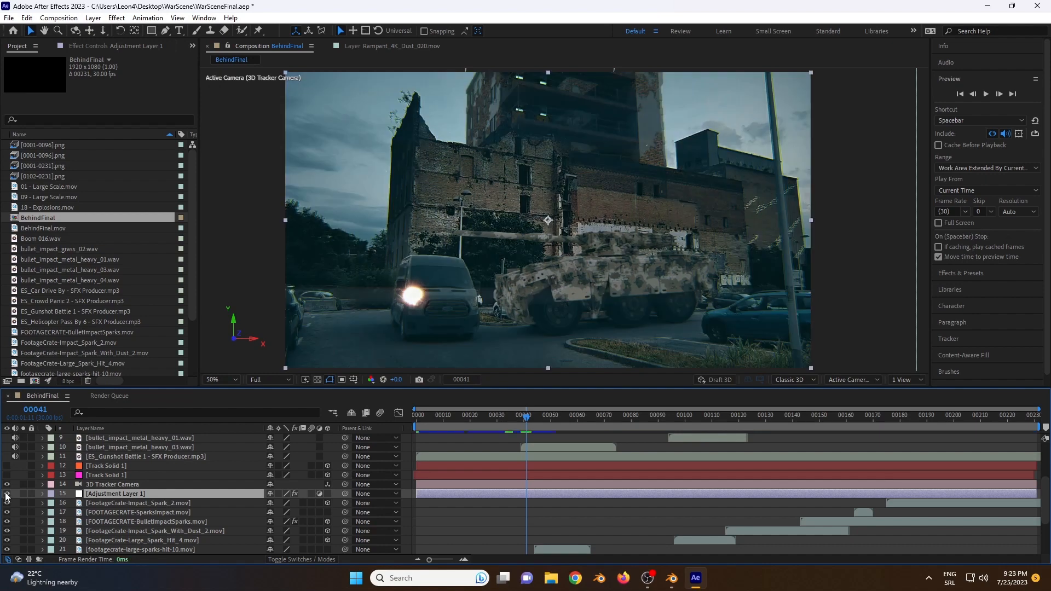
Step: View the available RG Magic Bullet and RG VFX effects without applying any
{"action": "left_click", "coordinate": [117, 18]}
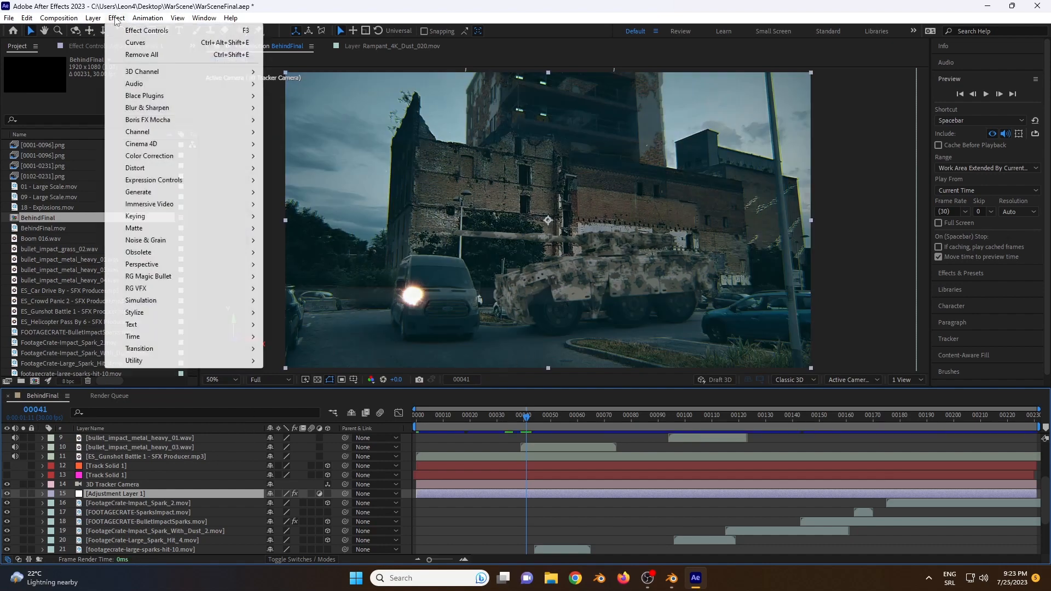
{"action": "mouse_move", "coordinate": [169, 280]}
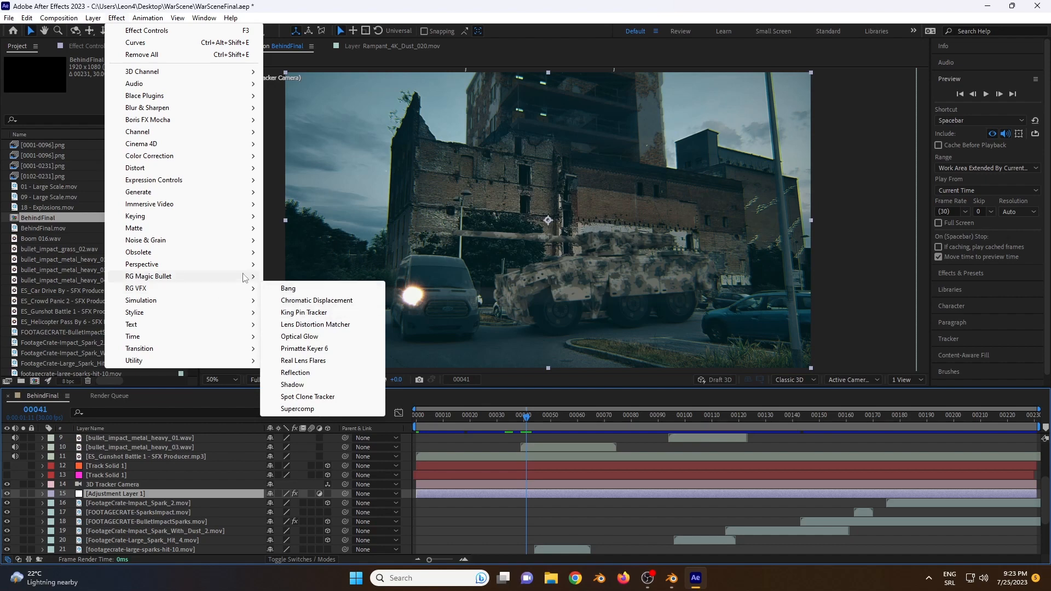
{"action": "left_click", "coordinate": [245, 10]}
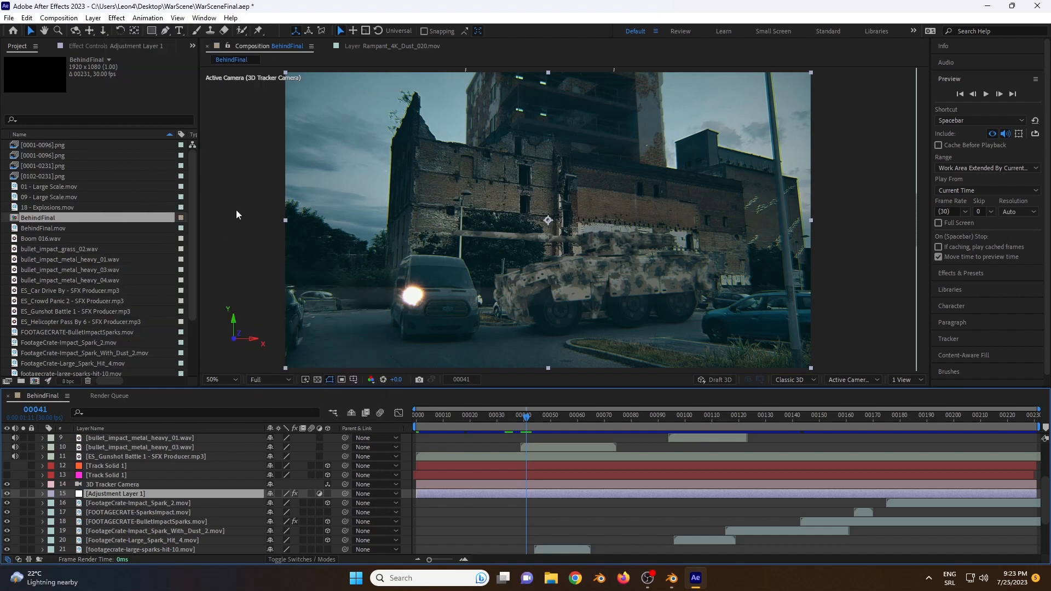
Step: Scrub to frame 76, select the Supercomp layer and show its effect settings
{"action": "left_click_drag", "start_coordinate": [527, 420], "coordinate": [620, 432]}
{"action": "scroll", "coordinate": [124, 517], "scroll_direction": "down", "scroll_amount": 3}
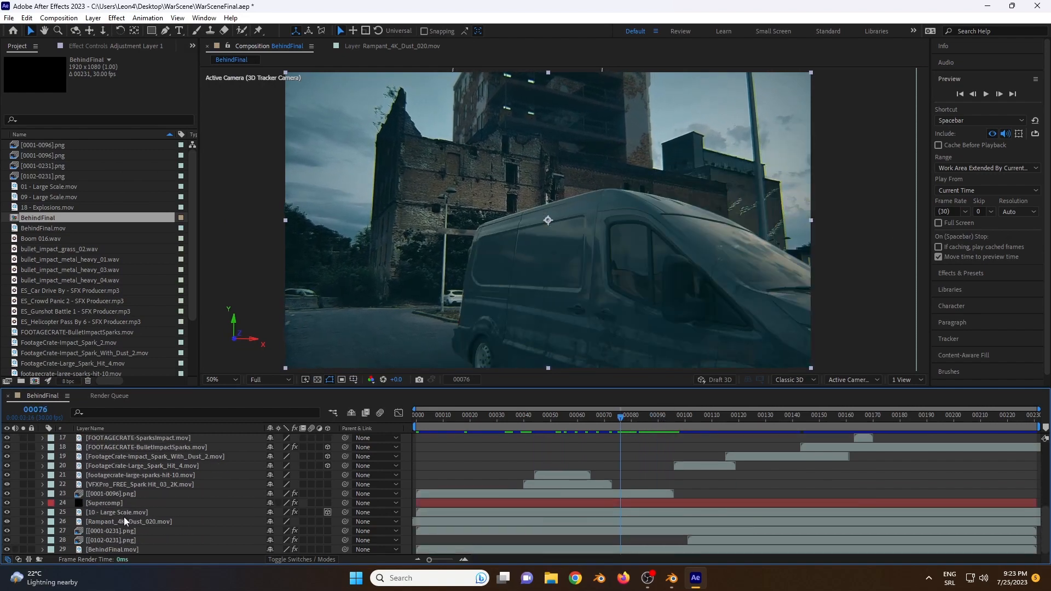
{"action": "left_click", "coordinate": [93, 506]}
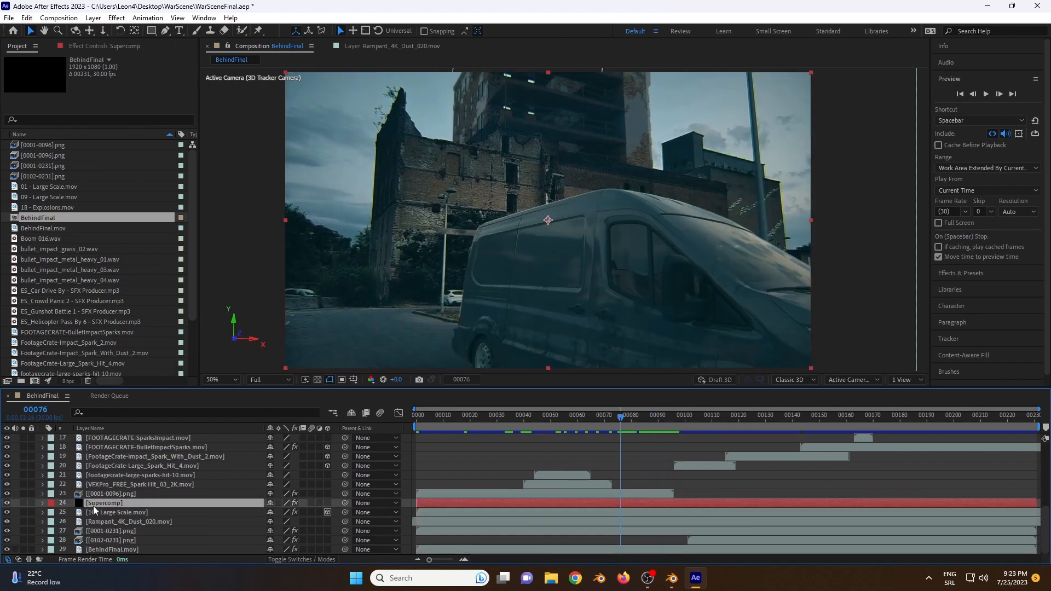
{"action": "left_click", "coordinate": [104, 46]}
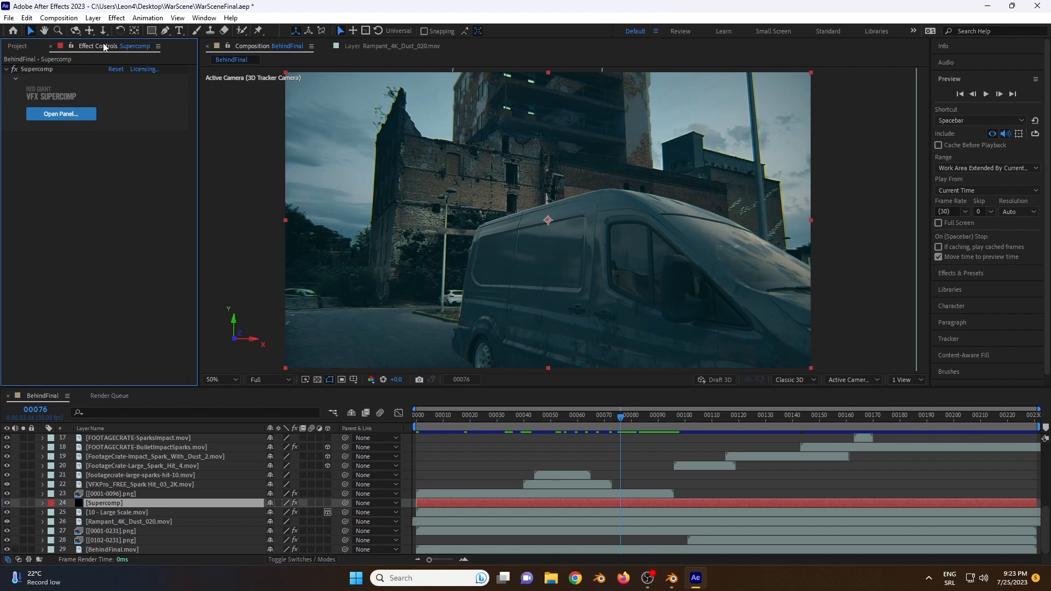
{"action": "left_click", "coordinate": [56, 69]}
Step: Locate Supercomp among the RG VFX effects and leave the list without applying it
{"action": "left_click", "coordinate": [117, 17]}
{"action": "mouse_move", "coordinate": [174, 290]}
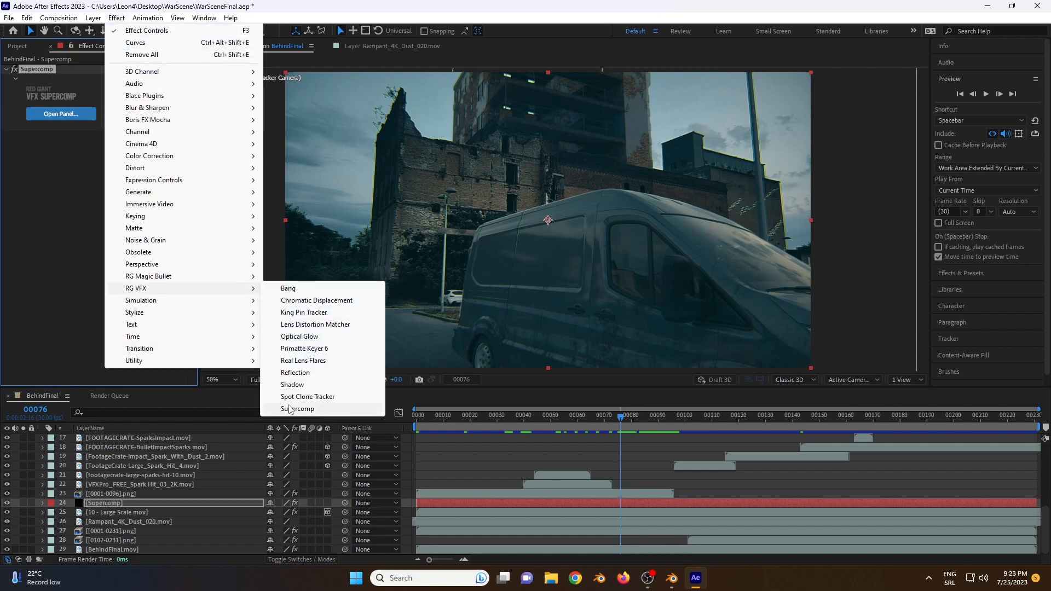
{"action": "left_click", "coordinate": [66, 133]}
Step: Open the VFX Supercomp window, reposition it, and examine its source layers and composited layer stack
{"action": "left_click", "coordinate": [61, 114]}
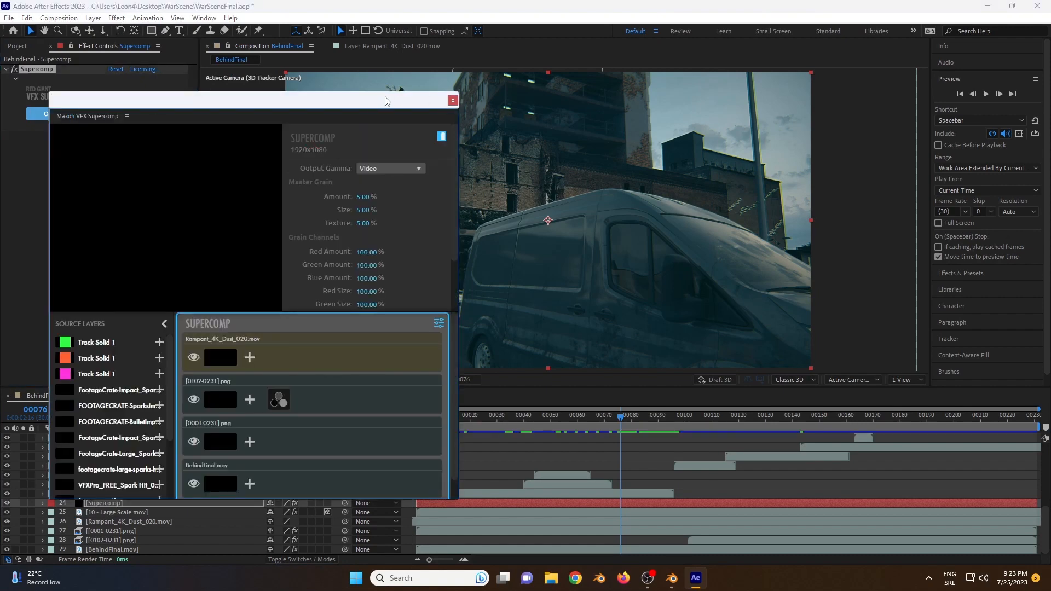
{"action": "left_click_drag", "start_coordinate": [387, 99], "coordinate": [472, 98]}
{"action": "scroll", "coordinate": [334, 349], "scroll_direction": "down", "scroll_amount": 2}
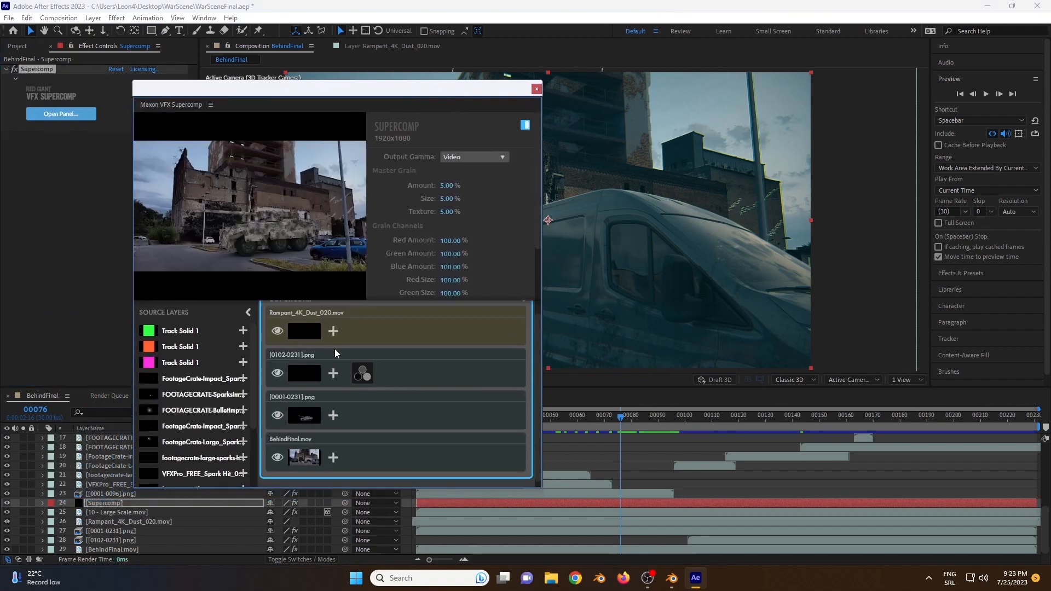
{"action": "scroll", "coordinate": [333, 357], "scroll_direction": "up", "scroll_amount": 2}
{"action": "scroll", "coordinate": [219, 381], "scroll_direction": "down", "scroll_amount": 1}
{"action": "scroll", "coordinate": [219, 380], "scroll_direction": "down", "scroll_amount": 2}
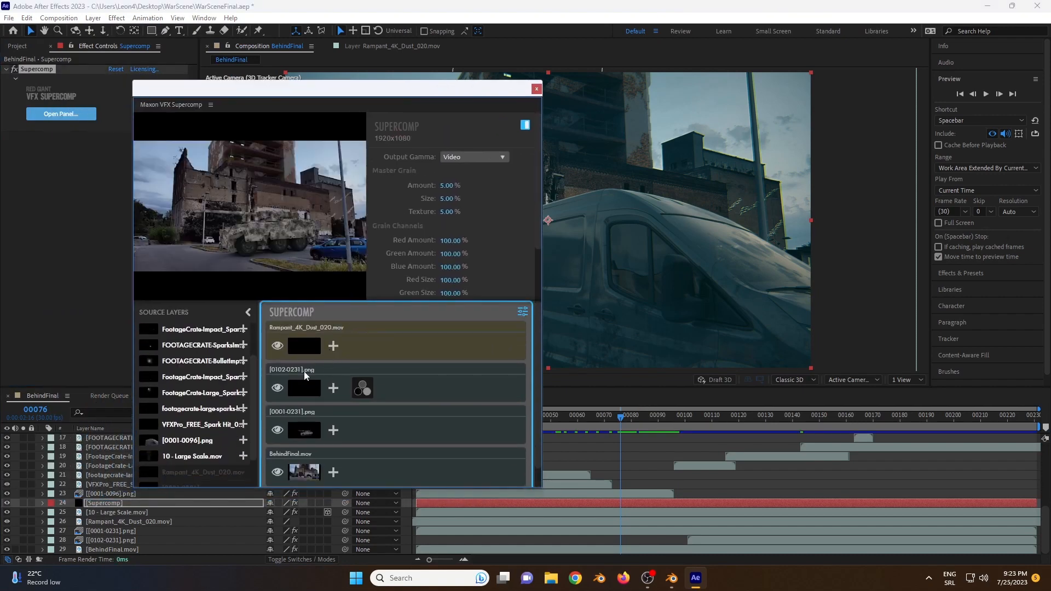
Step: Examine the Color Correction settings on the [0102-0231].png layer in Supercomp and move the window clear of the composition view
{"action": "left_click", "coordinate": [285, 391]}
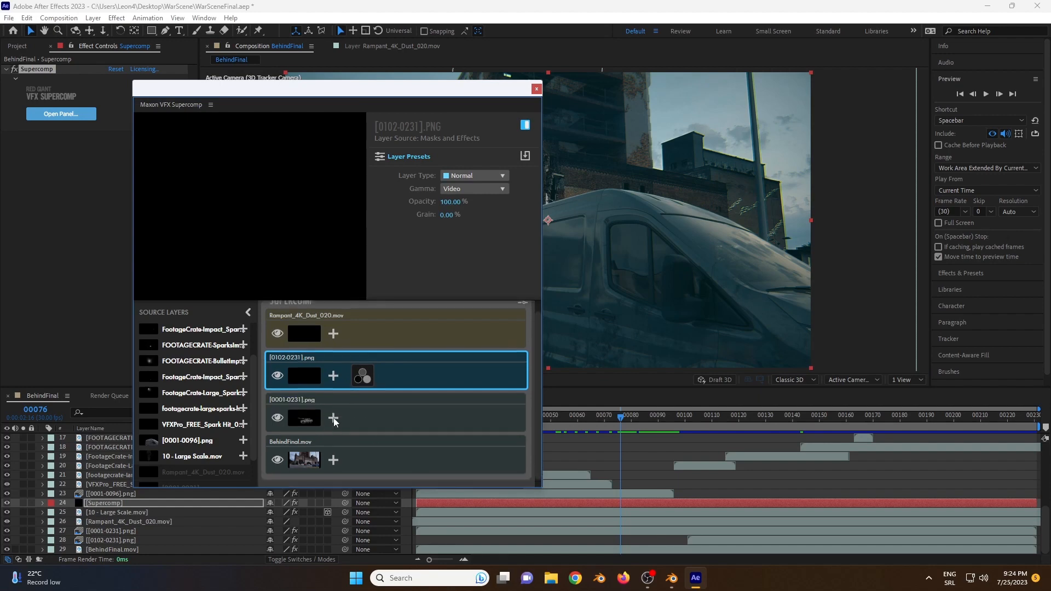
{"action": "left_click", "coordinate": [366, 392]}
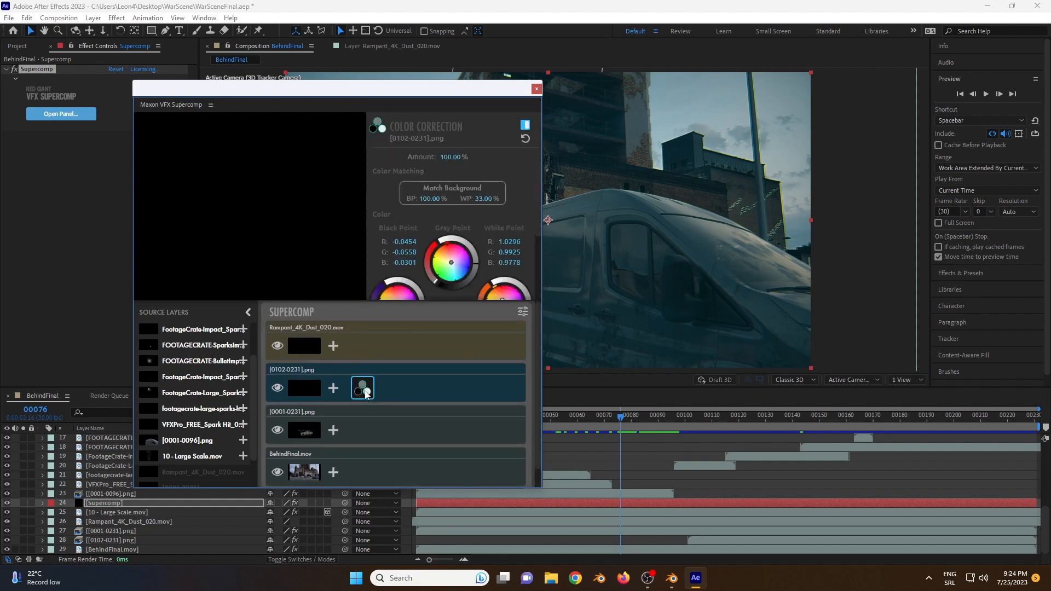
{"action": "left_click_drag", "start_coordinate": [428, 97], "coordinate": [206, 142]}
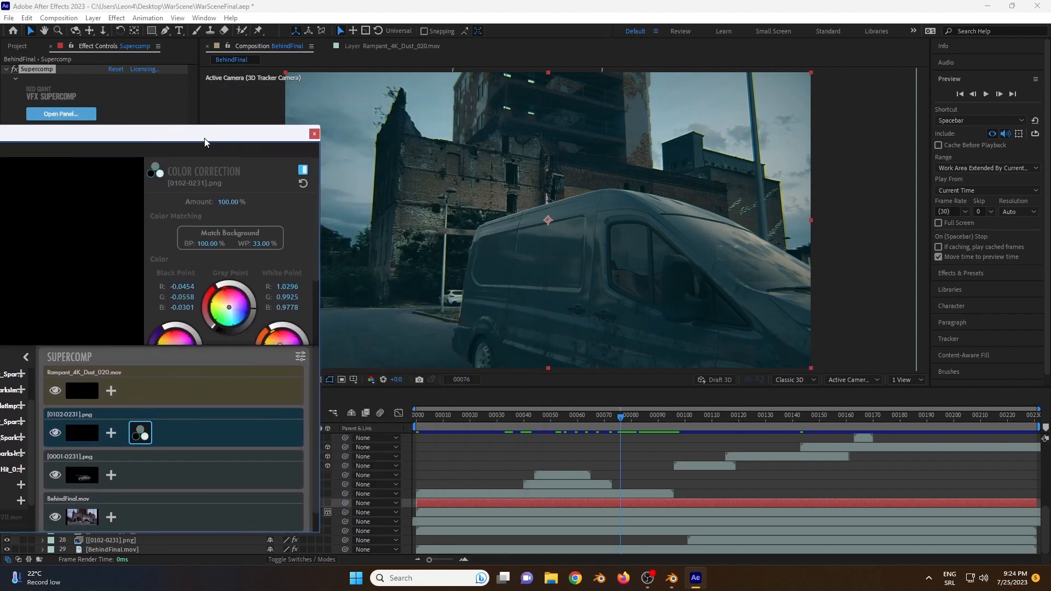
{"action": "left_click", "coordinate": [83, 403]}
{"action": "left_click", "coordinate": [93, 427]}
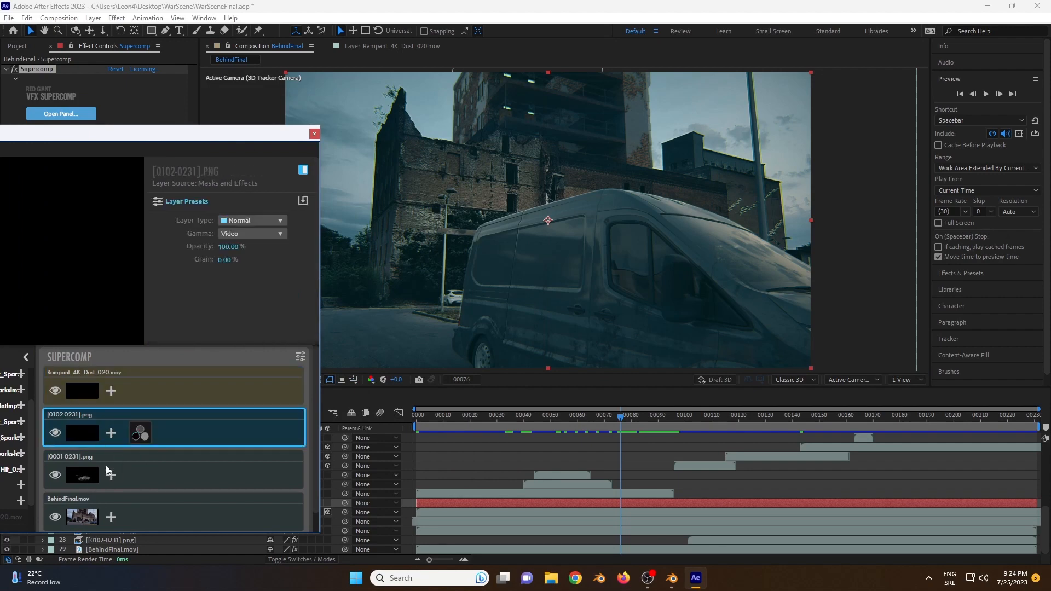
Step: Try Color Correction with Match Background on the [0001-0231].png tank layer at frame 25, and remove the effect again
{"action": "left_click", "coordinate": [87, 465]}
{"action": "left_click", "coordinate": [484, 425]}
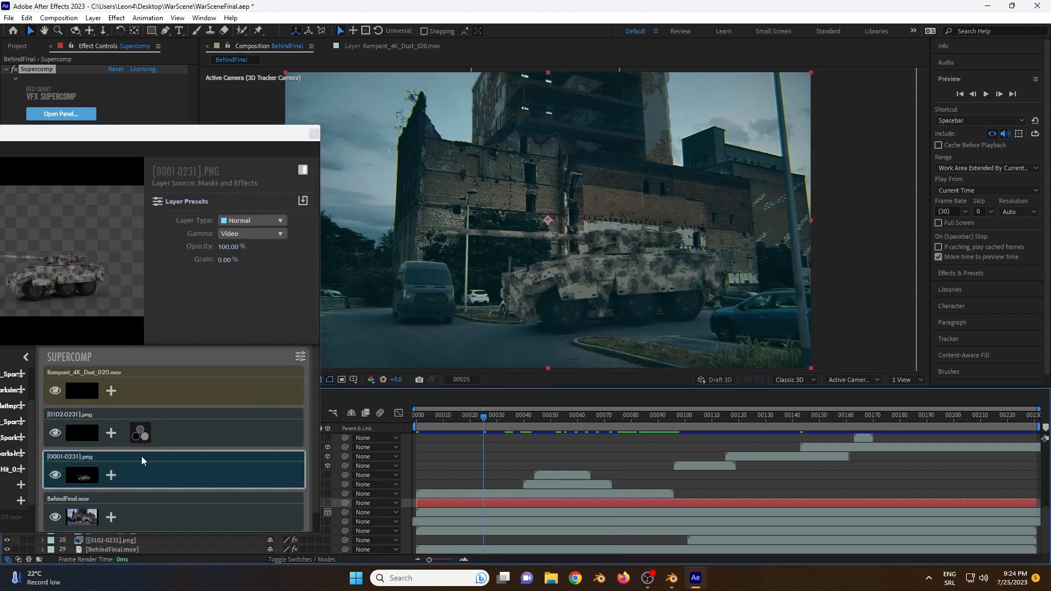
{"action": "left_click", "coordinate": [111, 475]}
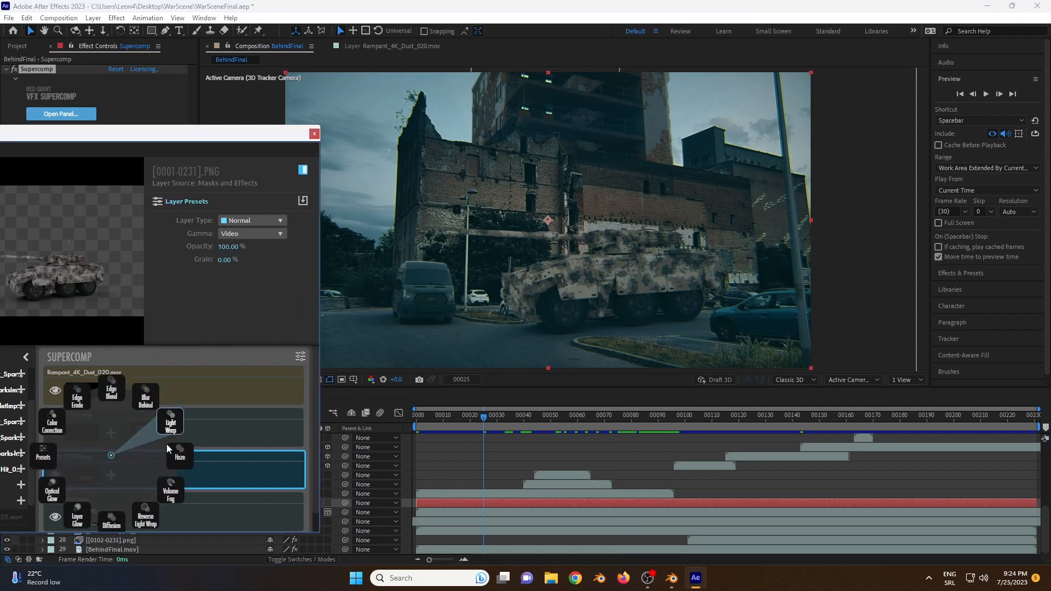
{"action": "left_click", "coordinate": [54, 426]}
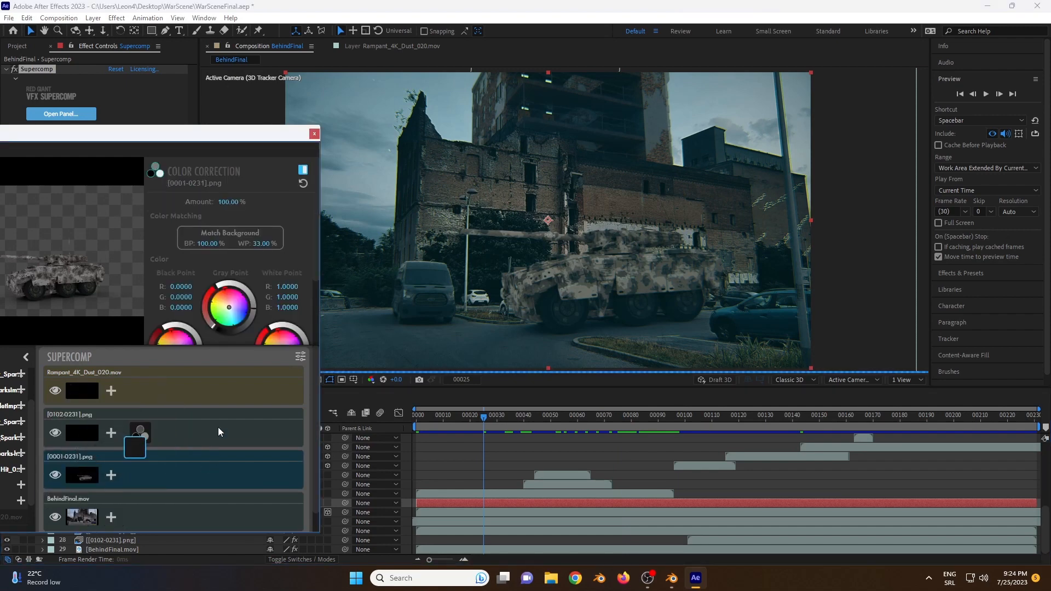
{"action": "left_click", "coordinate": [235, 232]}
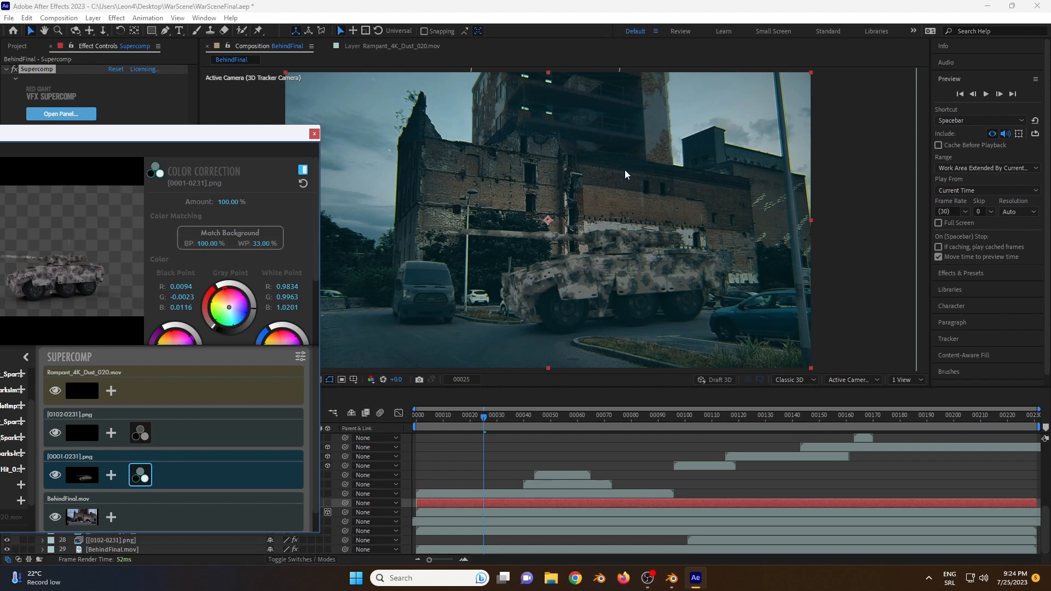
{"action": "right_click", "coordinate": [142, 472]}
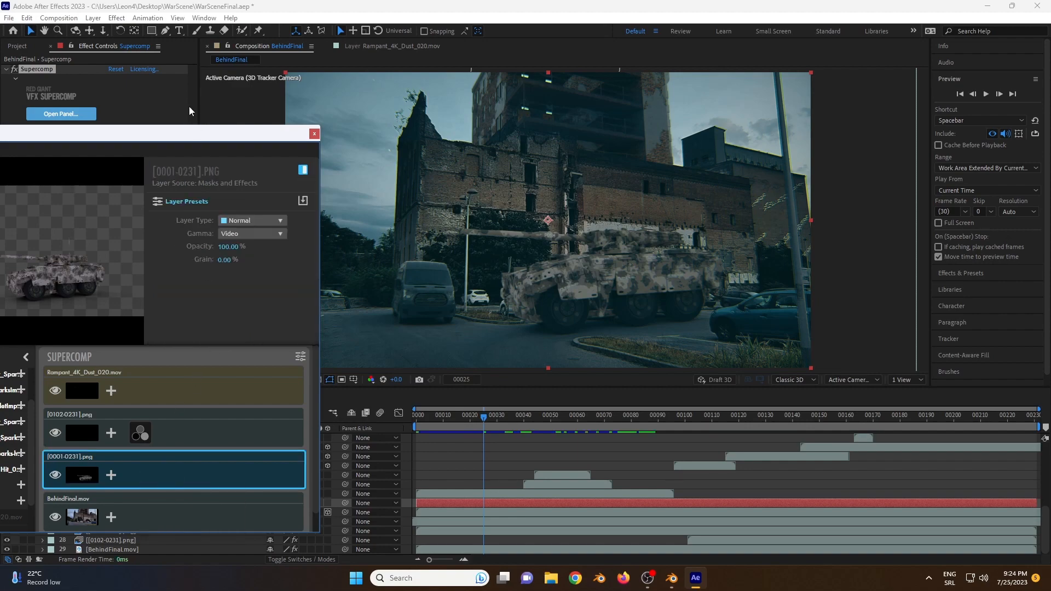
Step: Close the Supercomp window, scrub to frame 36 and look over the sound-effect layers
{"action": "left_click_drag", "start_coordinate": [306, 133], "coordinate": [465, 97]}
{"action": "left_click", "coordinate": [472, 97]}
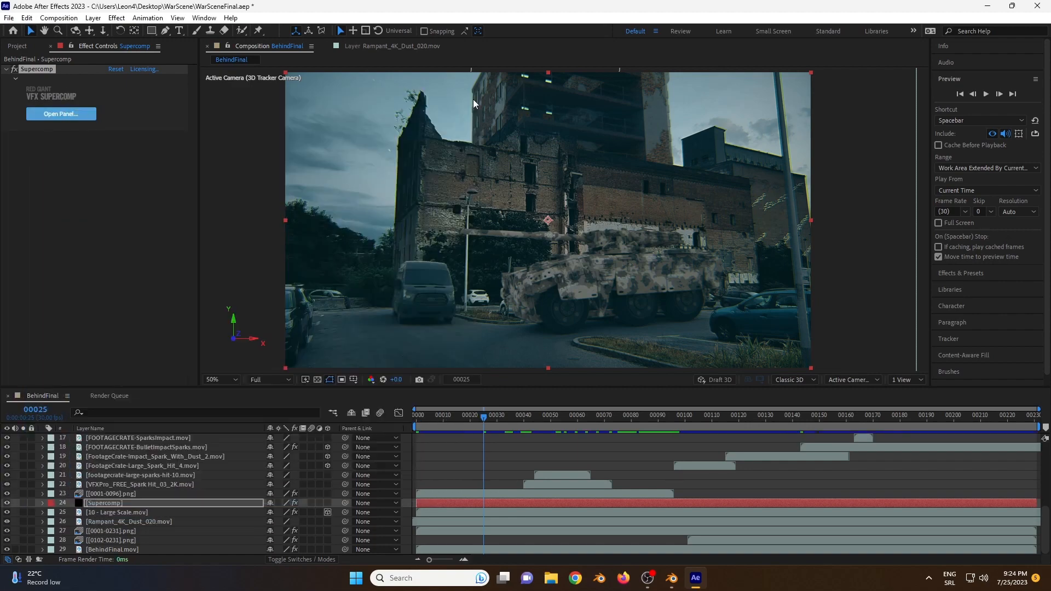
{"action": "scroll", "coordinate": [164, 482], "scroll_direction": "up", "scroll_amount": 5}
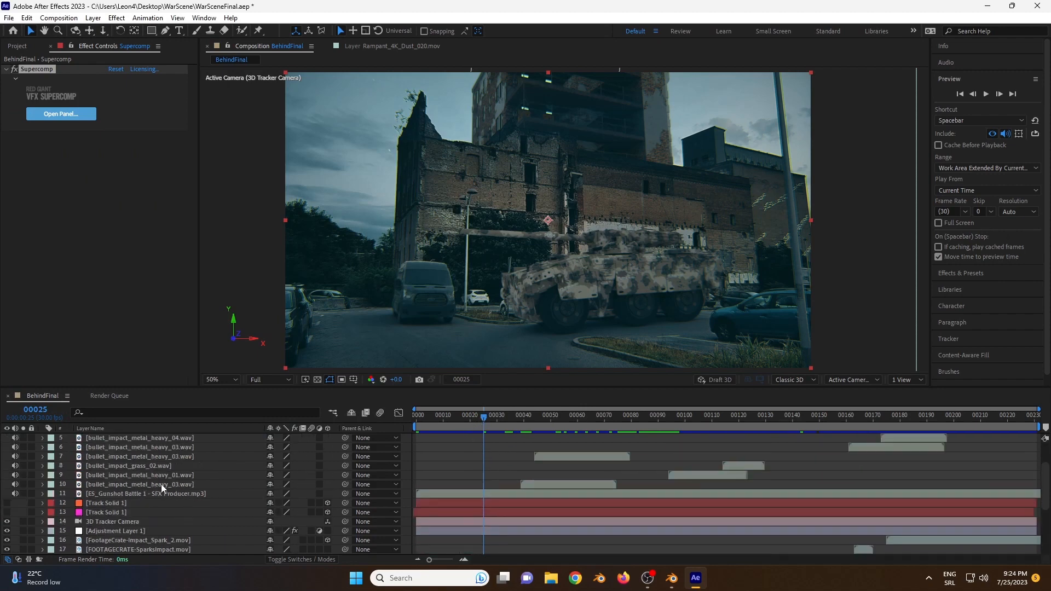
{"action": "left_click", "coordinate": [139, 466]}
{"action": "left_click", "coordinate": [137, 494]}
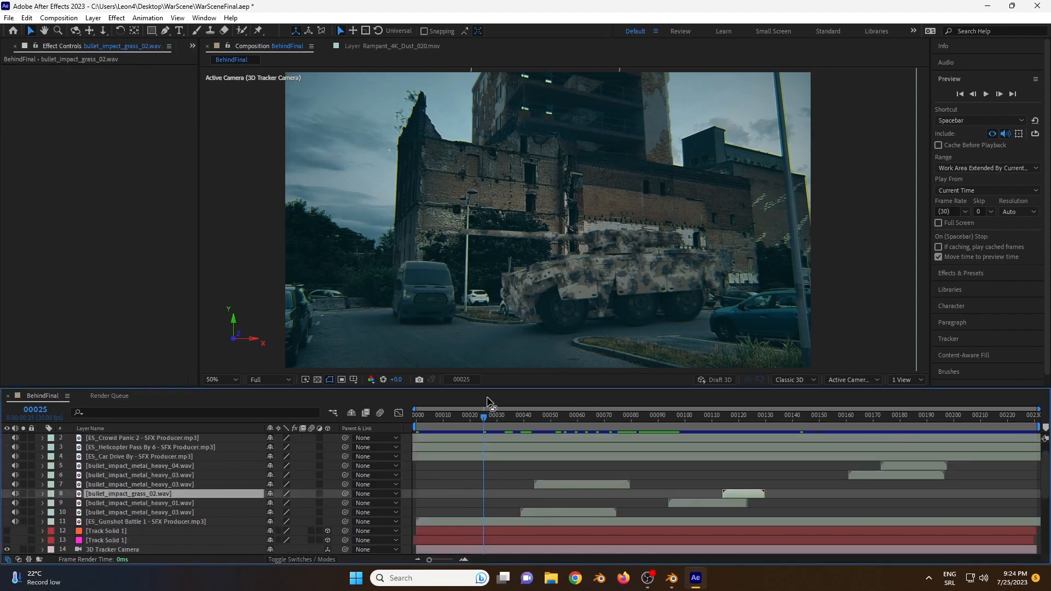
{"action": "left_click_drag", "start_coordinate": [487, 415], "coordinate": [512, 449]}
{"action": "scroll", "coordinate": [114, 455], "scroll_direction": "up", "scroll_amount": 1}
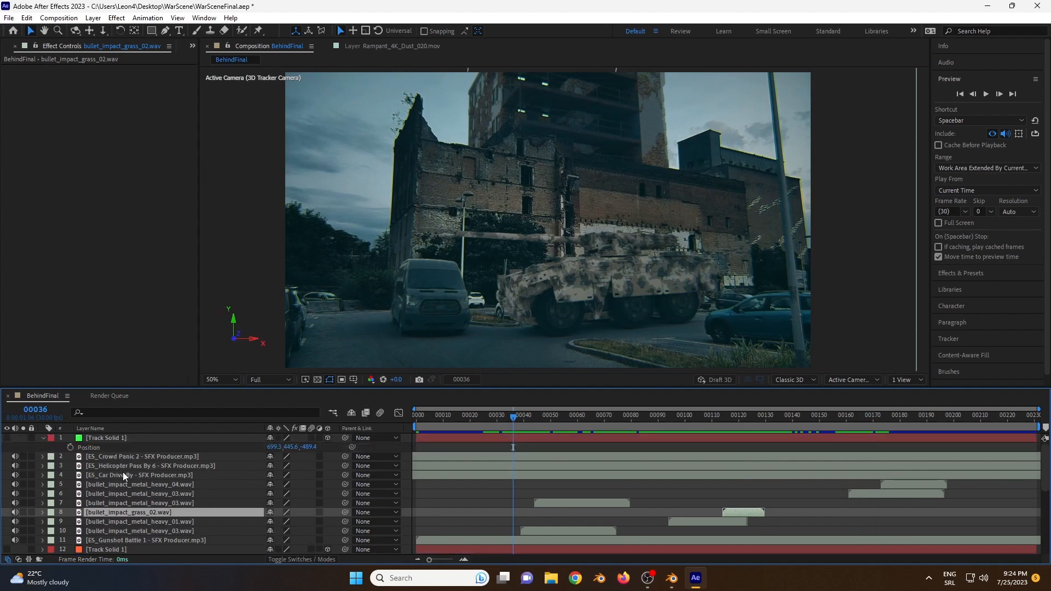
Step: View the FOOTAGECRATE-BulletImpactSparks.mov layer with its Curves effect on its own, and return to the BehindFinal composition
{"action": "scroll", "coordinate": [122, 475], "scroll_direction": "down", "scroll_amount": 1}
{"action": "scroll", "coordinate": [123, 510], "scroll_direction": "down", "scroll_amount": 2}
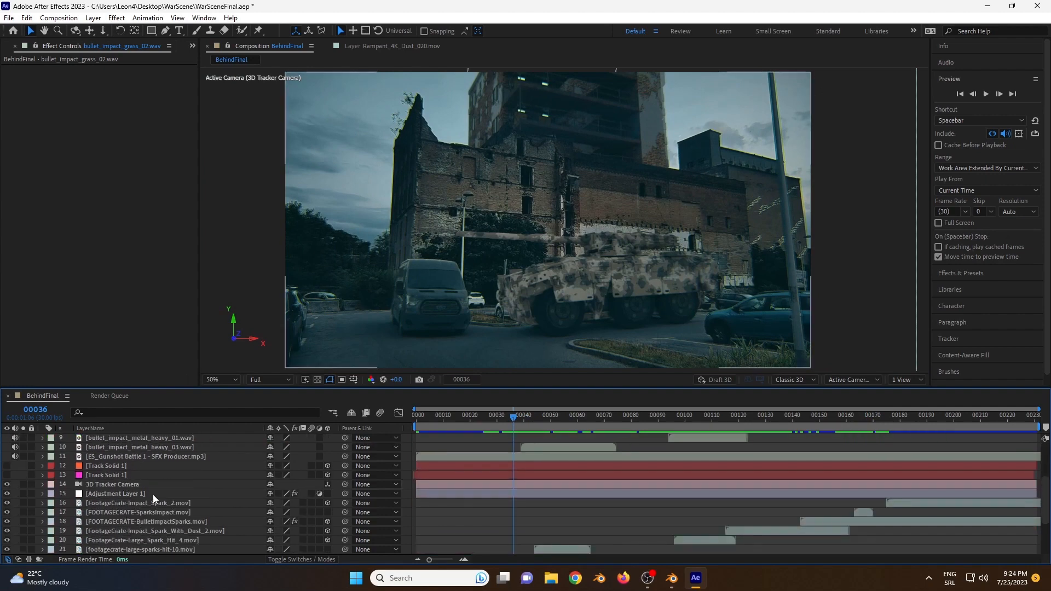
{"action": "double_click", "coordinate": [181, 522]}
{"action": "scroll", "coordinate": [182, 521], "scroll_direction": "down", "scroll_amount": 2}
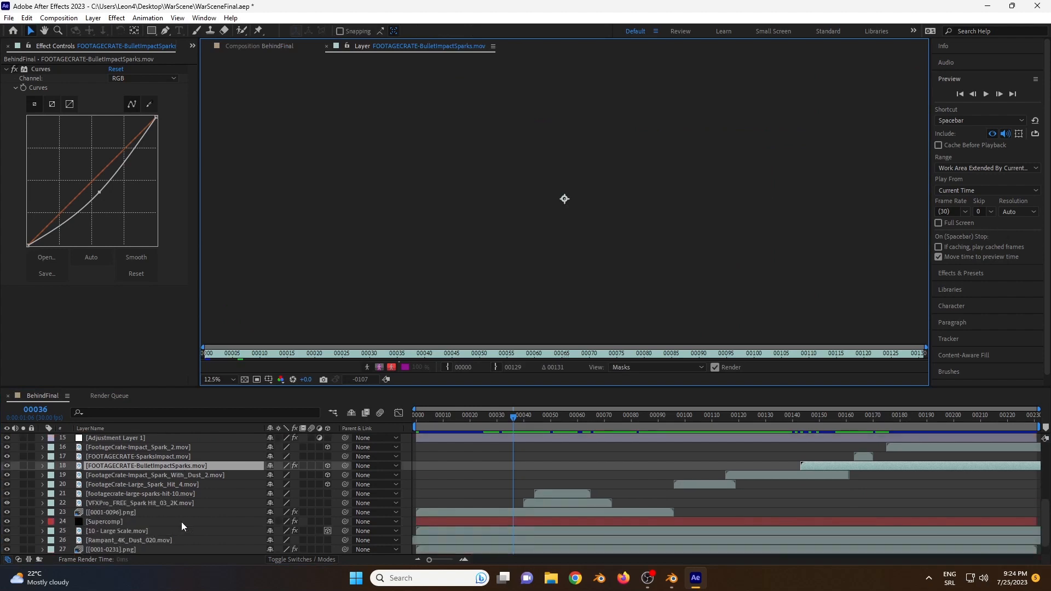
{"action": "left_click", "coordinate": [285, 47]}
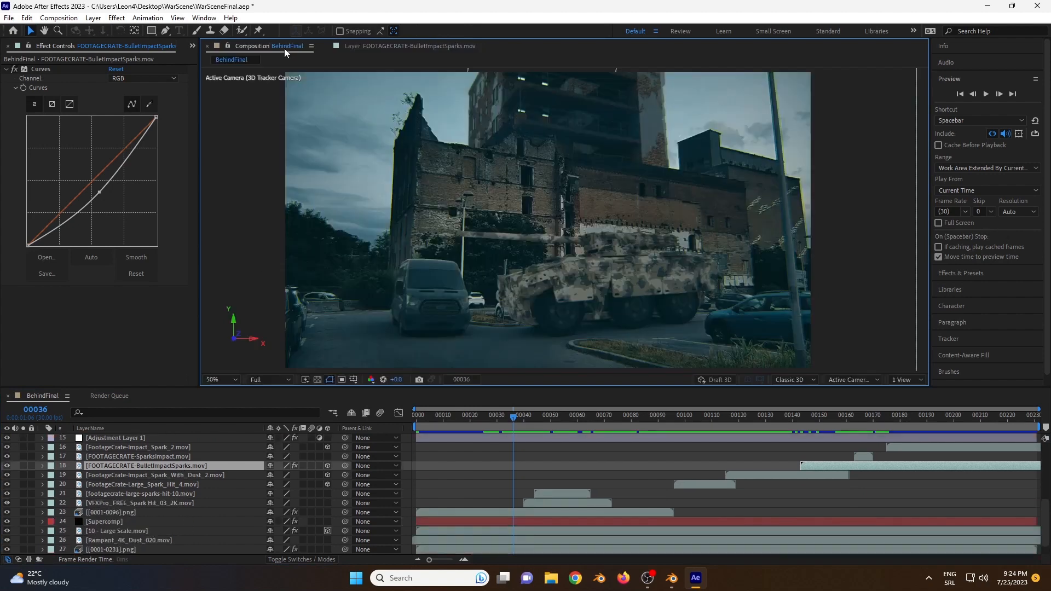
Step: Select the Rampant_4K_Dust_020.mov layer and check its full extent around the composition frame
{"action": "left_click", "coordinate": [155, 502]}
{"action": "left_click", "coordinate": [150, 541]}
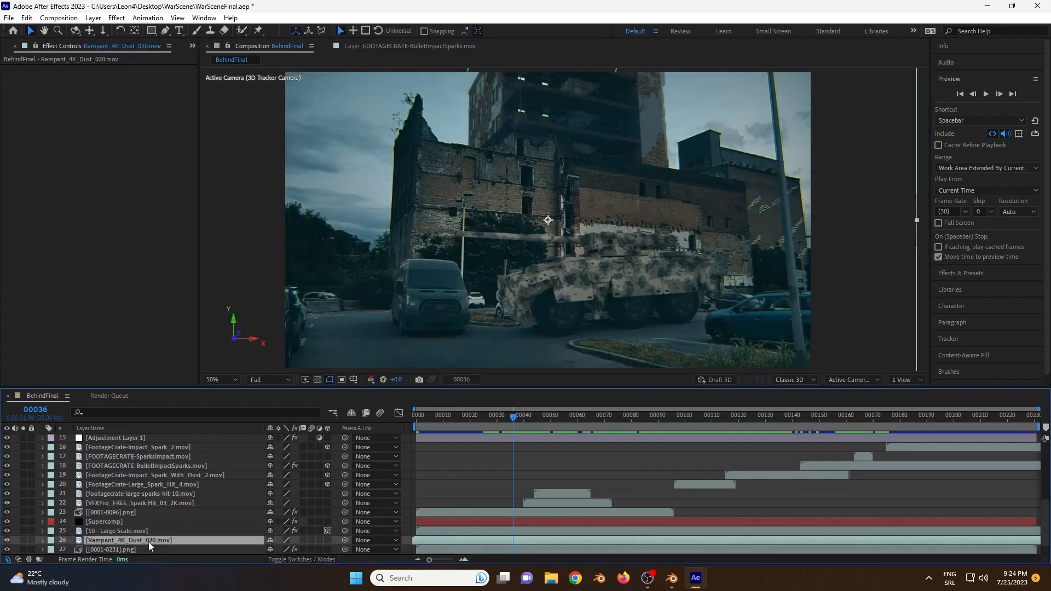
{"action": "key", "text": "comma"}
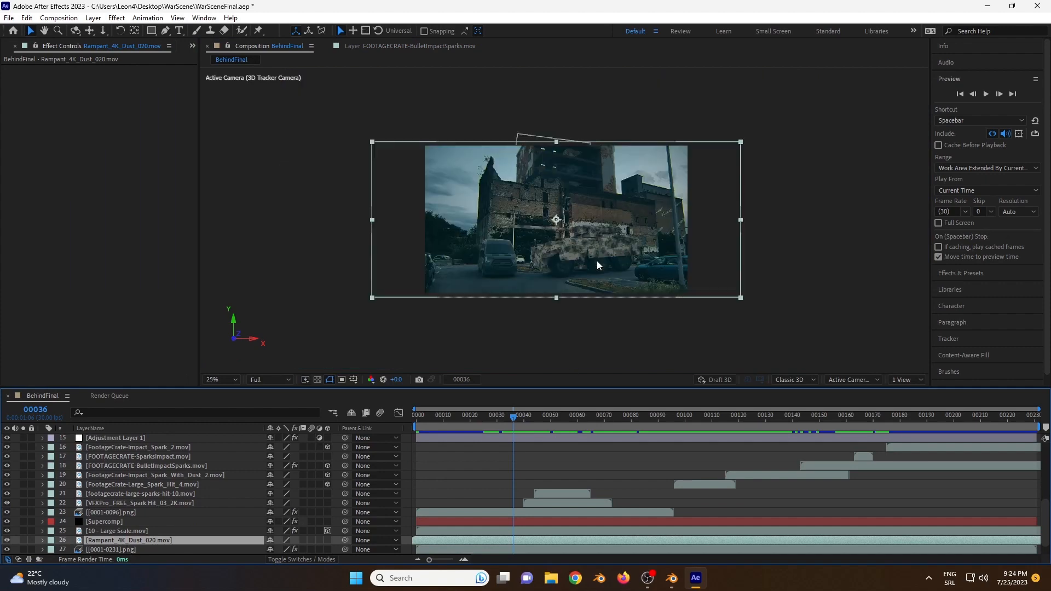
{"action": "key", "text": "period"}
Step: Scrub through the BehindFinal composition and play a preview to review the composited scene
{"action": "left_click_drag", "start_coordinate": [528, 428], "coordinate": [948, 432]}
{"action": "scroll", "coordinate": [155, 470], "scroll_direction": "up", "scroll_amount": 5}
{"action": "left_click_drag", "start_coordinate": [844, 416], "coordinate": [853, 462]}
{"action": "key", "text": "space"}
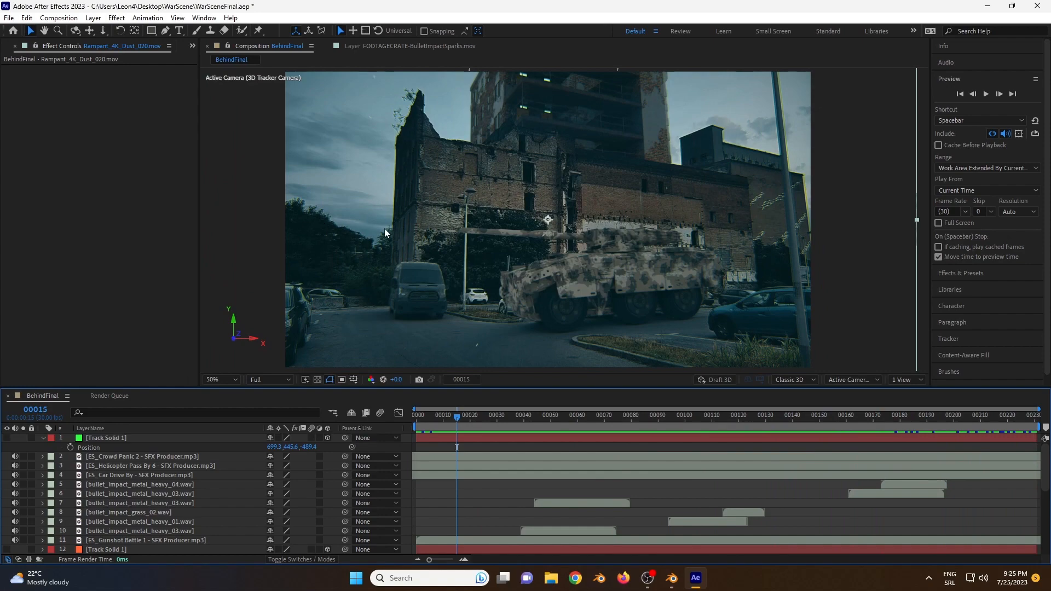
{"action": "left_click", "coordinate": [1049, 583]}
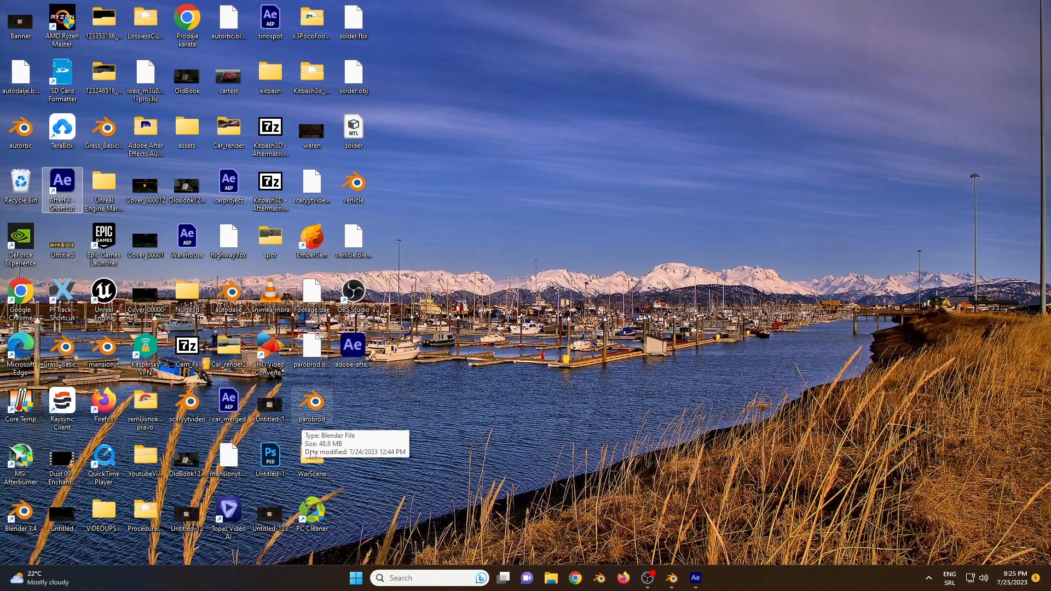
{"action": "left_click", "coordinate": [704, 579]}
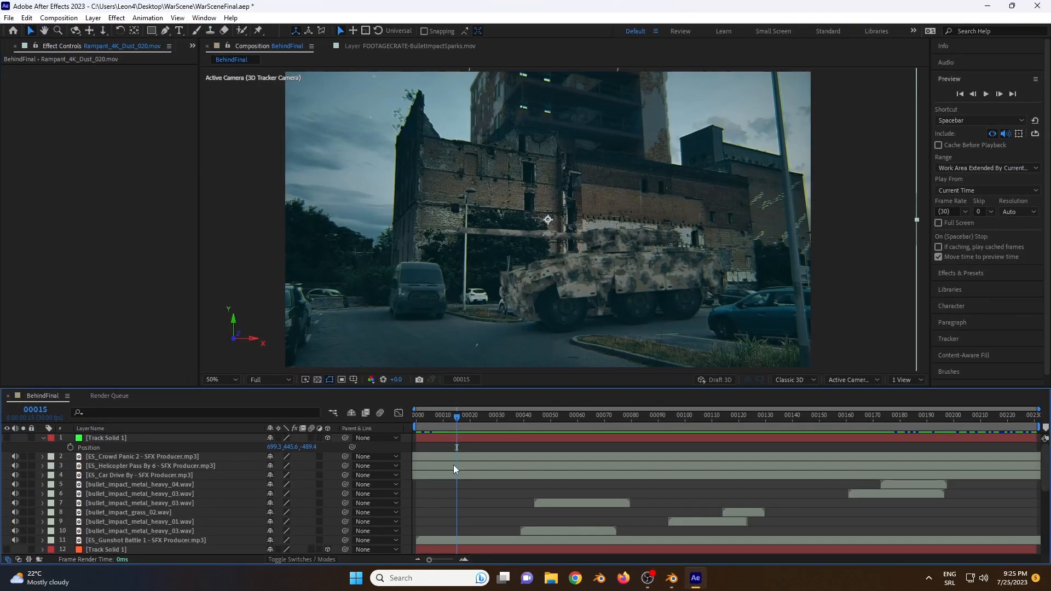
Step: Scrub to frame 161, select Adjustment Layer 1 and show its Magic Bullet Looks settings
{"action": "left_click_drag", "start_coordinate": [455, 431], "coordinate": [849, 436]}
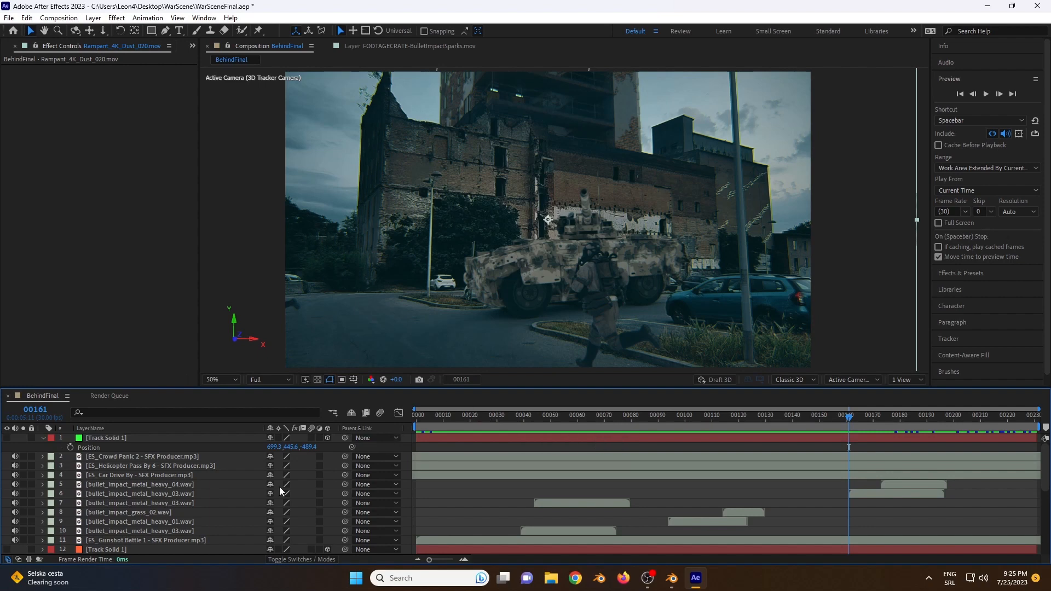
{"action": "scroll", "coordinate": [155, 514], "scroll_direction": "down", "scroll_amount": 3}
{"action": "left_click", "coordinate": [139, 521]}
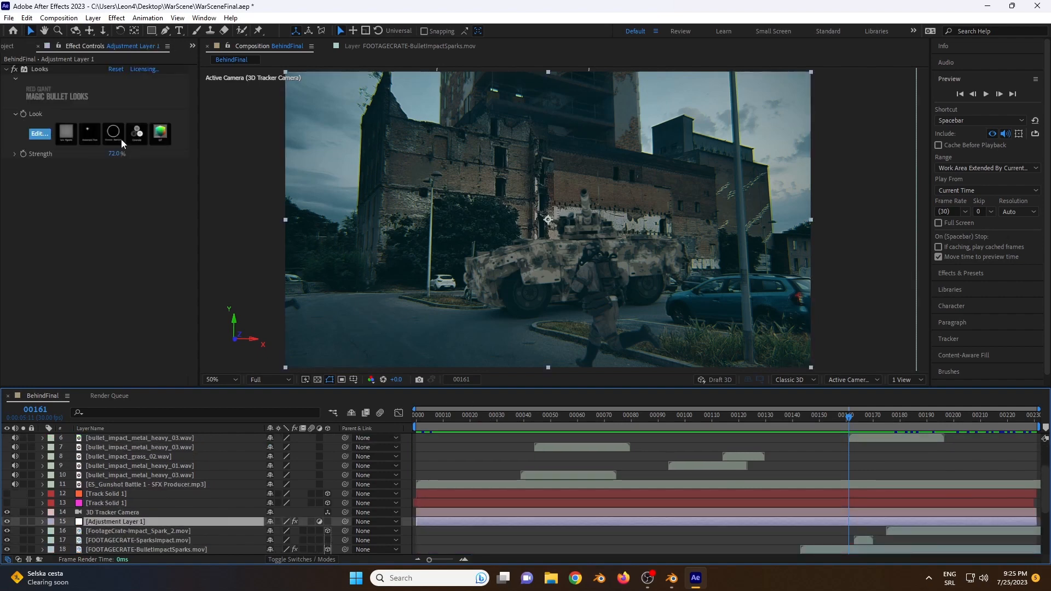